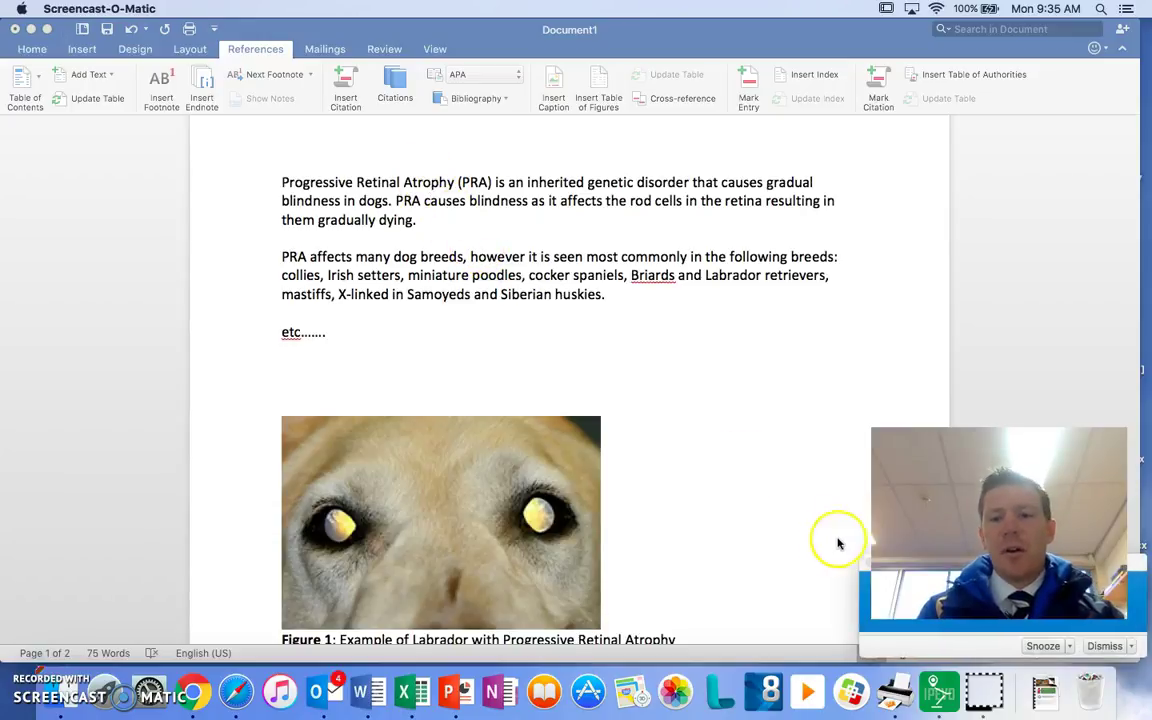
{"action": "left_click", "coordinate": [1104, 646]}
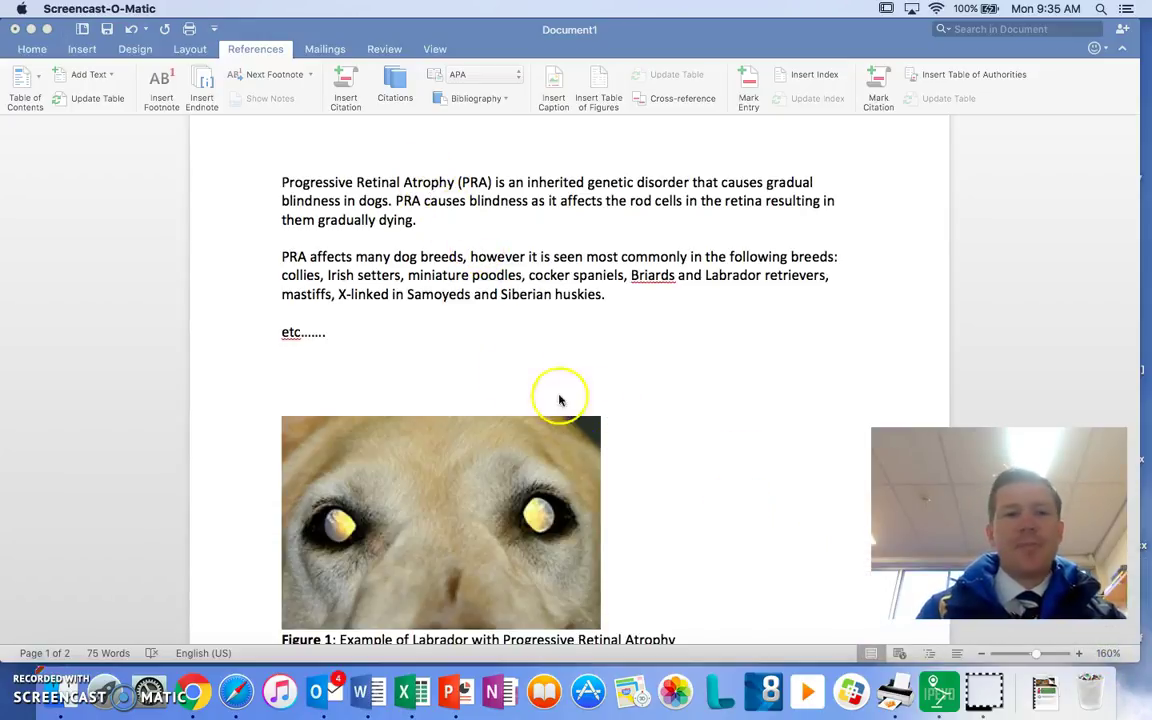
{"action": "key", "text": "super+Tab"}
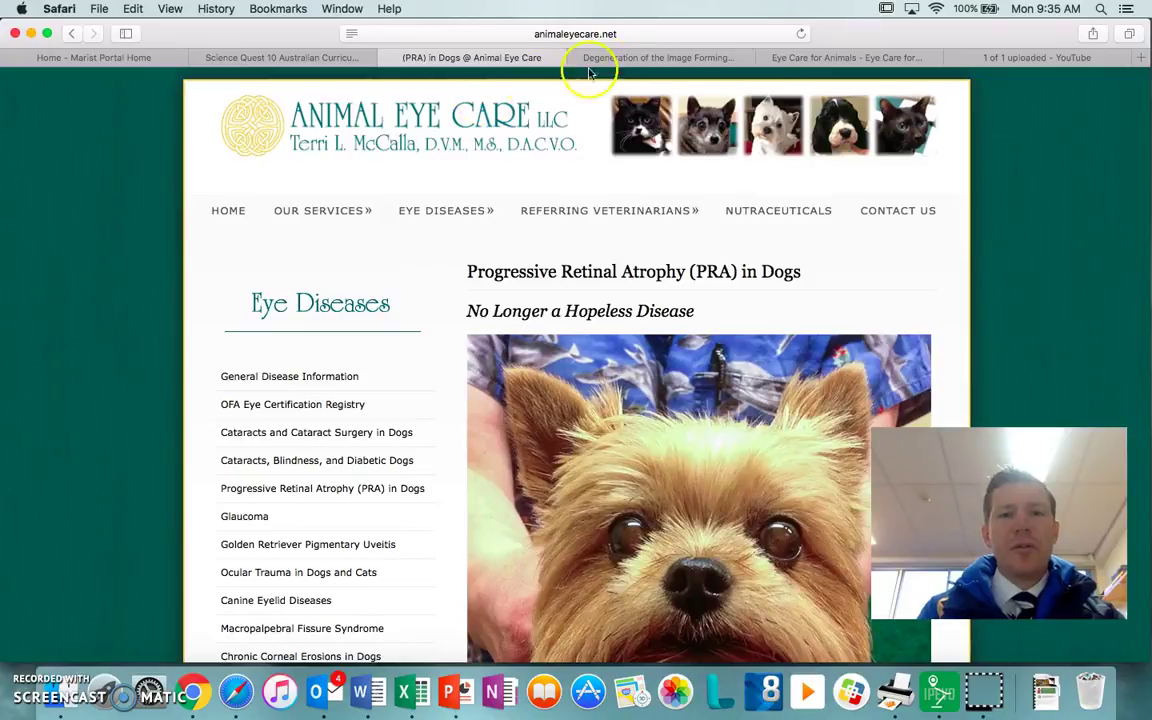
{"action": "left_click", "coordinate": [612, 58]}
{"action": "scroll", "coordinate": [781, 103], "scroll_direction": "up", "scroll_amount": 5}
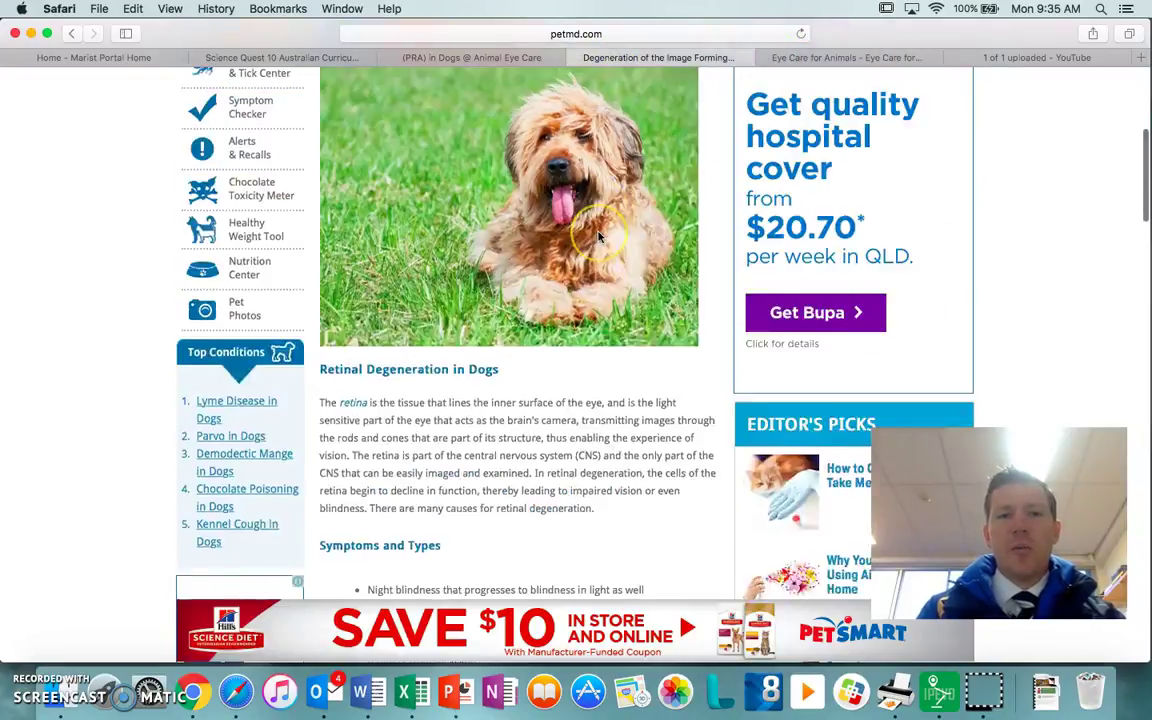
{"action": "left_click", "coordinate": [775, 57]}
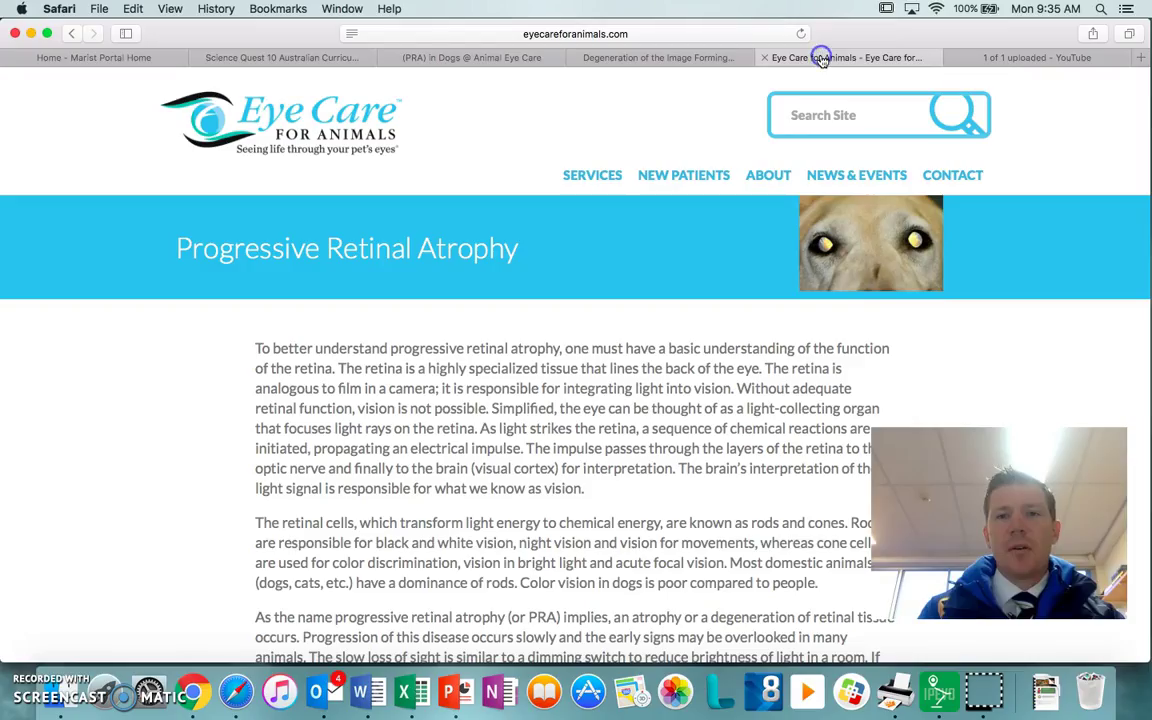
{"action": "left_click", "coordinate": [430, 58]}
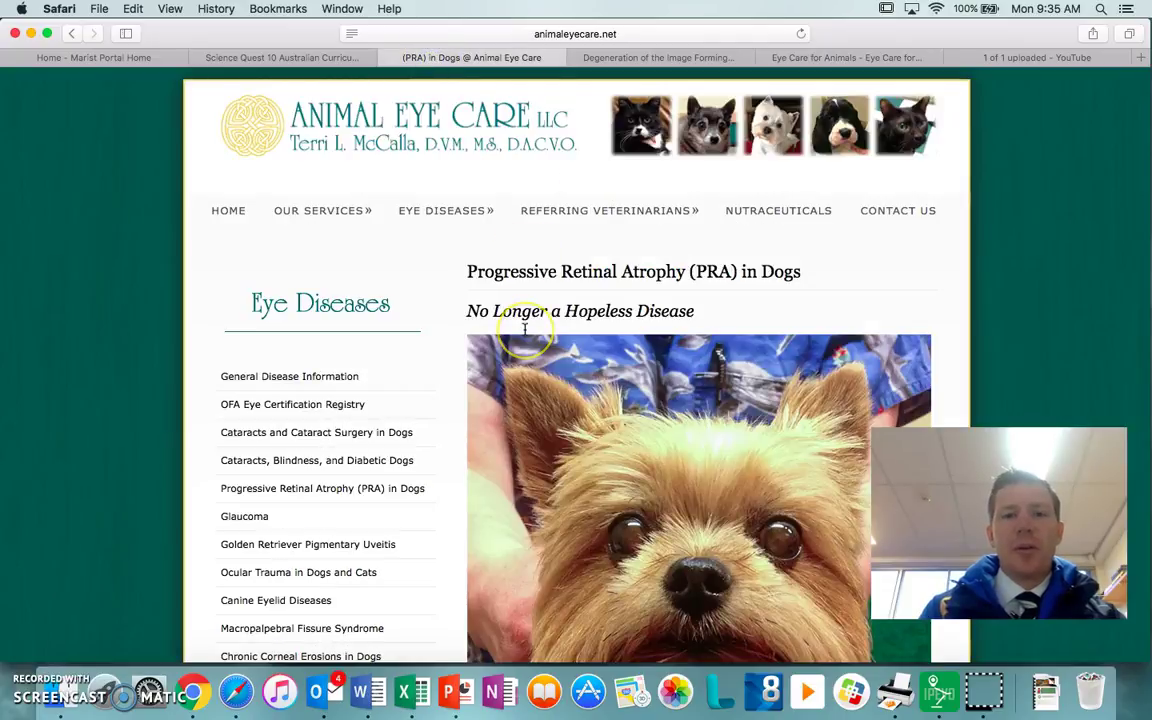
{"action": "key", "text": "ctrl+Right"}
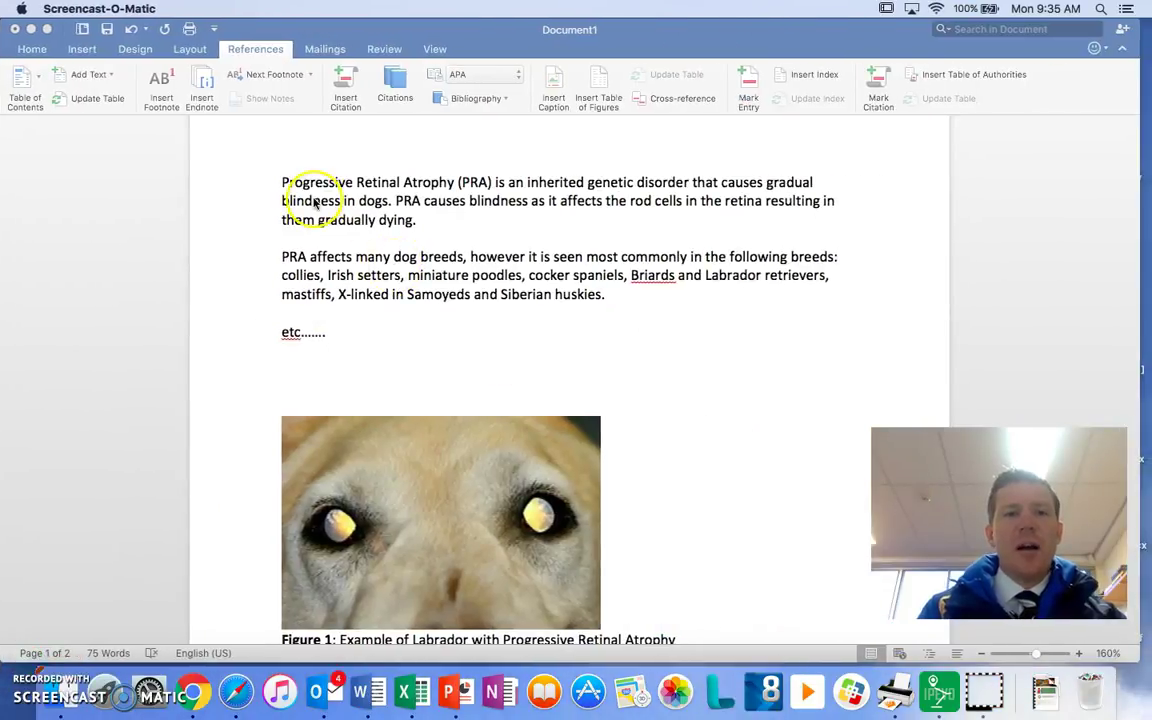
{"action": "key", "text": "ctrl+Left"}
{"action": "key", "text": "ctrl+Left"}
{"action": "key", "text": "ctrl+Right"}
{"action": "scroll", "coordinate": [458, 445], "scroll_direction": "down", "scroll_amount": 10}
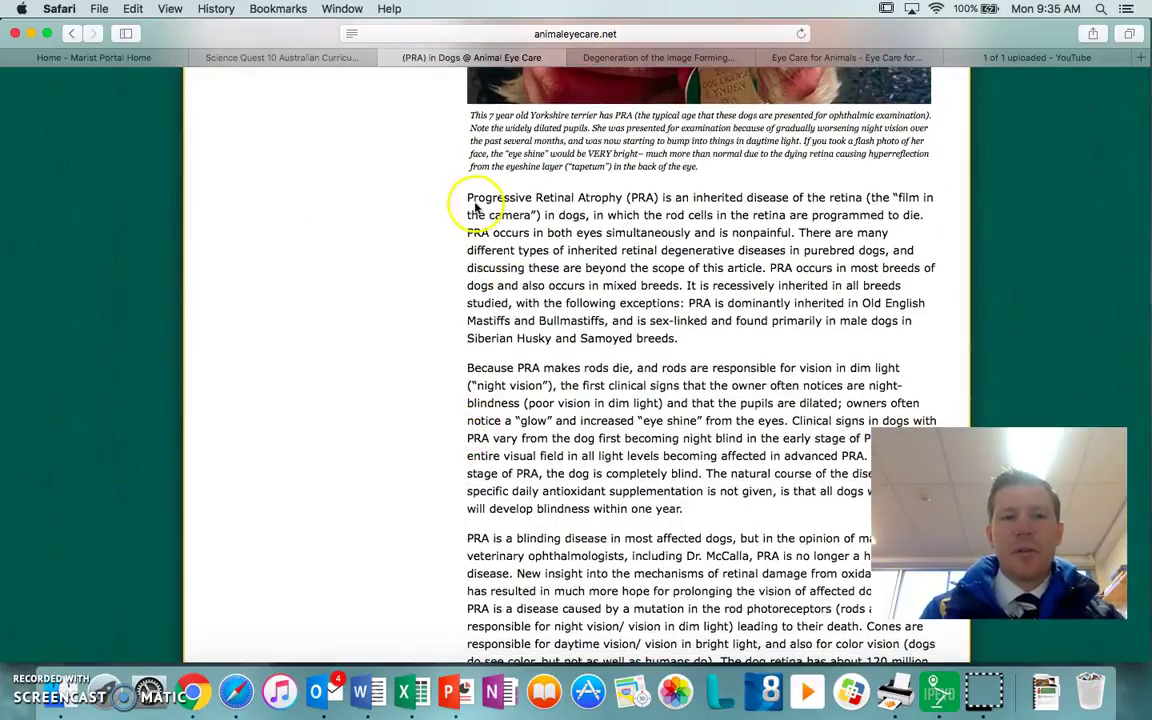
{"action": "left_click_drag", "start_coordinate": [466, 197], "coordinate": [661, 366]}
{"action": "left_click", "coordinate": [672, 318]}
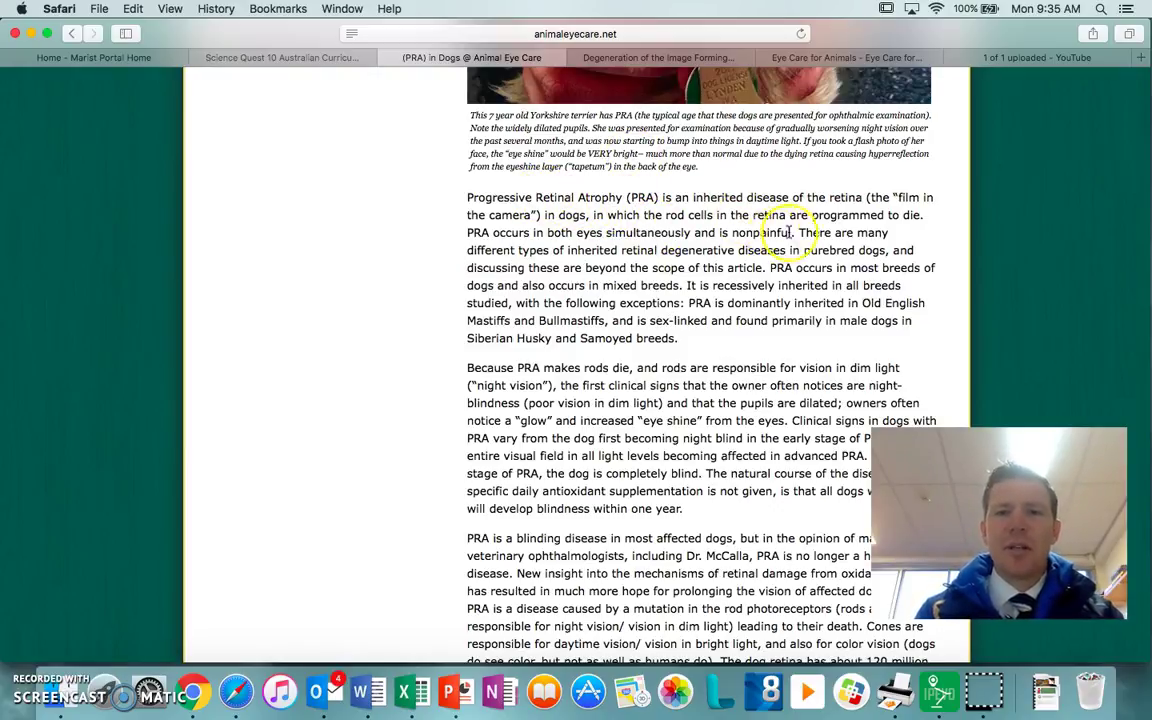
Put the insertion point after 'dying' at the end of the first paragraph, ready for a citation
{"action": "key", "text": "super+Tab"}
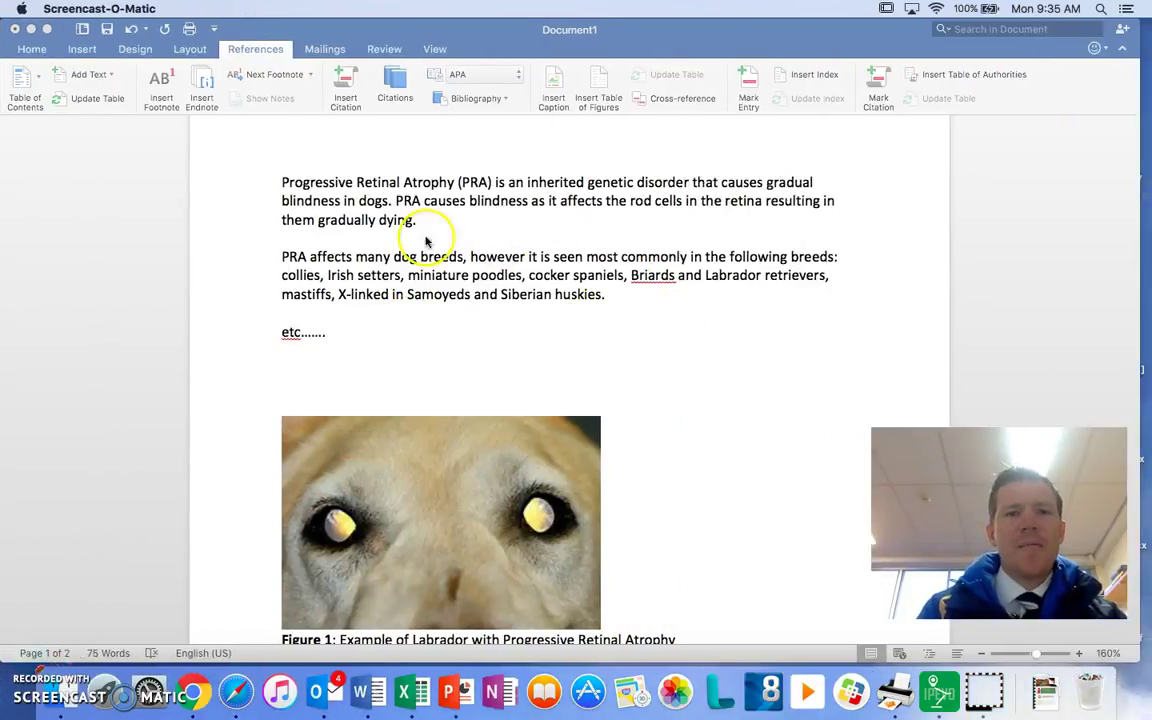
{"action": "left_click", "coordinate": [291, 183]}
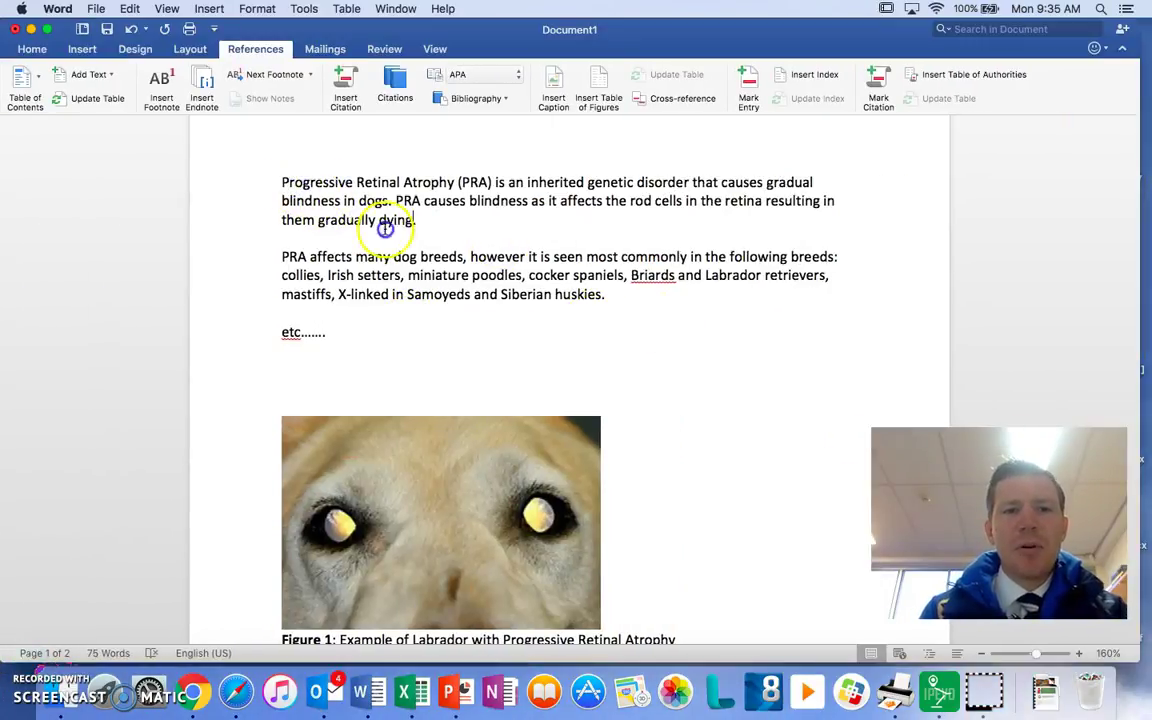
{"action": "left_click", "coordinate": [428, 227], "text": "shift"}
{"action": "left_click", "coordinate": [428, 227]}
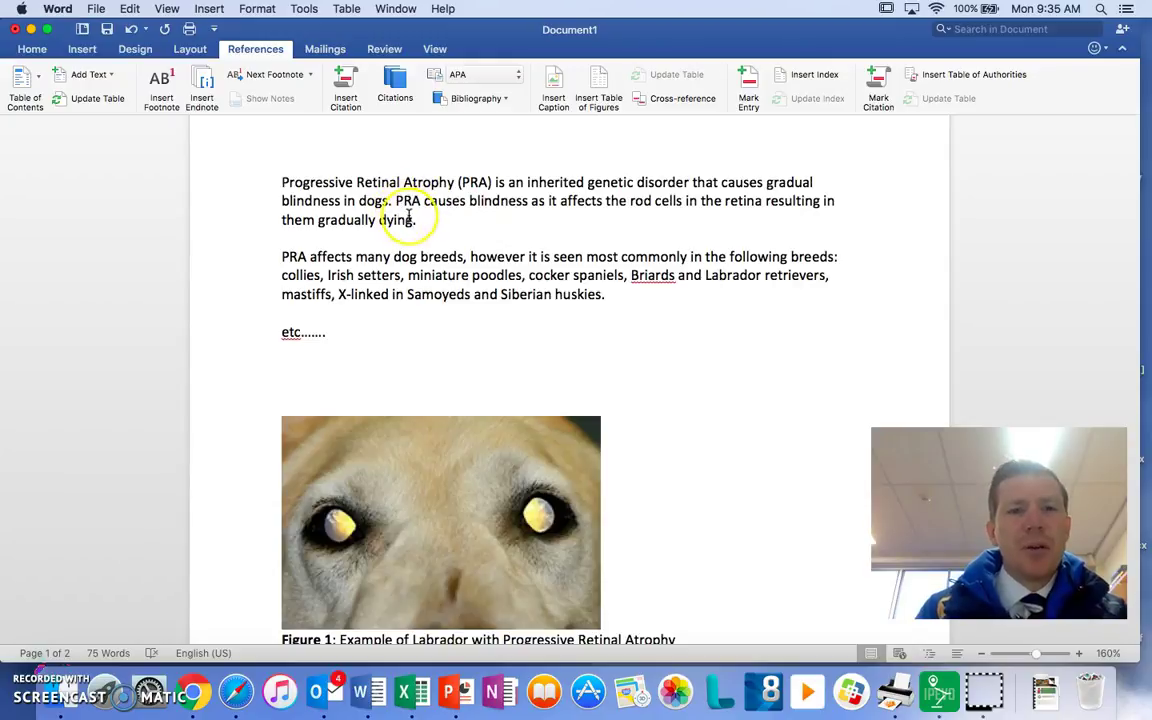
{"action": "left_click", "coordinate": [412, 220]}
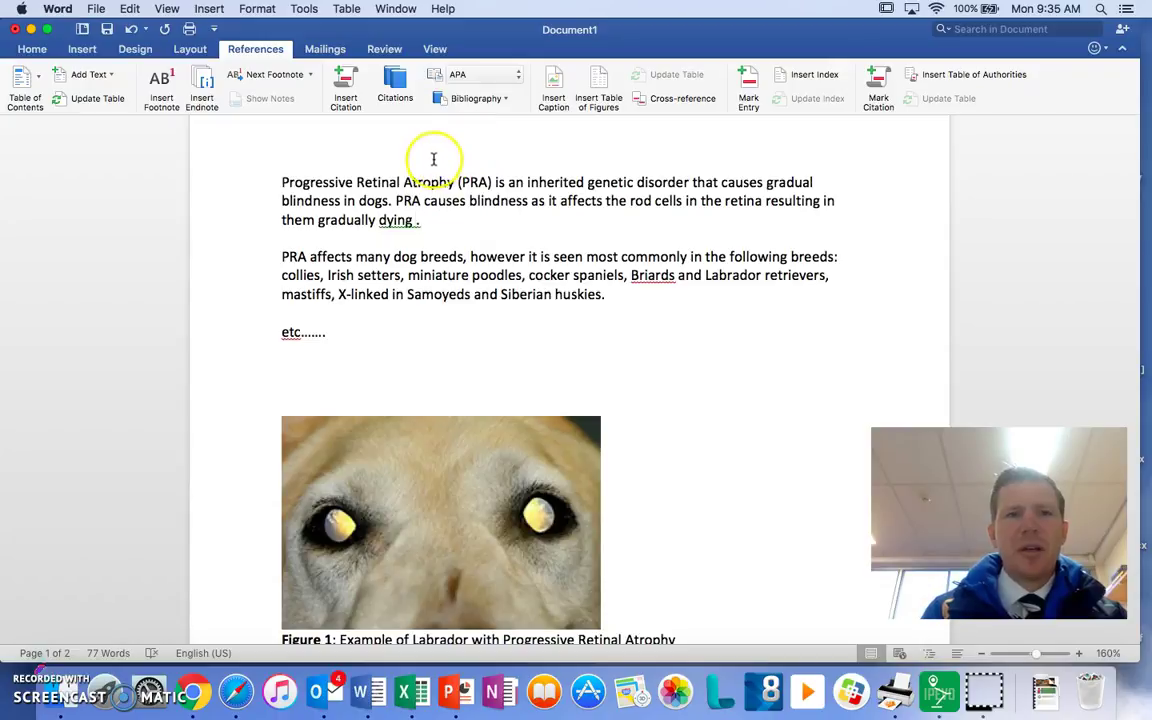
{"action": "left_click", "coordinate": [32, 49]}
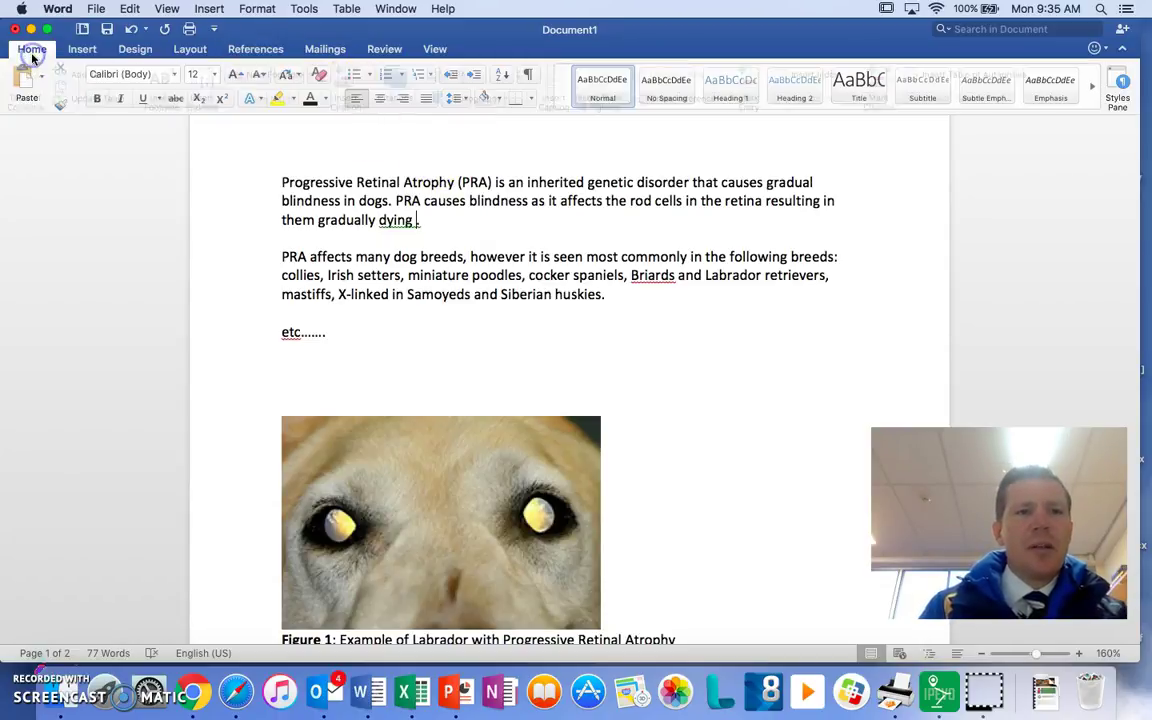
{"action": "left_click", "coordinate": [256, 50]}
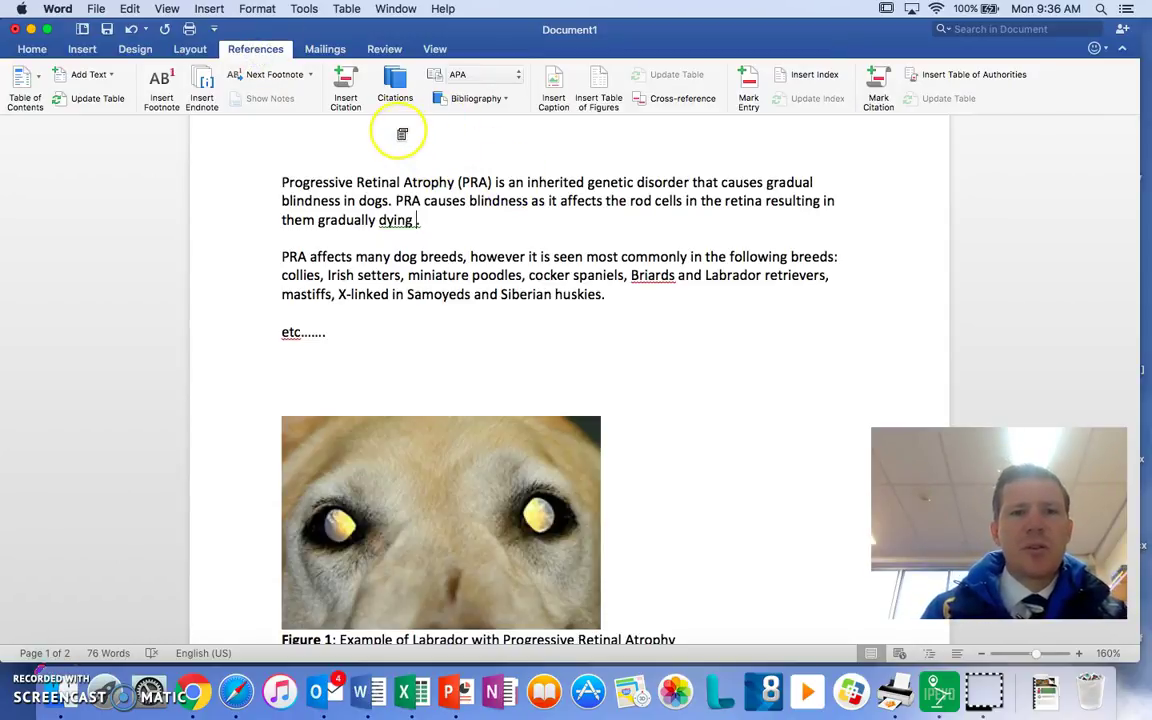
{"action": "left_click", "coordinate": [345, 93]}
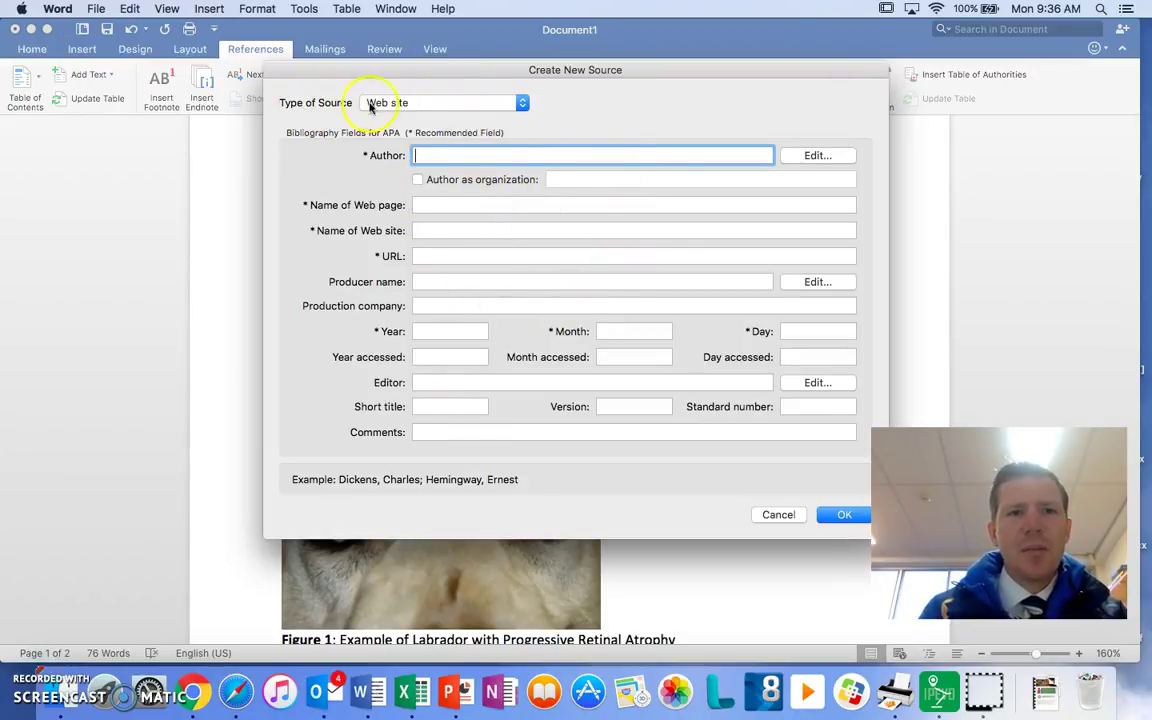
{"action": "left_click", "coordinate": [470, 102]}
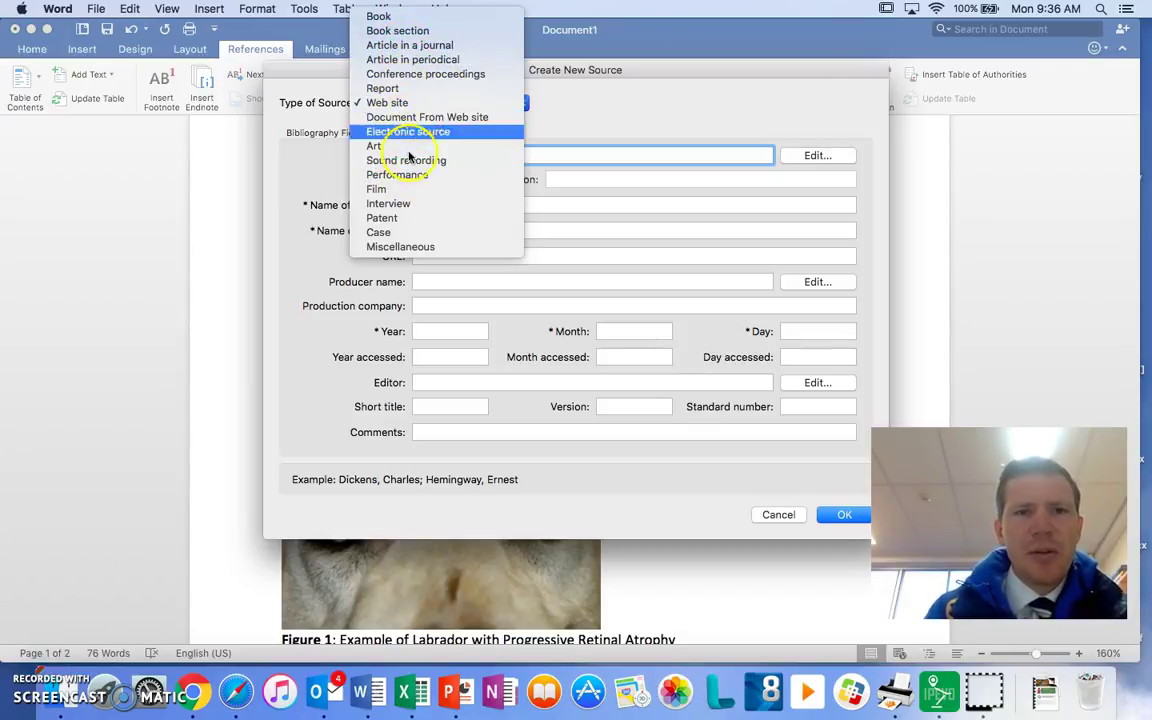
{"action": "left_click", "coordinate": [397, 103]}
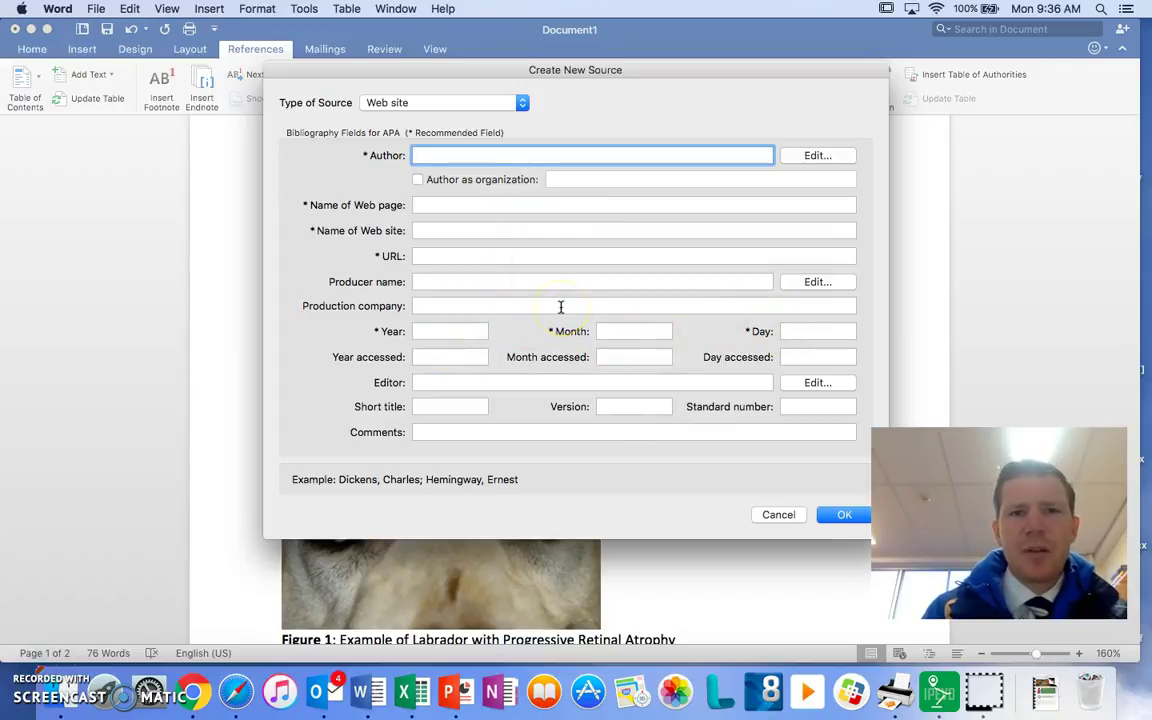
Discard the draft source, check the PRA article, and start a new citation after 'dying'
{"action": "left_click", "coordinate": [777, 514]}
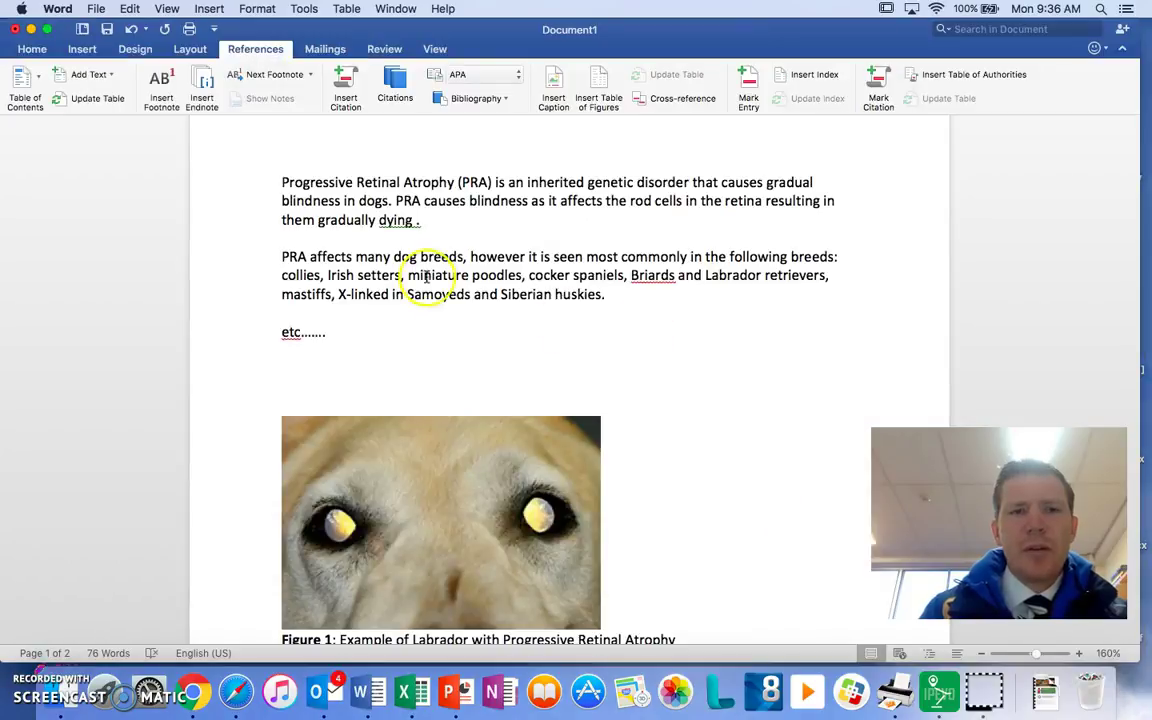
{"action": "left_click_drag", "start_coordinate": [437, 221], "coordinate": [284, 181]}
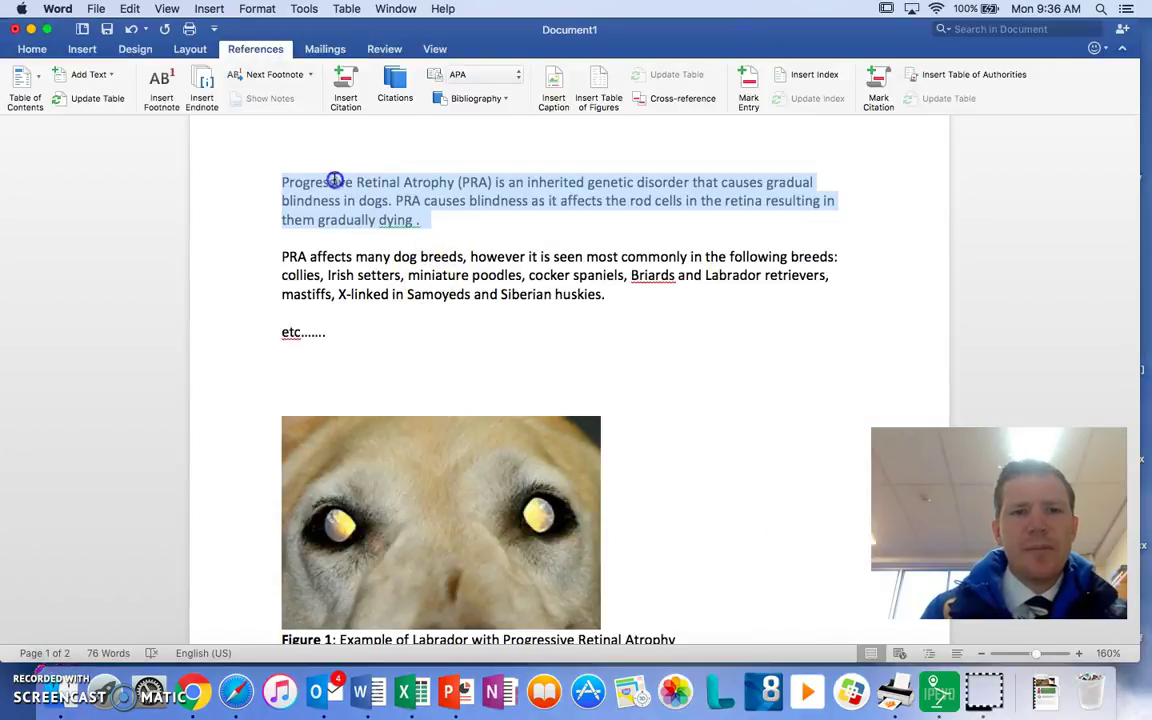
{"action": "left_click", "coordinate": [390, 216]}
{"action": "key", "text": "super+Tab"}
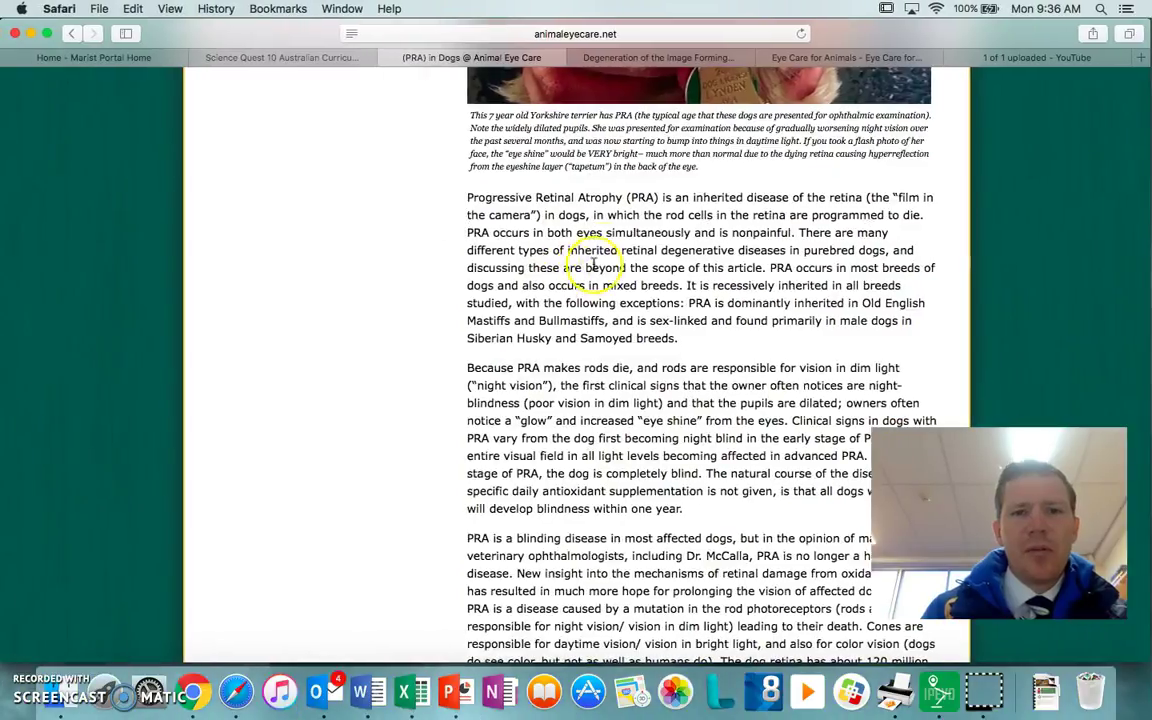
{"action": "scroll", "coordinate": [600, 270], "scroll_direction": "up", "scroll_amount": 5}
{"action": "key", "text": "super+Tab"}
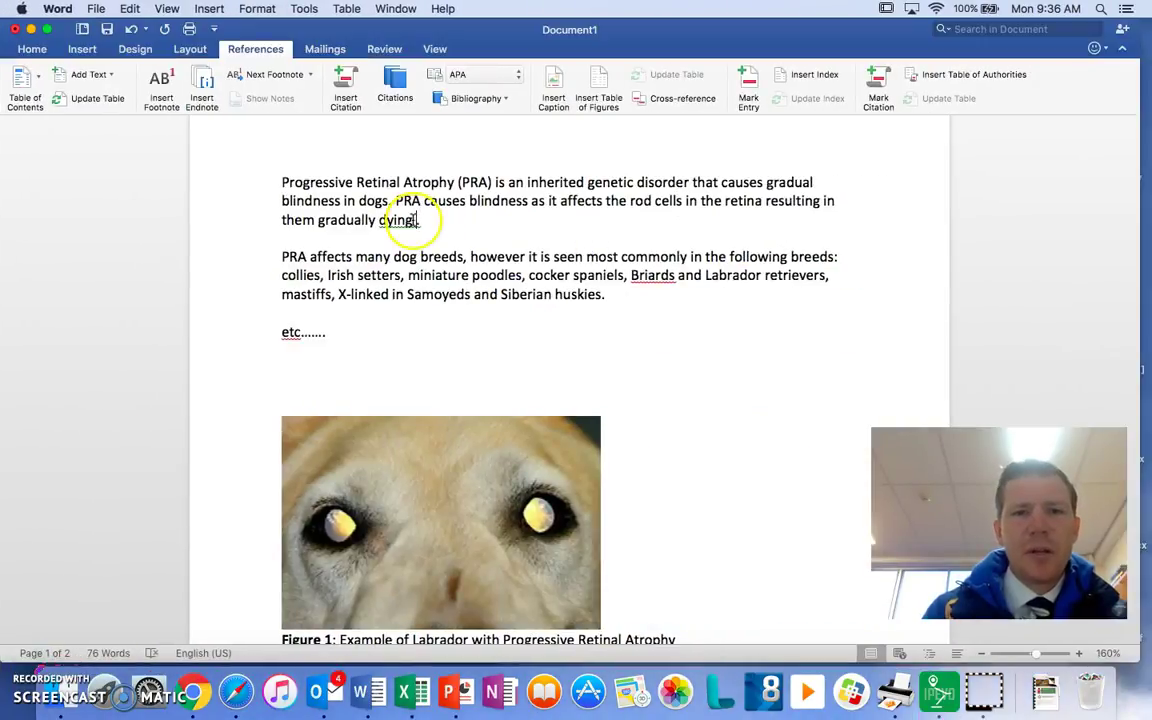
{"action": "left_click", "coordinate": [410, 220]}
{"action": "left_click", "coordinate": [340, 86]}
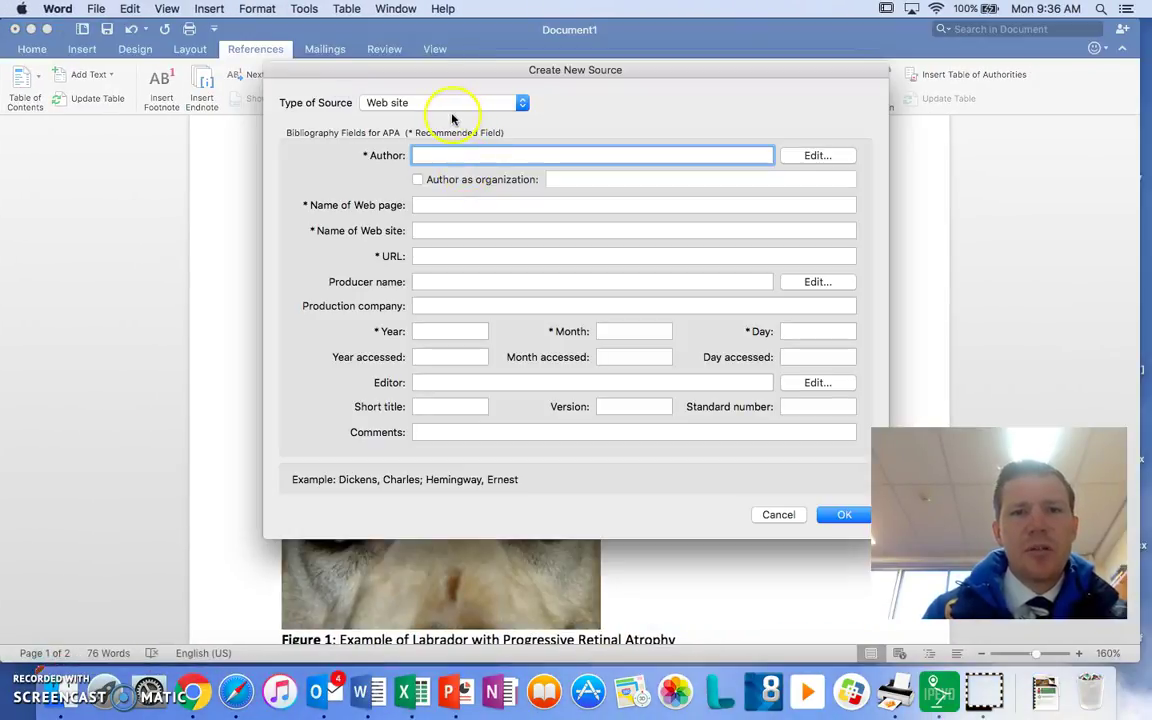
{"action": "key", "text": "super+Tab"}
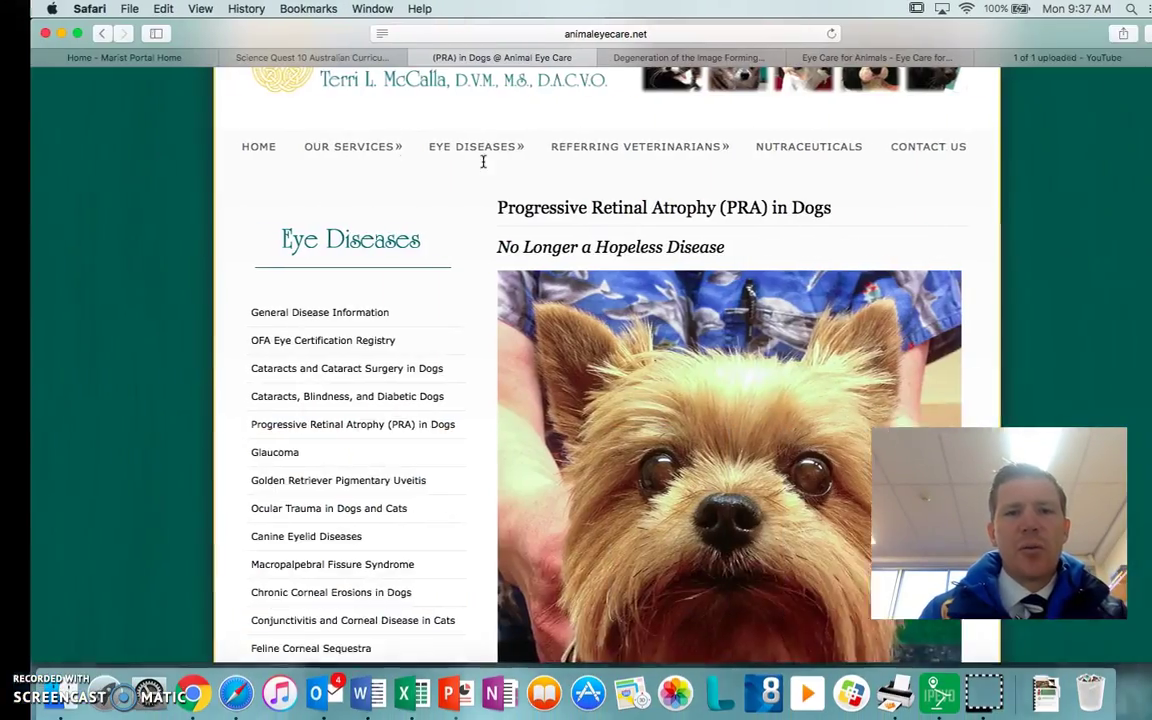
{"action": "scroll", "coordinate": [490, 220], "scroll_direction": "down", "scroll_amount": 1}
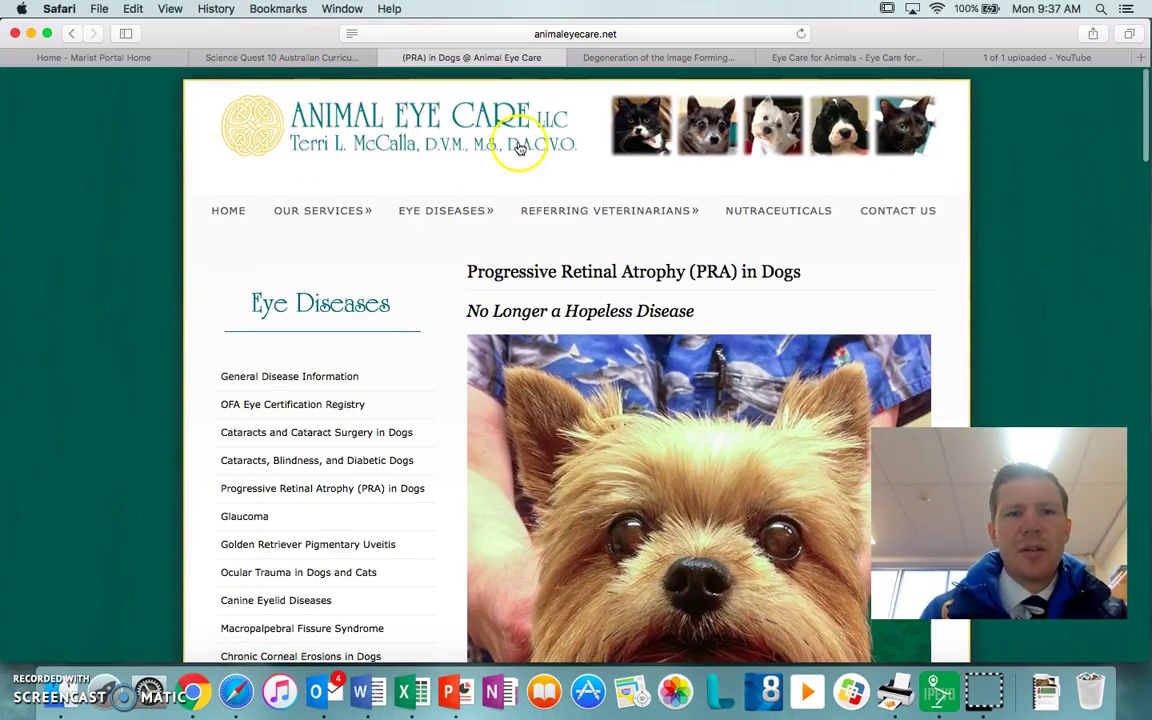
{"action": "scroll", "coordinate": [628, 327], "scroll_direction": "down", "scroll_amount": 20}
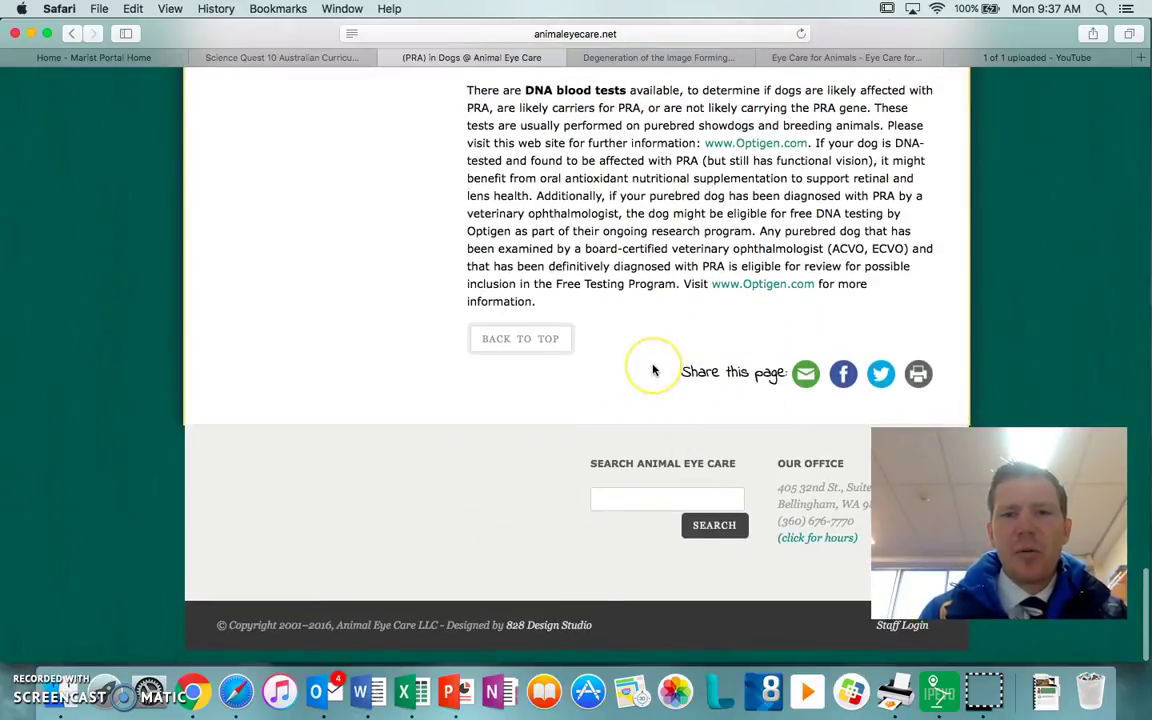
{"action": "scroll", "coordinate": [652, 369], "scroll_direction": "up", "scroll_amount": 4}
{"action": "scroll", "coordinate": [652, 369], "scroll_direction": "up", "scroll_amount": 20}
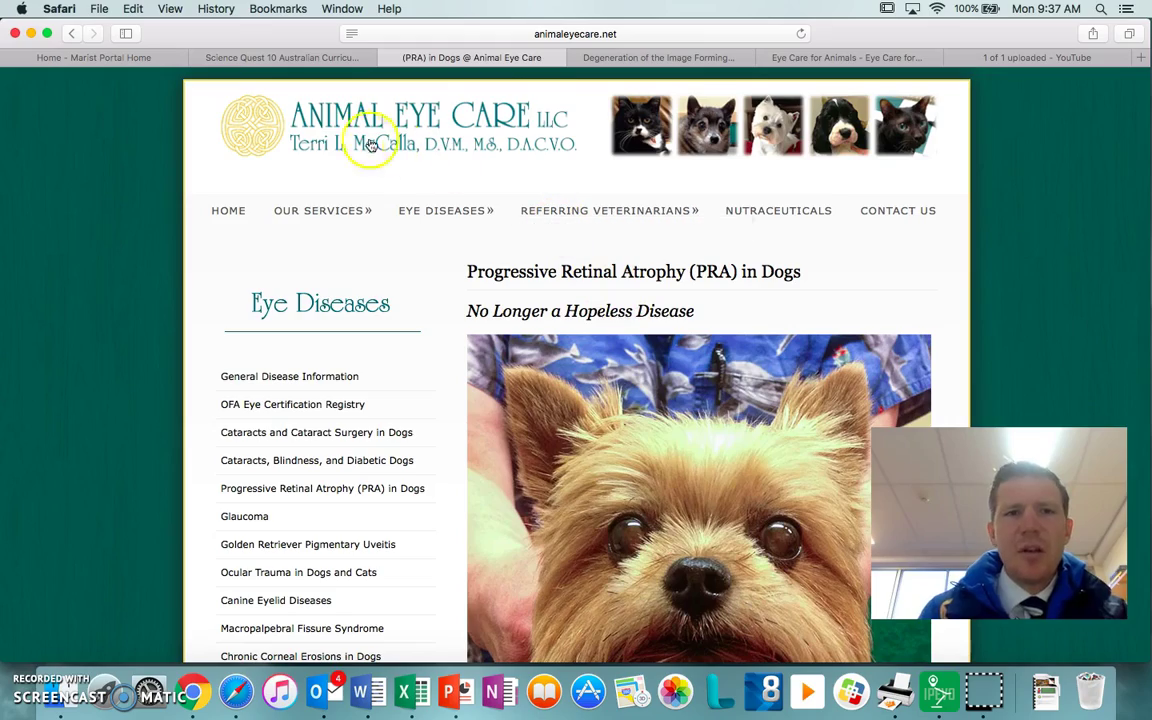
{"action": "scroll", "coordinate": [640, 495], "scroll_direction": "down", "scroll_amount": 20}
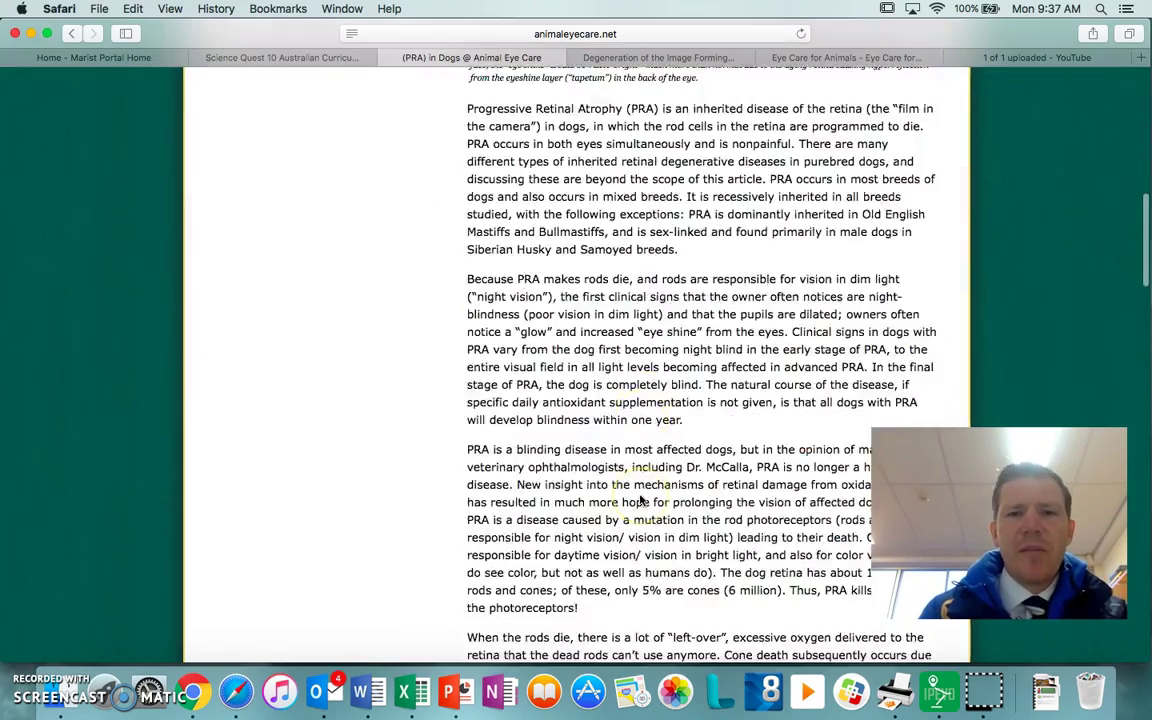
{"action": "scroll", "coordinate": [641, 500], "scroll_direction": "down", "scroll_amount": 15}
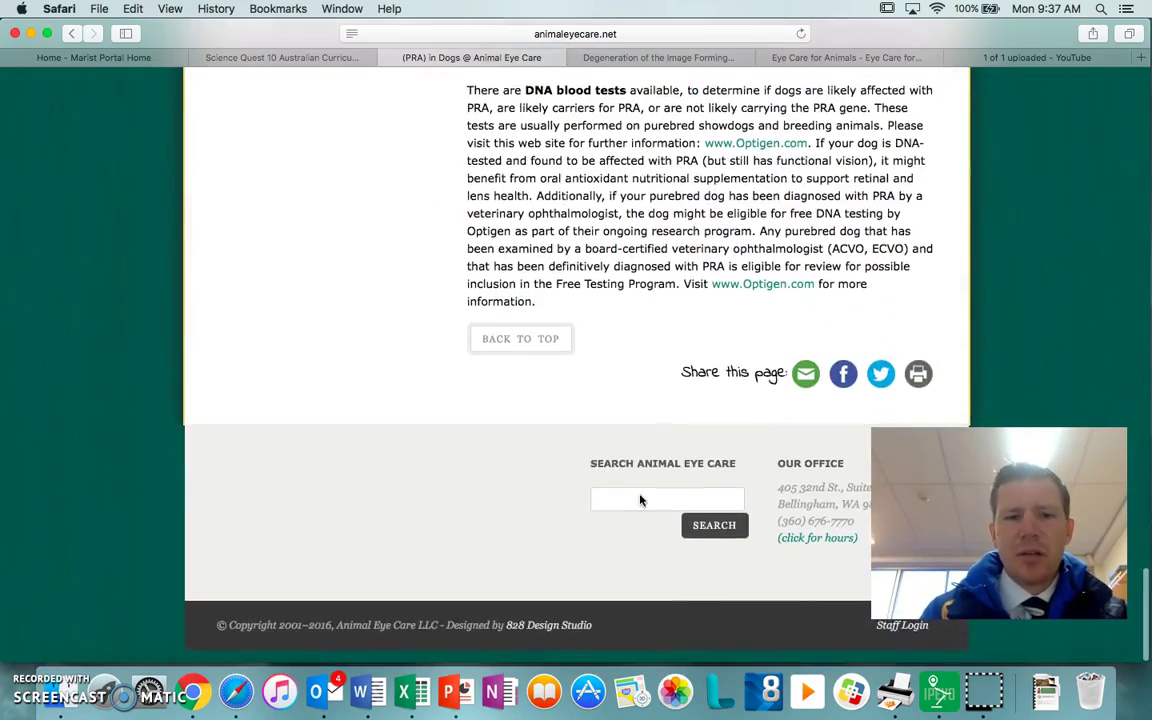
{"action": "scroll", "coordinate": [641, 500], "scroll_direction": "up", "scroll_amount": 20}
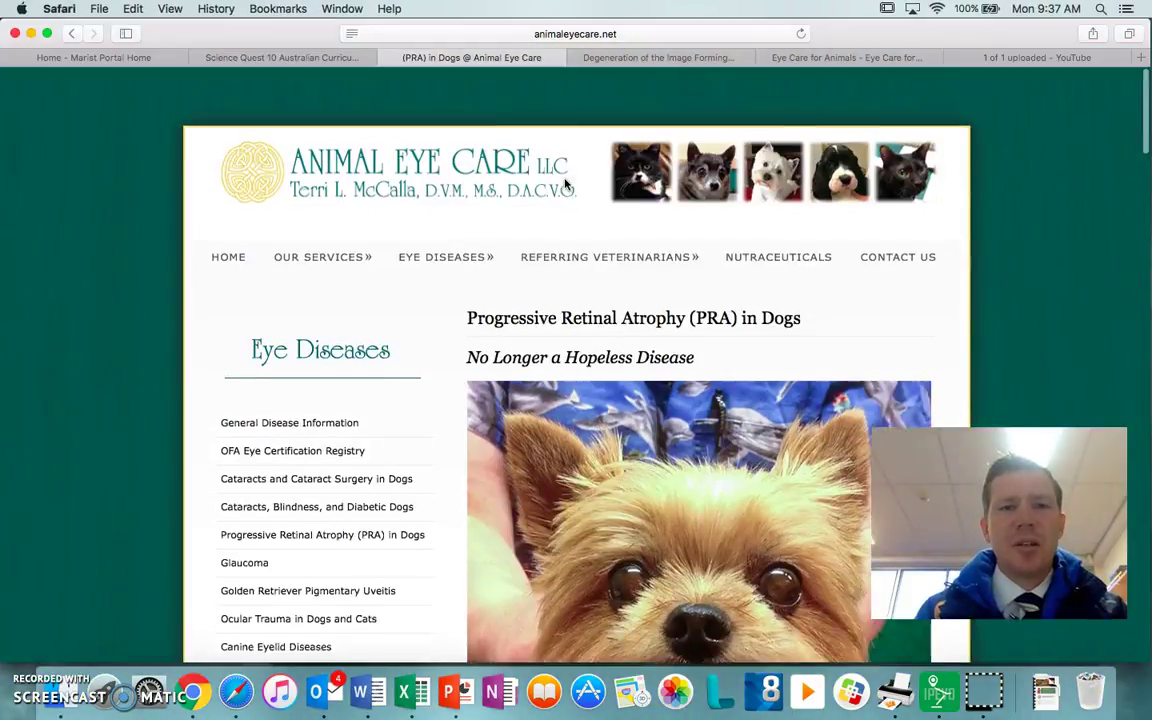
Enter the page author's surname and initials as the web source's author, checking the Animal Eye Care page
{"action": "scroll", "coordinate": [564, 183], "scroll_direction": "down", "scroll_amount": 1}
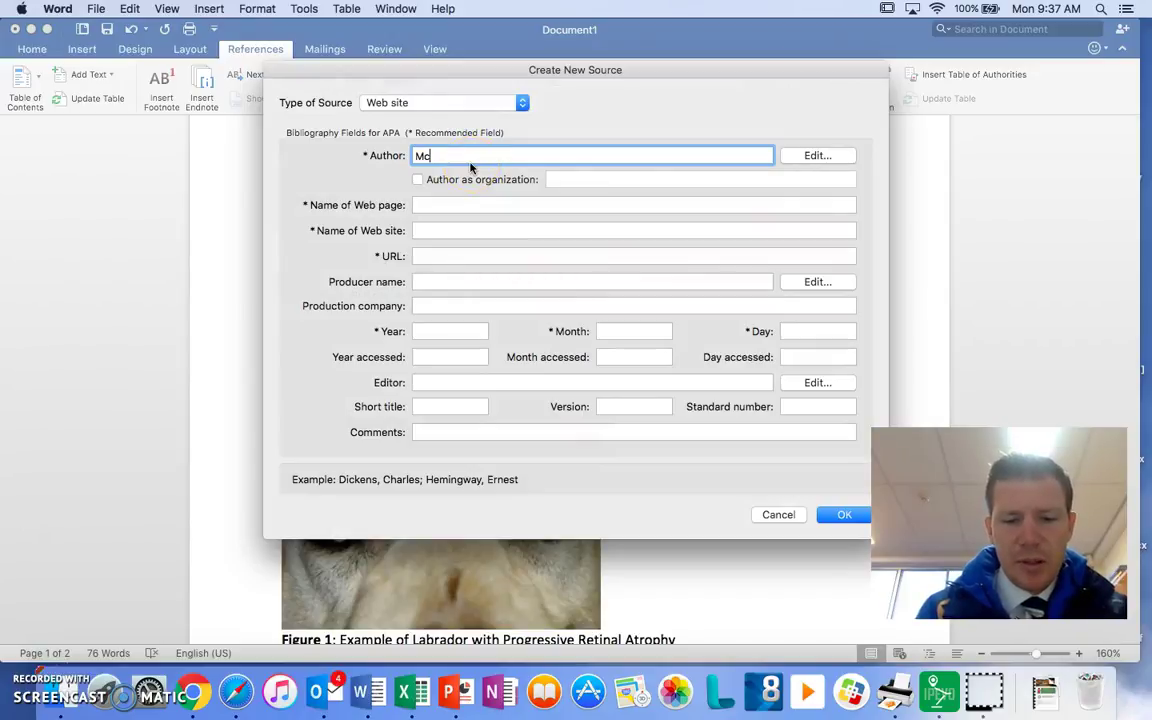
{"action": "key", "text": "ctrl+Left"}
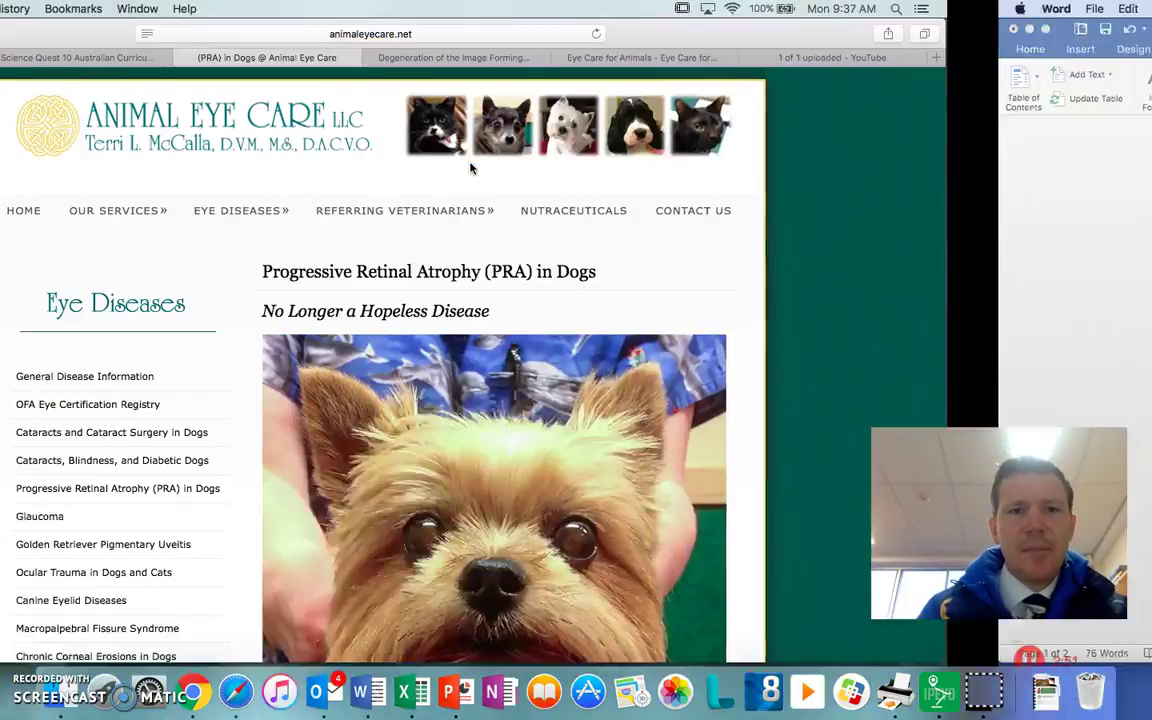
{"action": "key", "text": "ctrl+Right"}
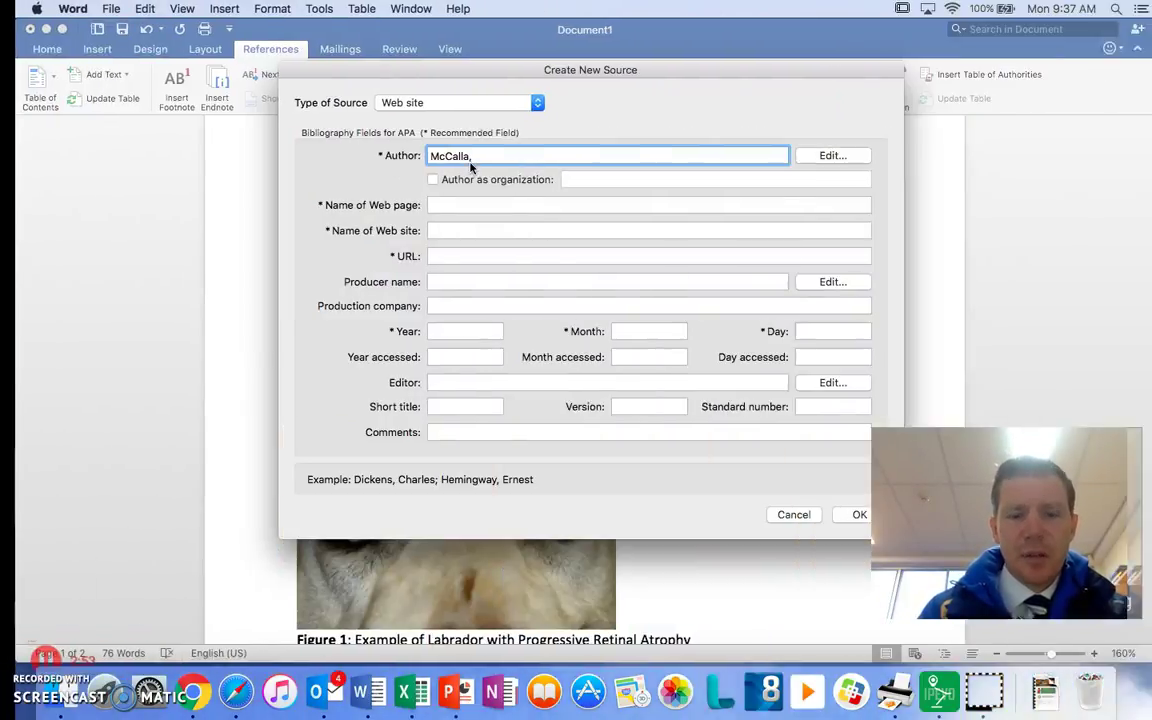
{"action": "type", "text": ", "}
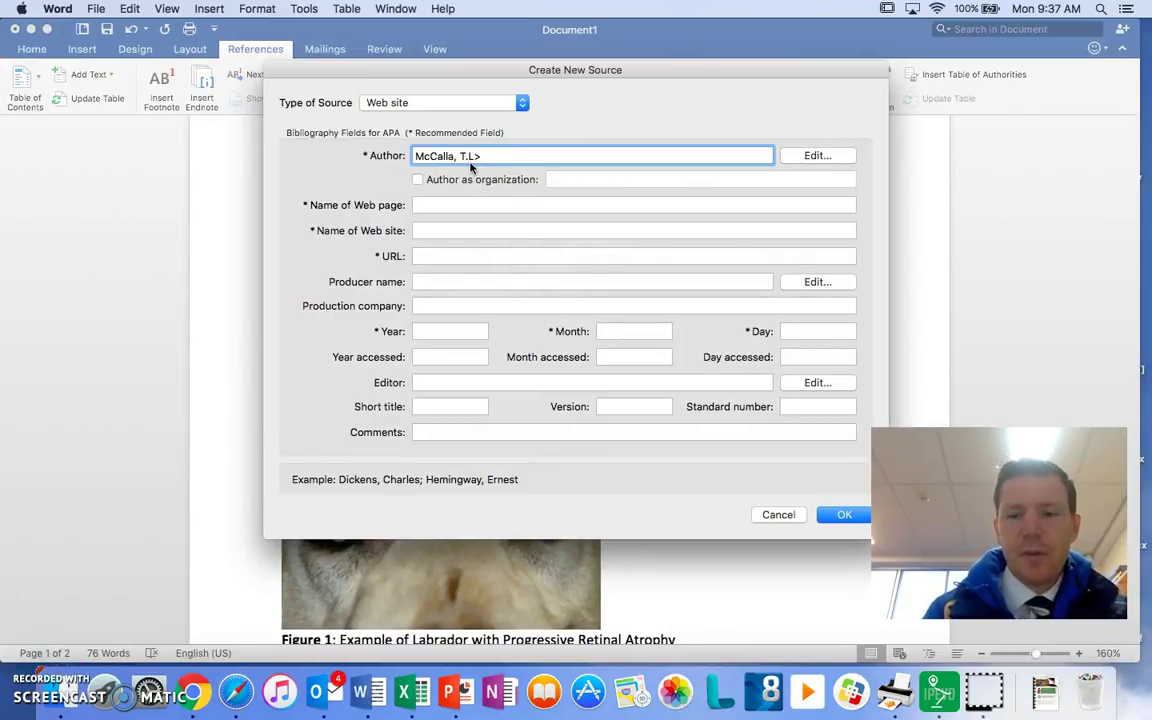
{"action": "type", "text": "T.L."}
{"action": "left_click", "coordinate": [440, 205]}
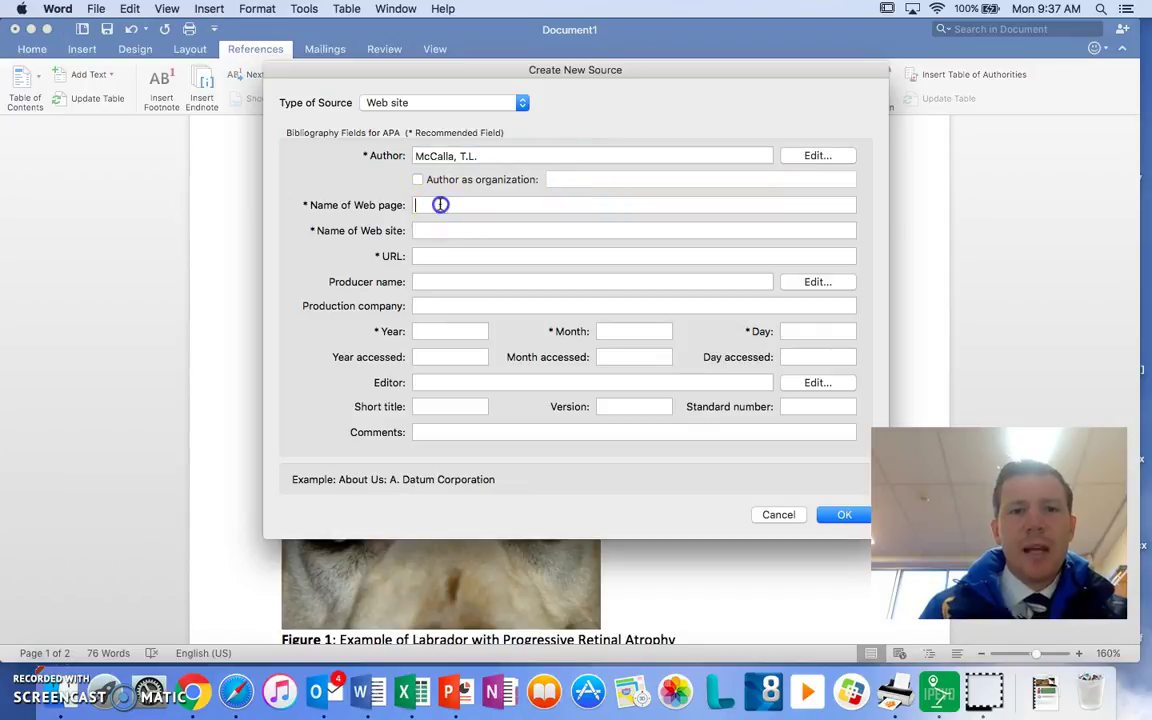
{"action": "key", "text": "ctrl+Left"}
{"action": "key", "text": "ctrl+Right"}
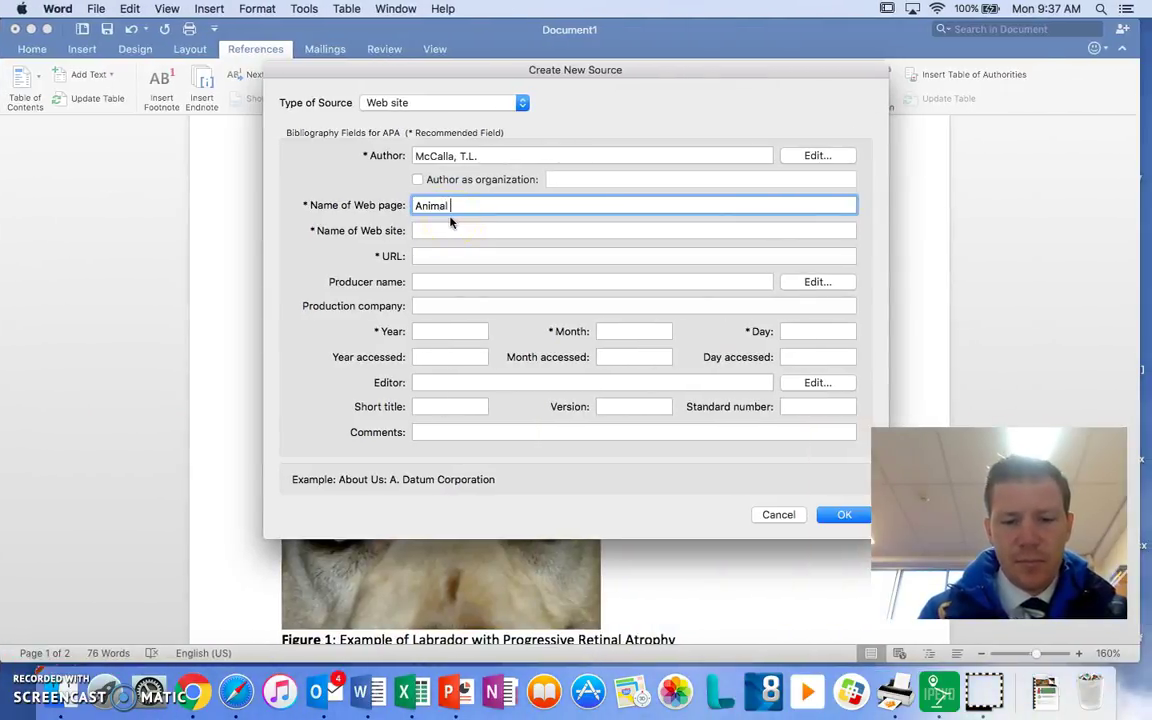
{"action": "key", "text": "ctrl+Left"}
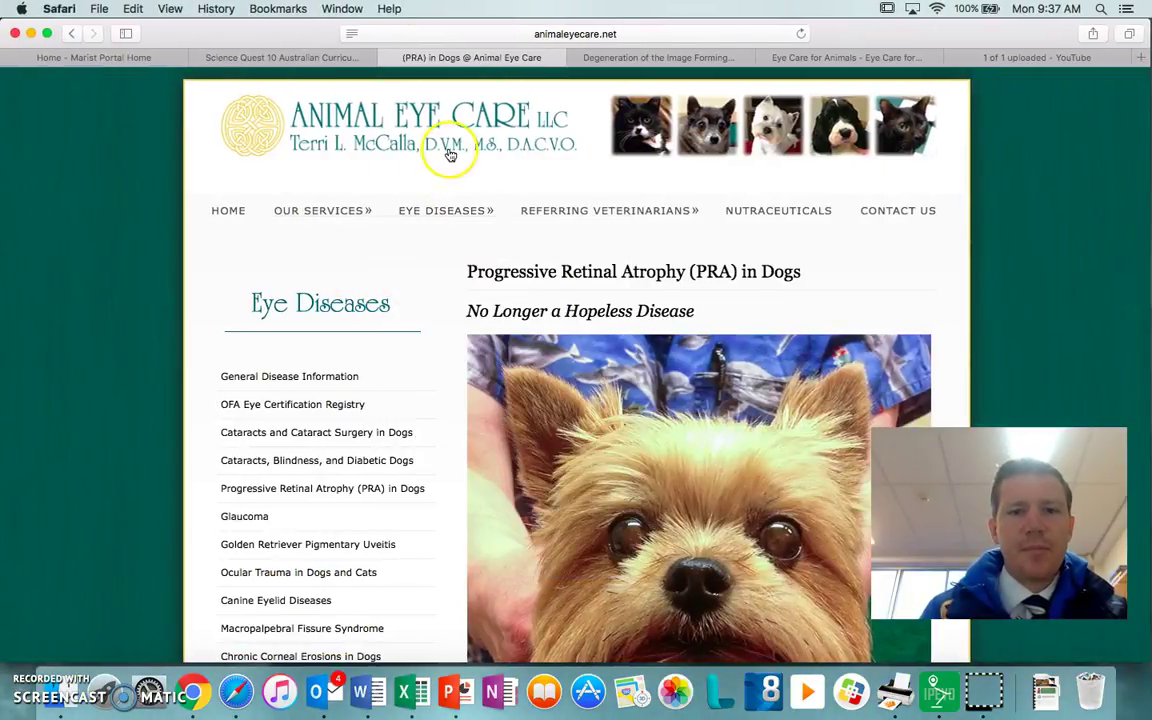
Scroll through the Animal Eye Care PRA article for source details, then return to the source form
{"action": "scroll", "coordinate": [527, 329], "scroll_direction": "down", "scroll_amount": 3}
{"action": "scroll", "coordinate": [527, 329], "scroll_direction": "up", "scroll_amount": 3}
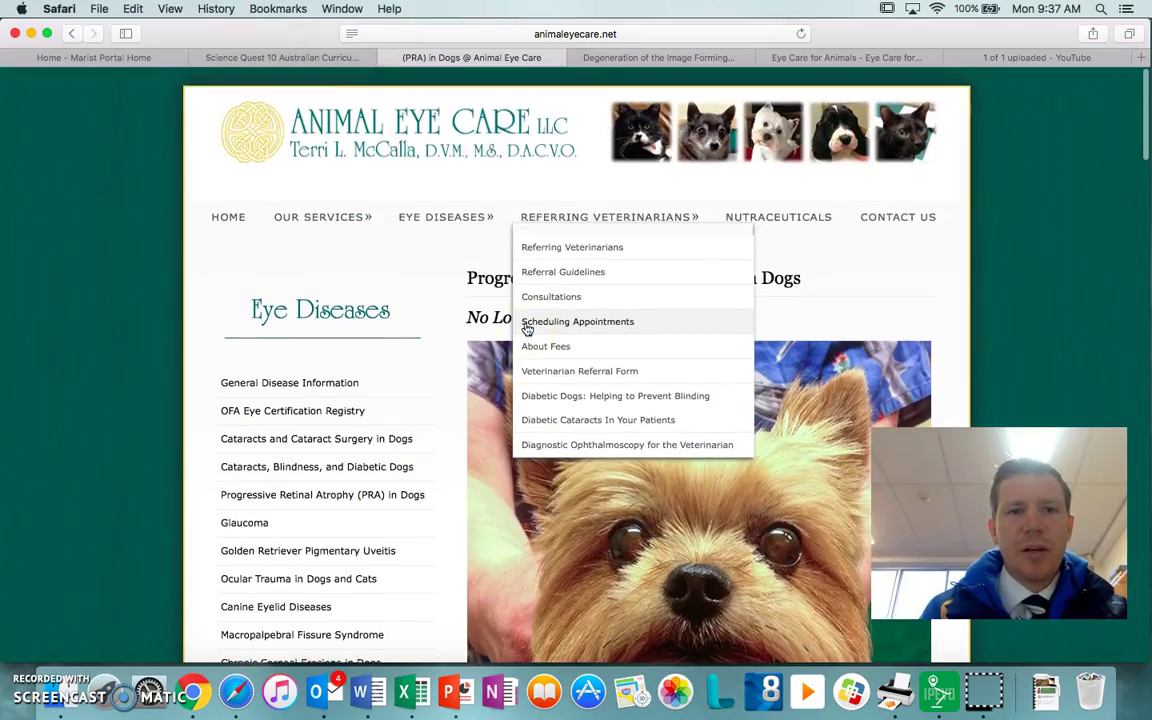
{"action": "scroll", "coordinate": [565, 195], "scroll_direction": "down", "scroll_amount": 15}
{"action": "scroll", "coordinate": [579, 200], "scroll_direction": "down", "scroll_amount": 15}
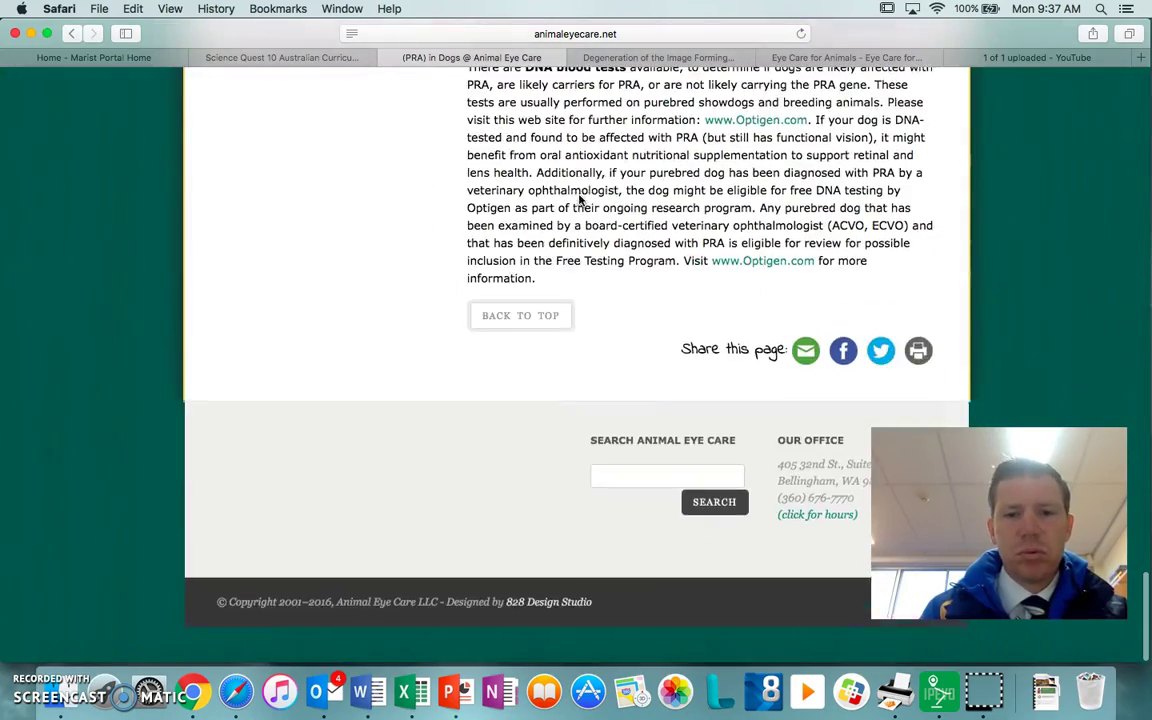
{"action": "scroll", "coordinate": [579, 200], "scroll_direction": "up", "scroll_amount": 20}
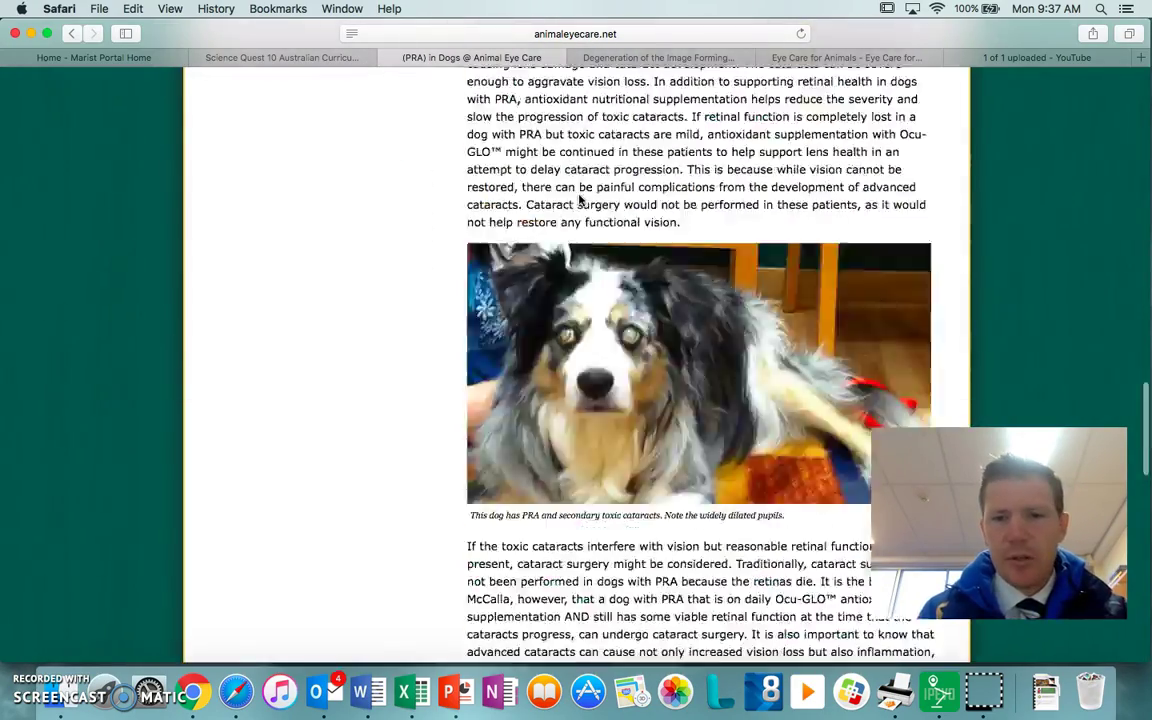
{"action": "left_click", "coordinate": [483, 118]}
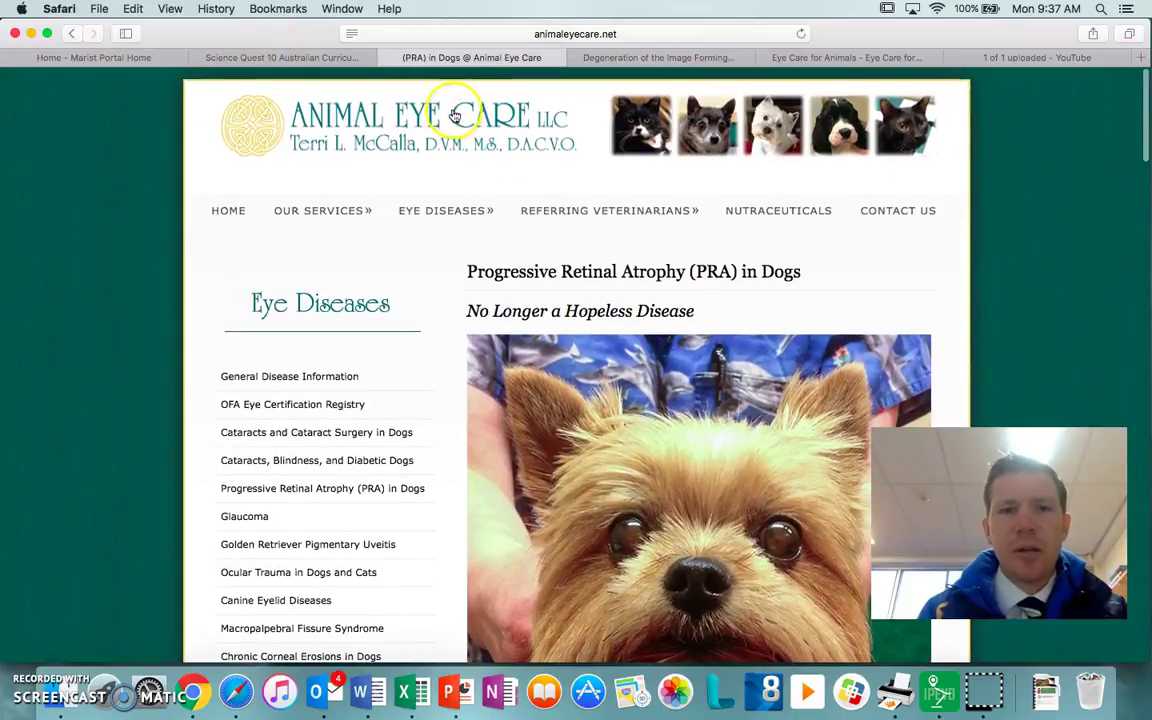
{"action": "key", "text": "ctrl+Right"}
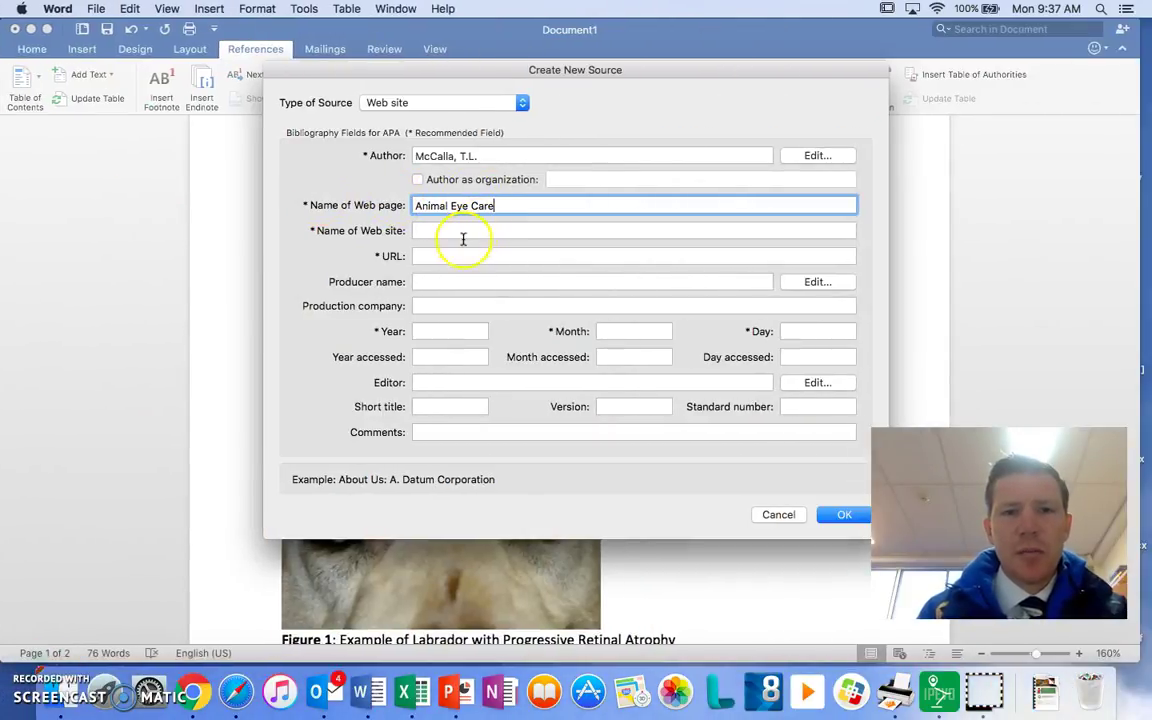
Enter Animal Eye Care as the source's web site name
{"action": "left_click", "coordinate": [453, 230]}
{"action": "type", "text": "Animal Eye Care"}
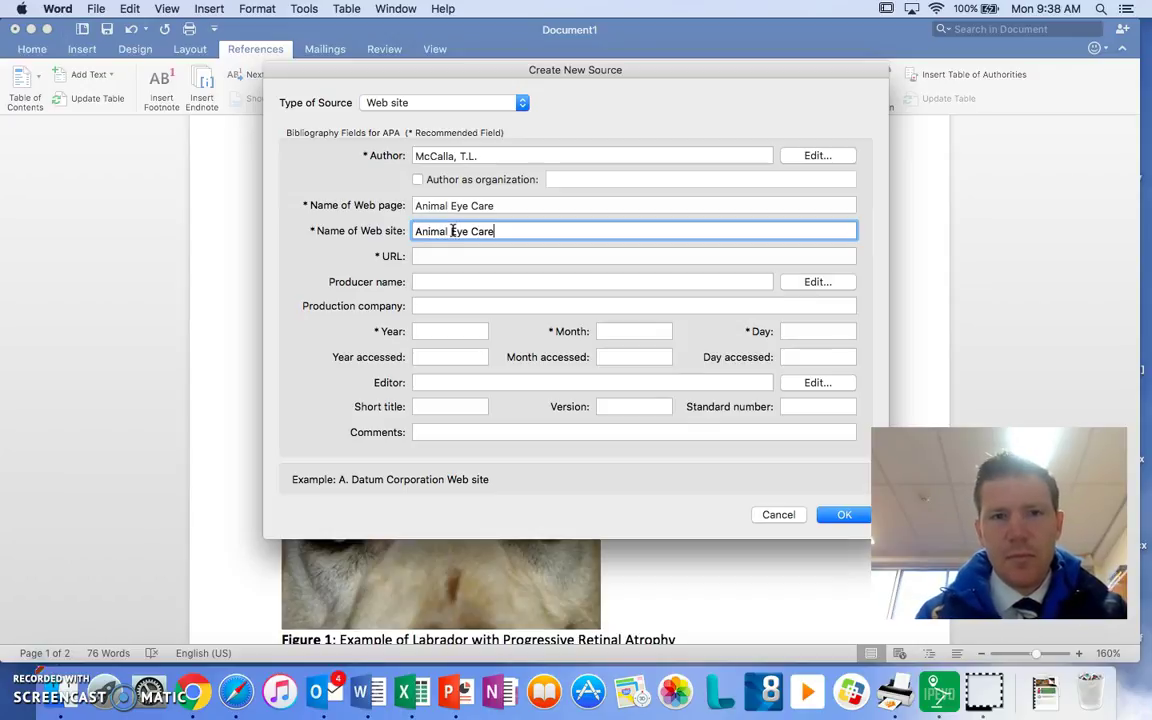
{"action": "left_click", "coordinate": [445, 252]}
{"action": "key", "text": "super+Tab"}
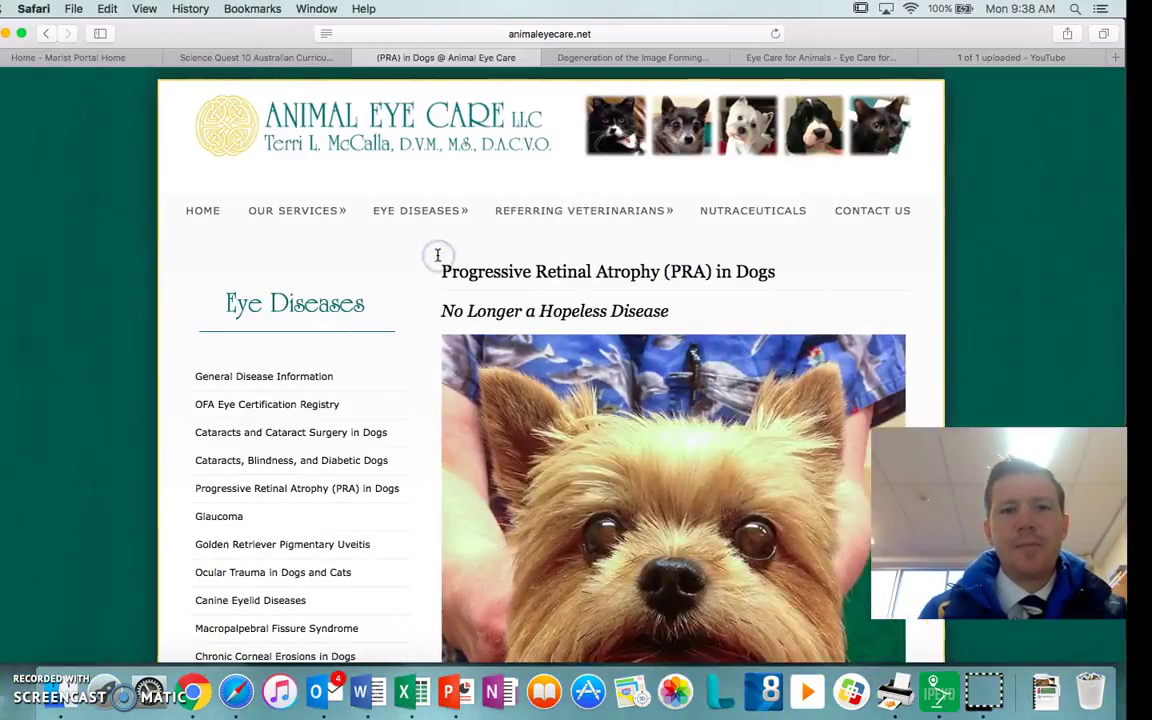
{"action": "left_click", "coordinate": [556, 34]}
{"action": "key", "text": "super+c"}
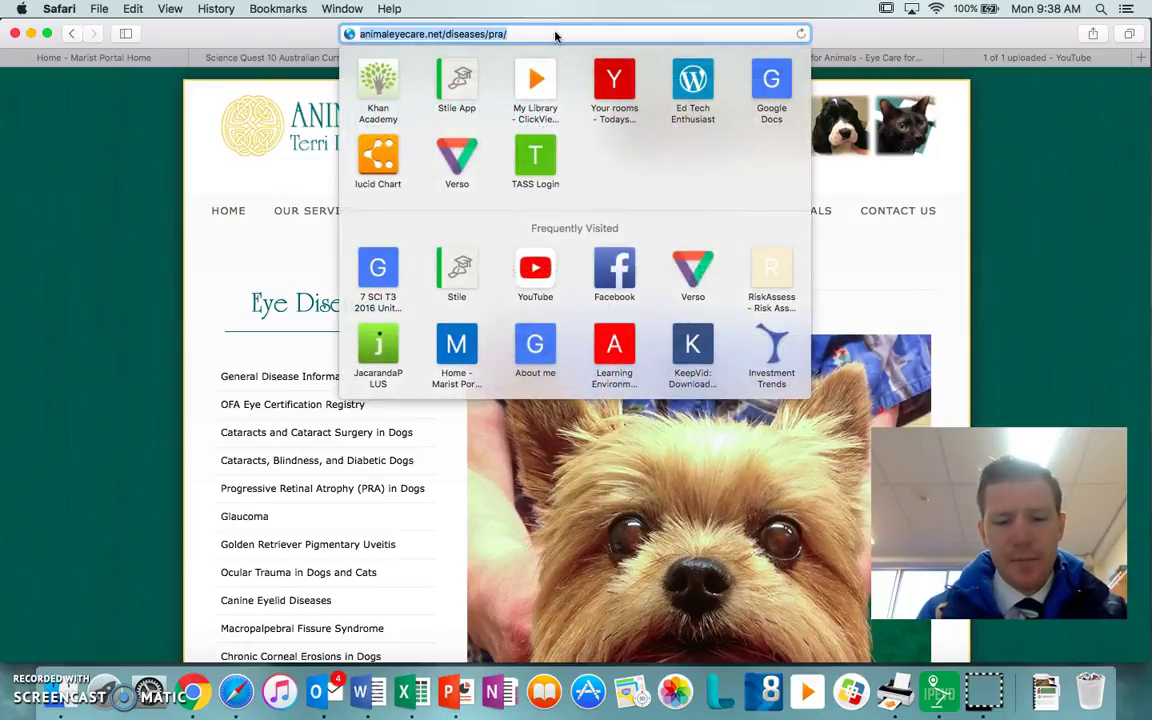
{"action": "key", "text": "super+Tab"}
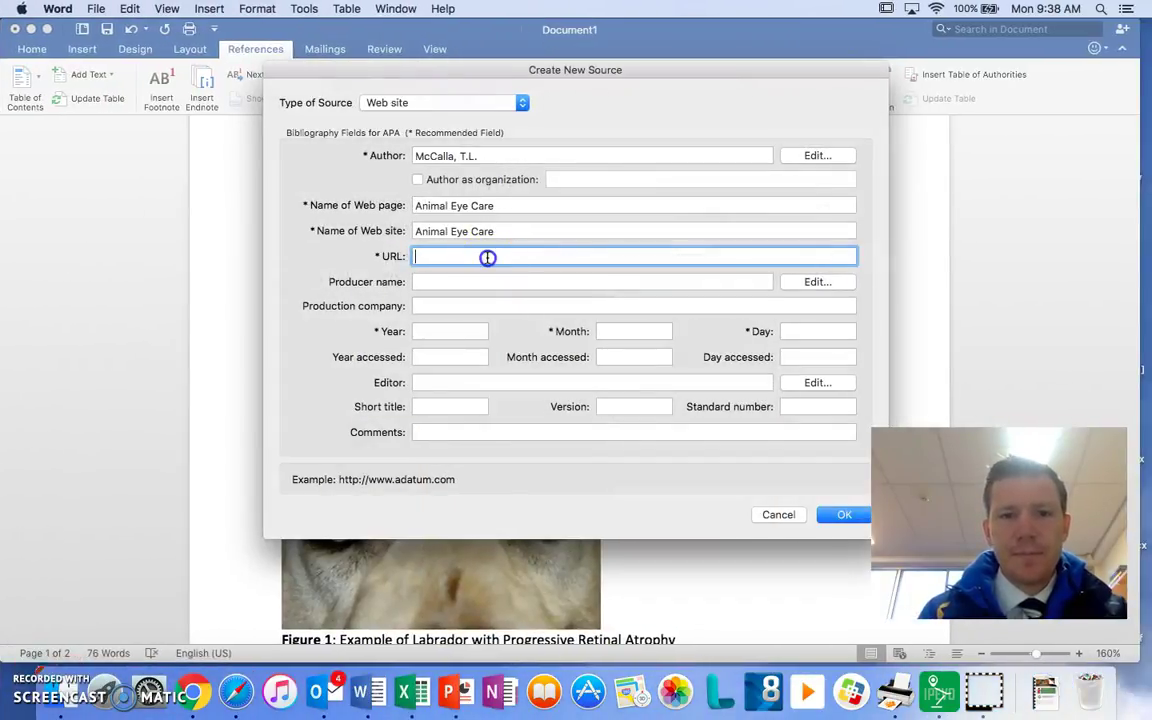
{"action": "key", "text": "super+v"}
{"action": "left_click", "coordinate": [420, 332]}
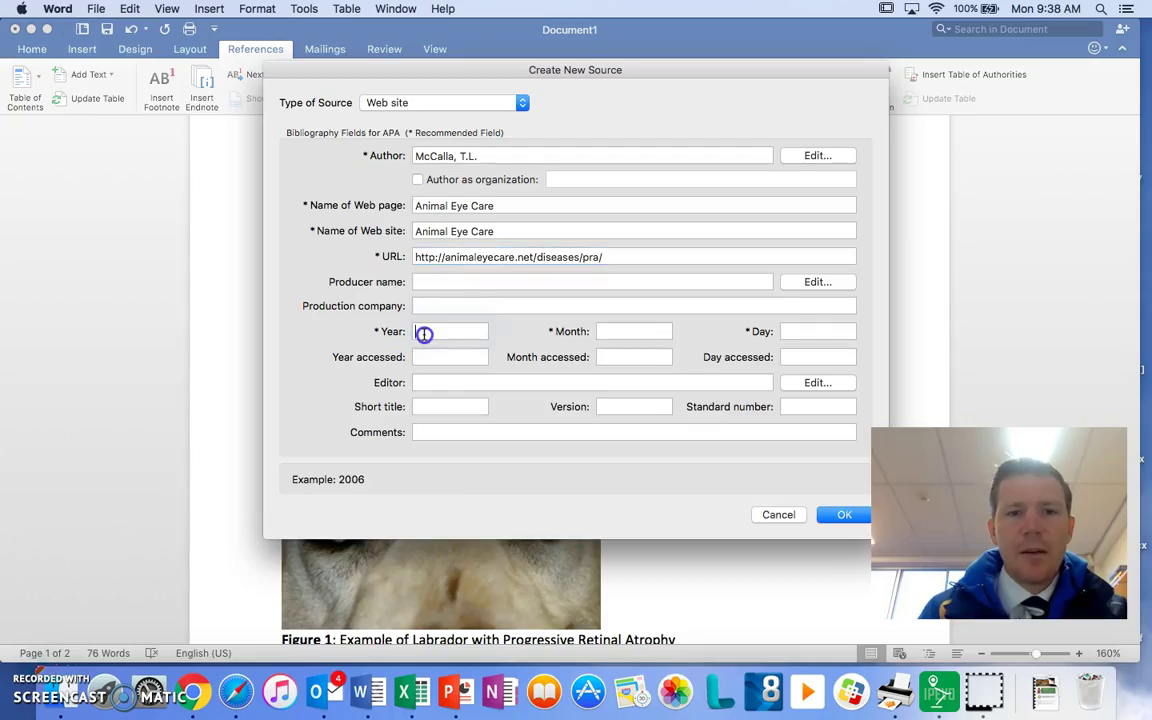
{"action": "key", "text": "super+Tab"}
Find the 2001–2016 copyright dates in the Animal Eye Care page footer
{"action": "scroll", "coordinate": [515, 365], "scroll_direction": "down", "scroll_amount": 20}
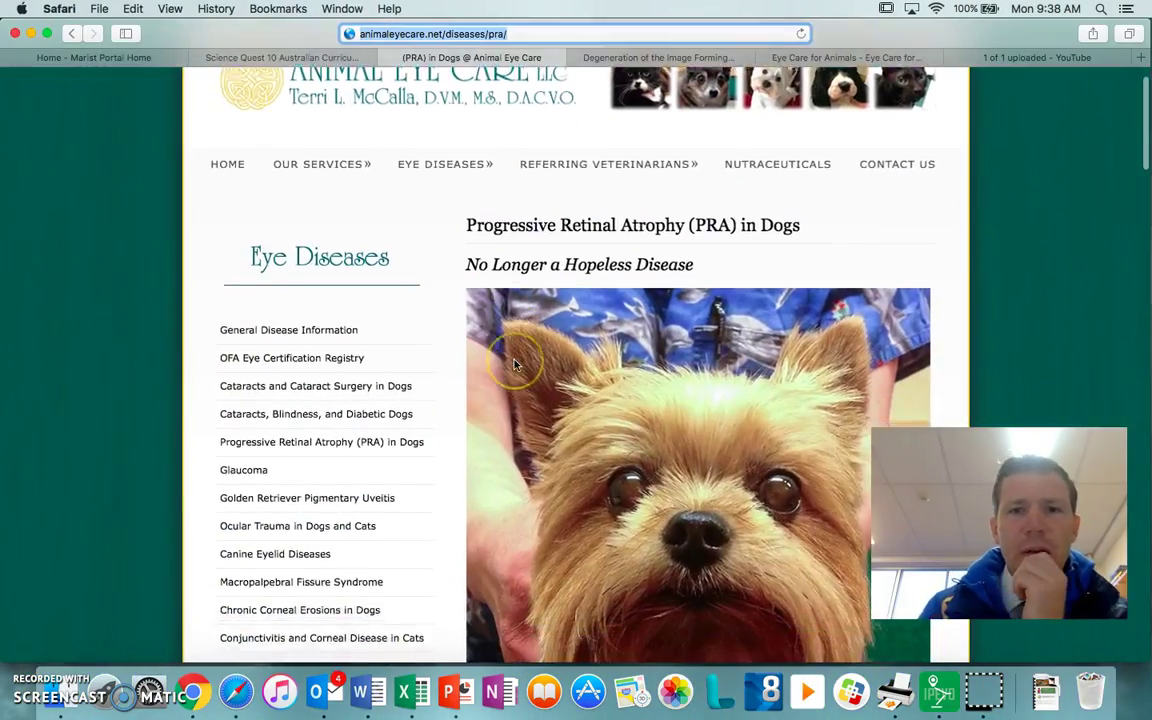
{"action": "scroll", "coordinate": [515, 365], "scroll_direction": "up", "scroll_amount": 20}
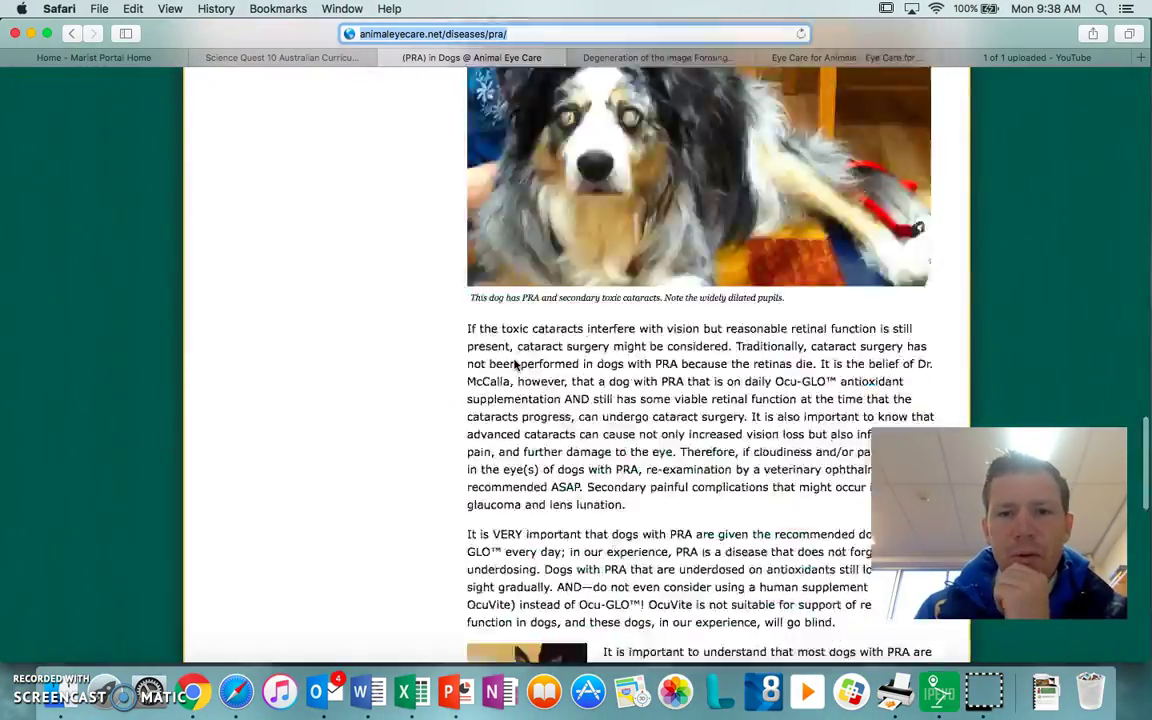
{"action": "scroll", "coordinate": [515, 365], "scroll_direction": "down", "scroll_amount": 10}
{"action": "scroll", "coordinate": [515, 365], "scroll_direction": "down", "scroll_amount": 15}
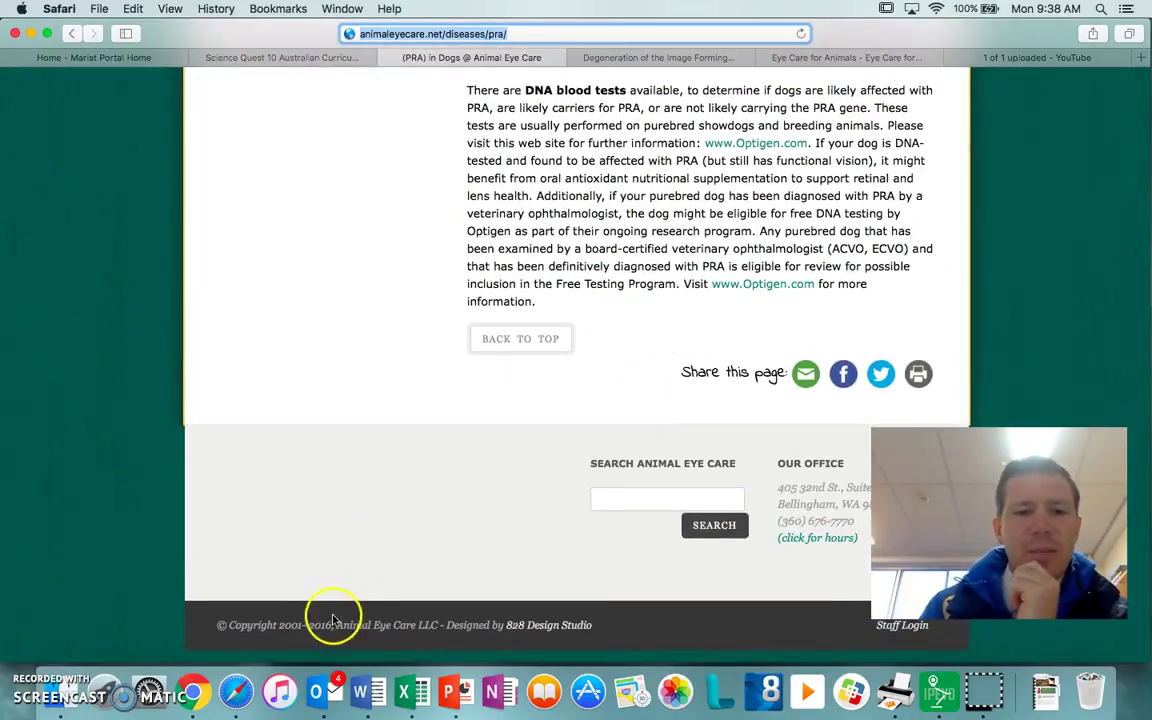
{"action": "left_click_drag", "start_coordinate": [278, 625], "coordinate": [312, 632]}
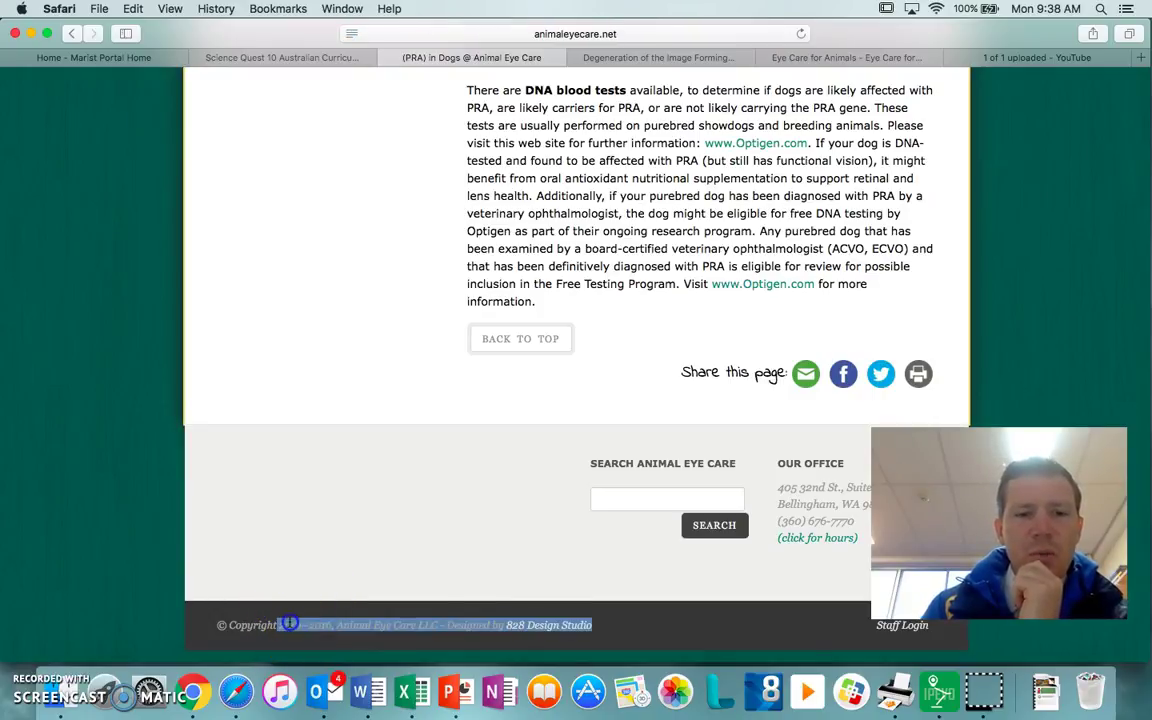
{"action": "left_click", "coordinate": [322, 619]}
{"action": "scroll", "coordinate": [298, 625], "scroll_direction": "up", "scroll_amount": 15}
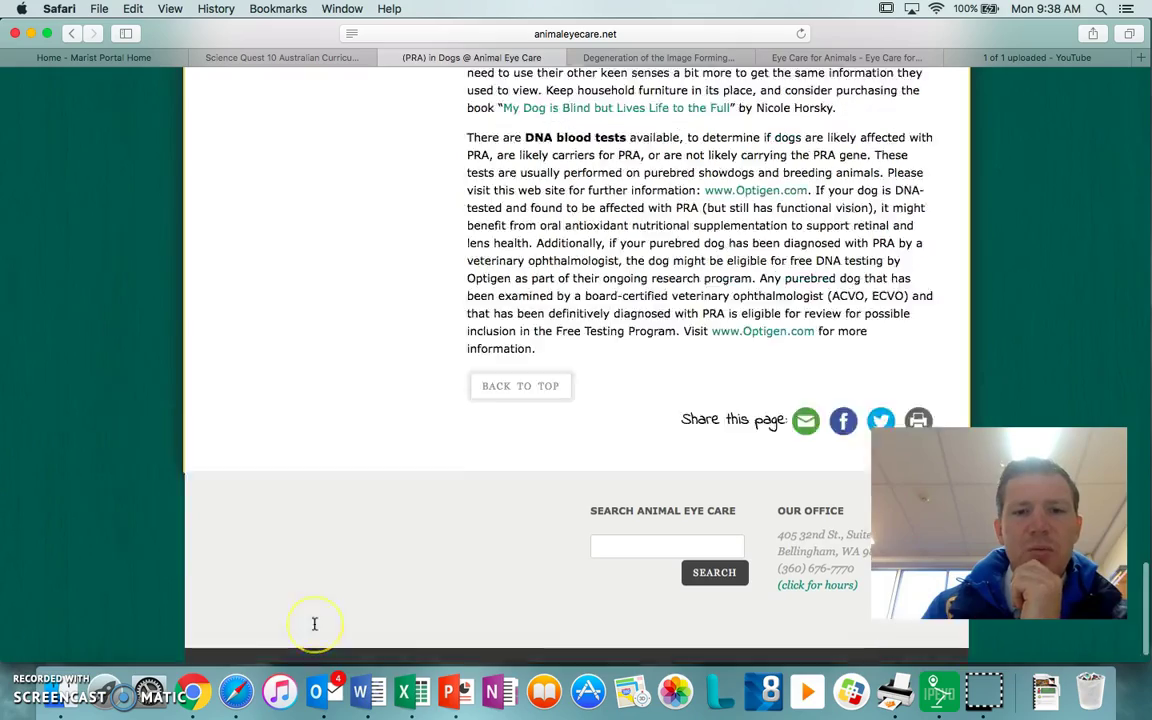
{"action": "scroll", "coordinate": [314, 622], "scroll_direction": "up", "scroll_amount": 10}
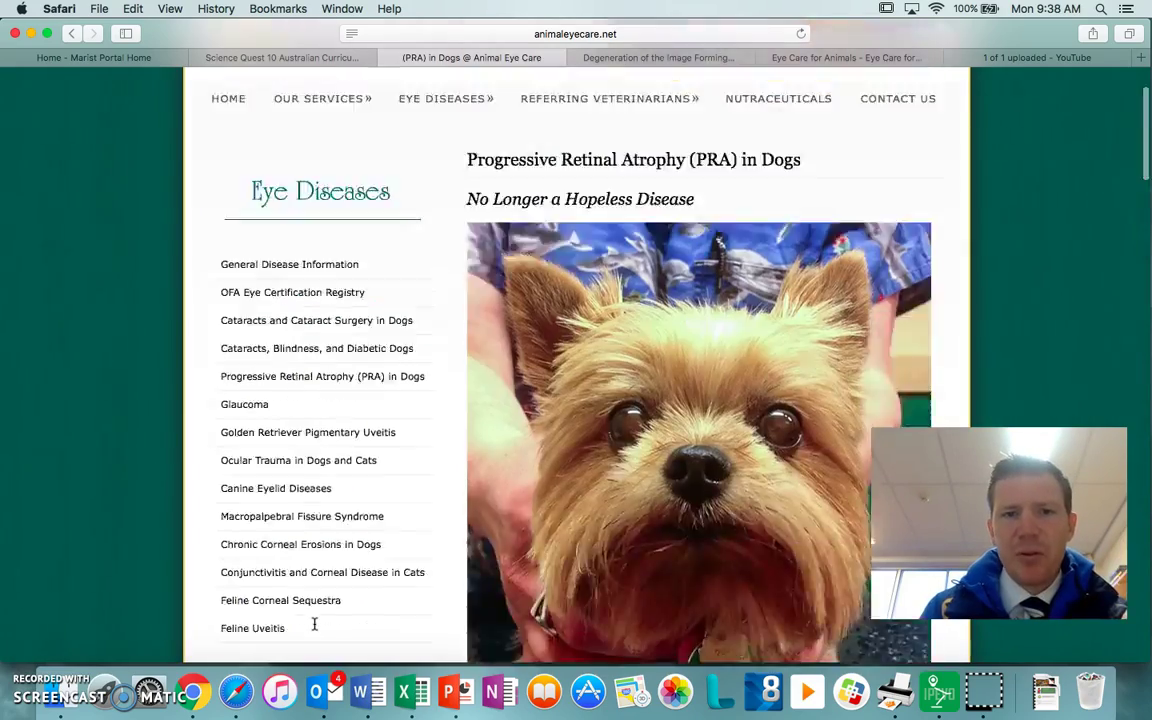
{"action": "scroll", "coordinate": [373, 507], "scroll_direction": "down", "scroll_amount": 3}
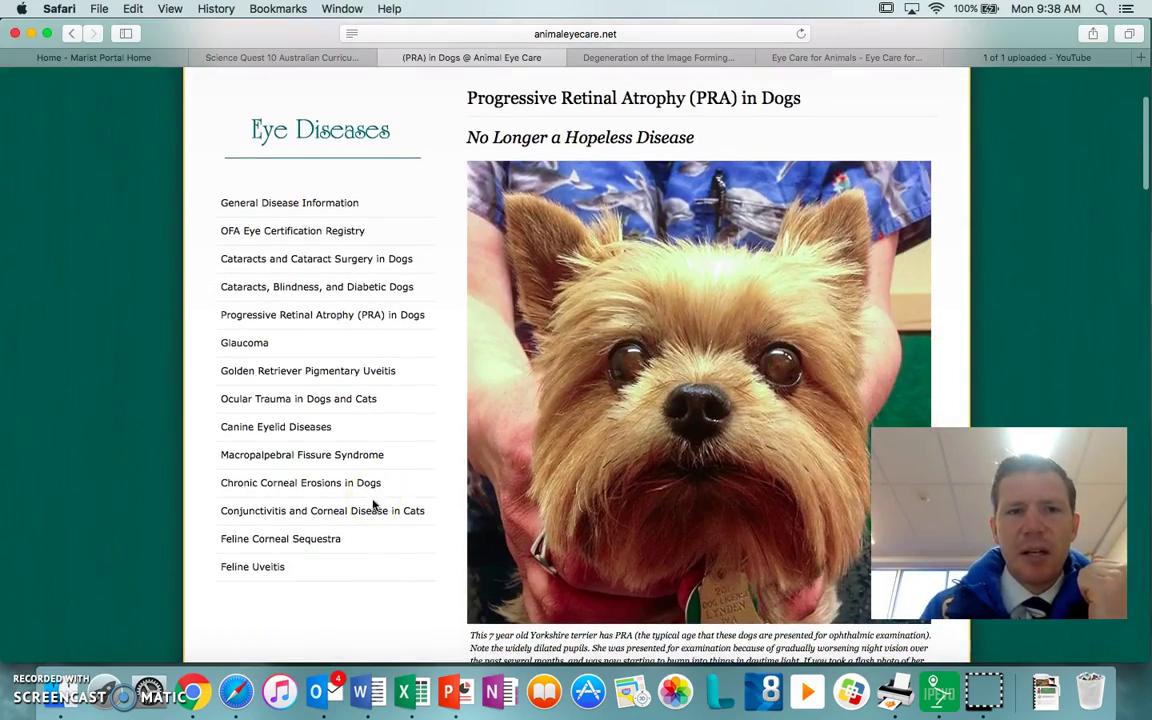
{"action": "scroll", "coordinate": [378, 560], "scroll_direction": "up", "scroll_amount": 3}
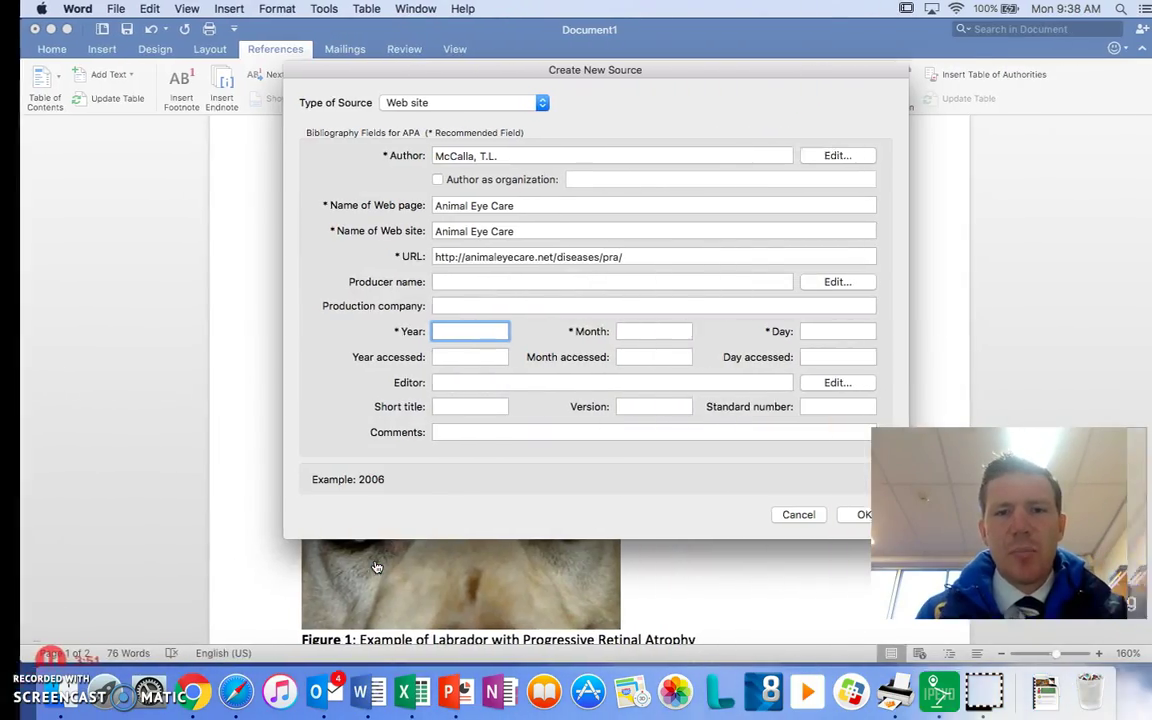
Recheck the date on the page and record 2001 as the source's Year
{"action": "left_click", "coordinate": [452, 332]}
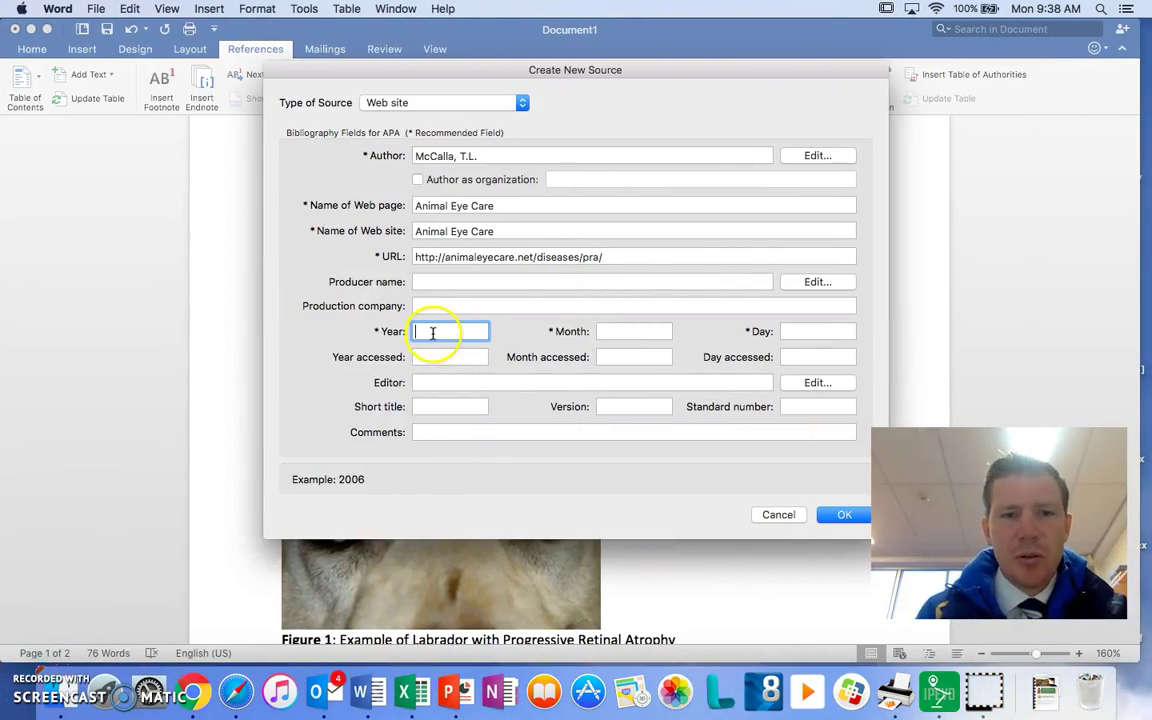
{"action": "key", "text": "super+Tab"}
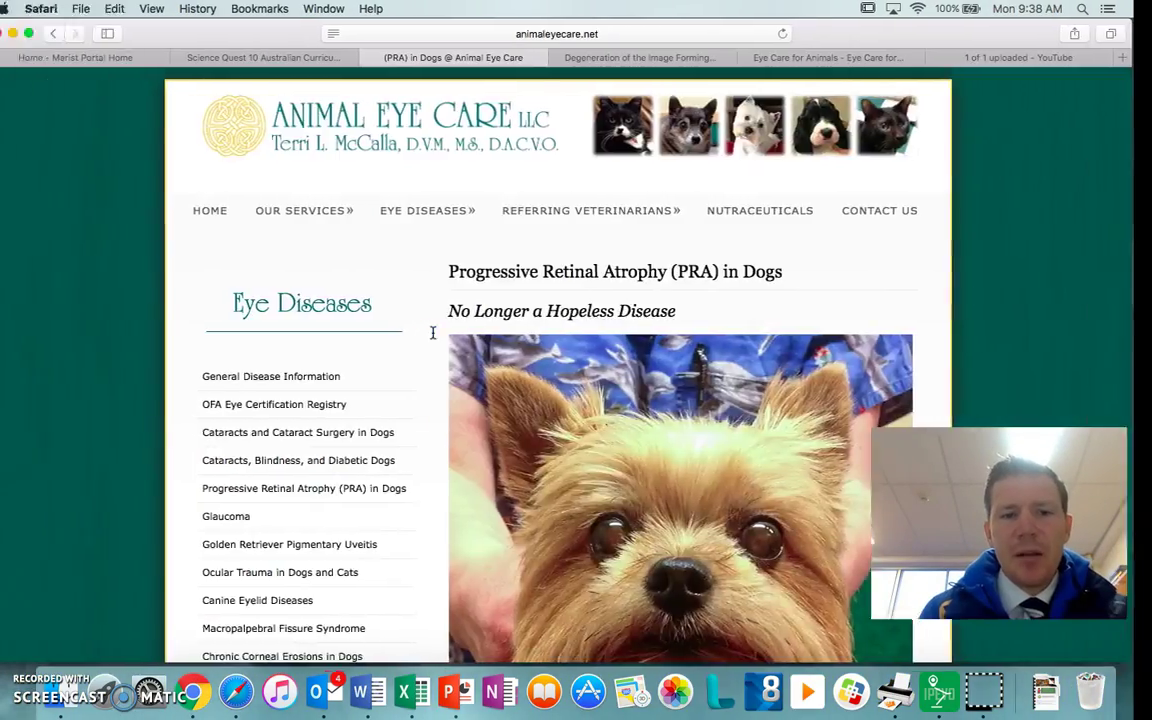
{"action": "scroll", "coordinate": [430, 330], "scroll_direction": "down", "scroll_amount": 20}
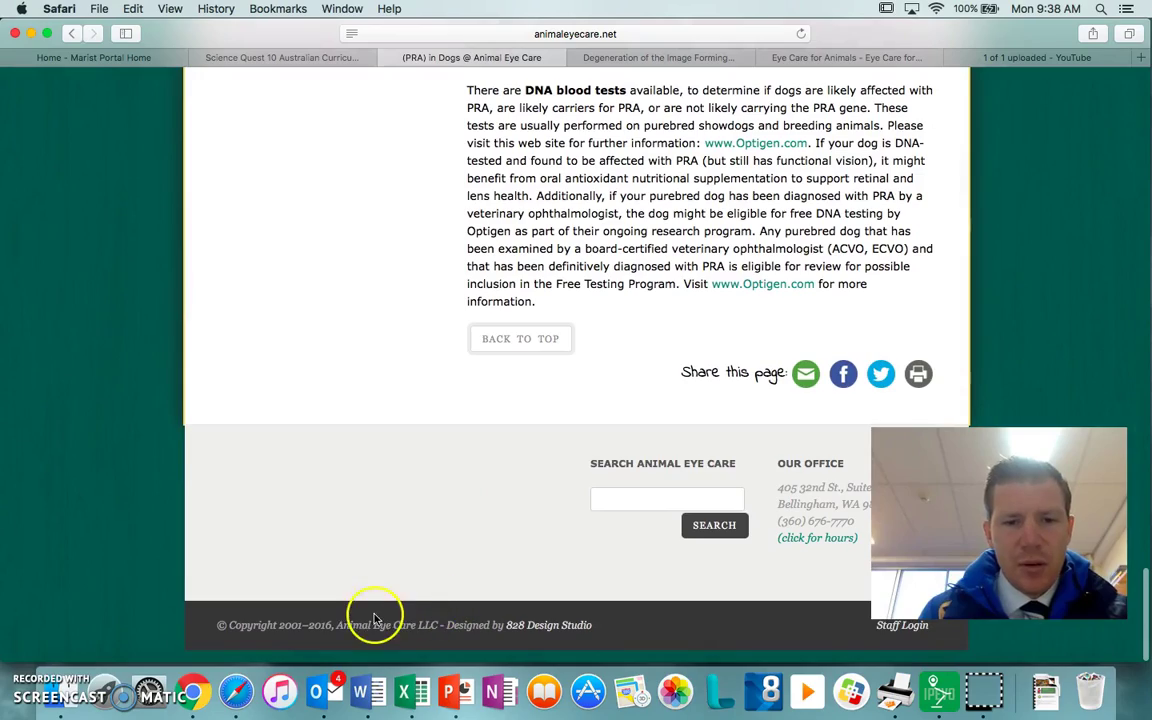
{"action": "scroll", "coordinate": [576, 360], "scroll_direction": "up", "scroll_amount": 20}
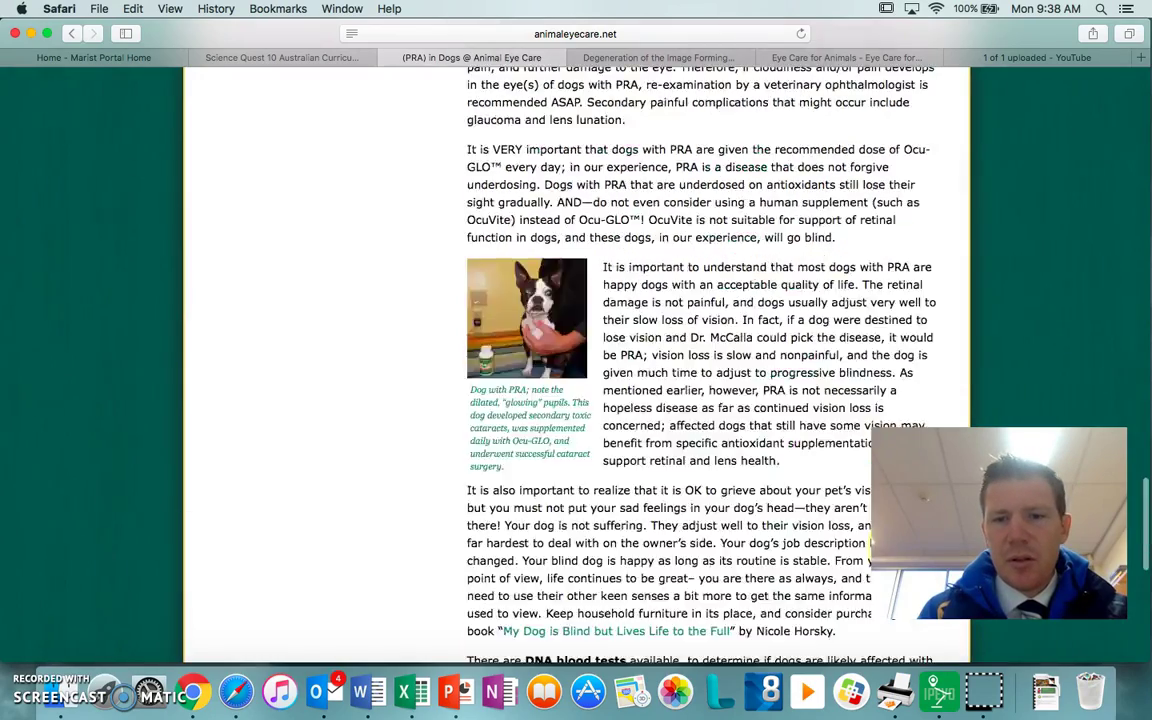
{"action": "scroll", "coordinate": [576, 360], "scroll_direction": "down", "scroll_amount": 15}
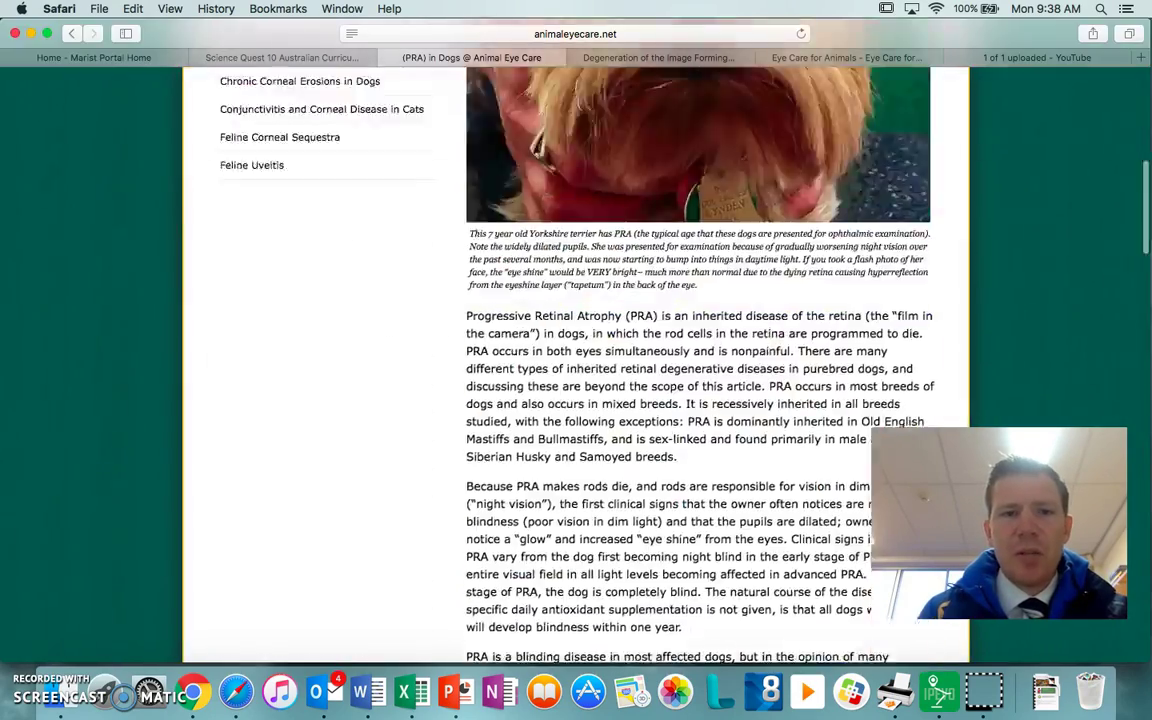
{"action": "key", "text": "super+Tab"}
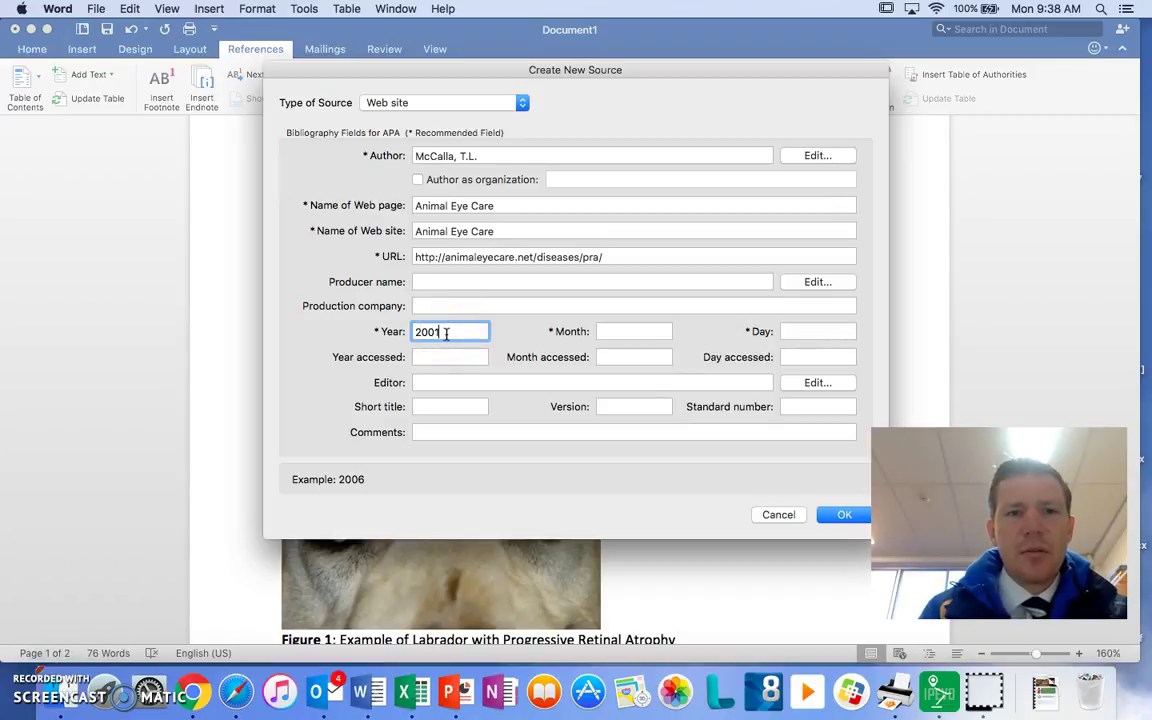
Replace the web page name with the article title 'Progressive Retinal Atrophy in Dogs'
{"action": "key", "text": "super+Tab"}
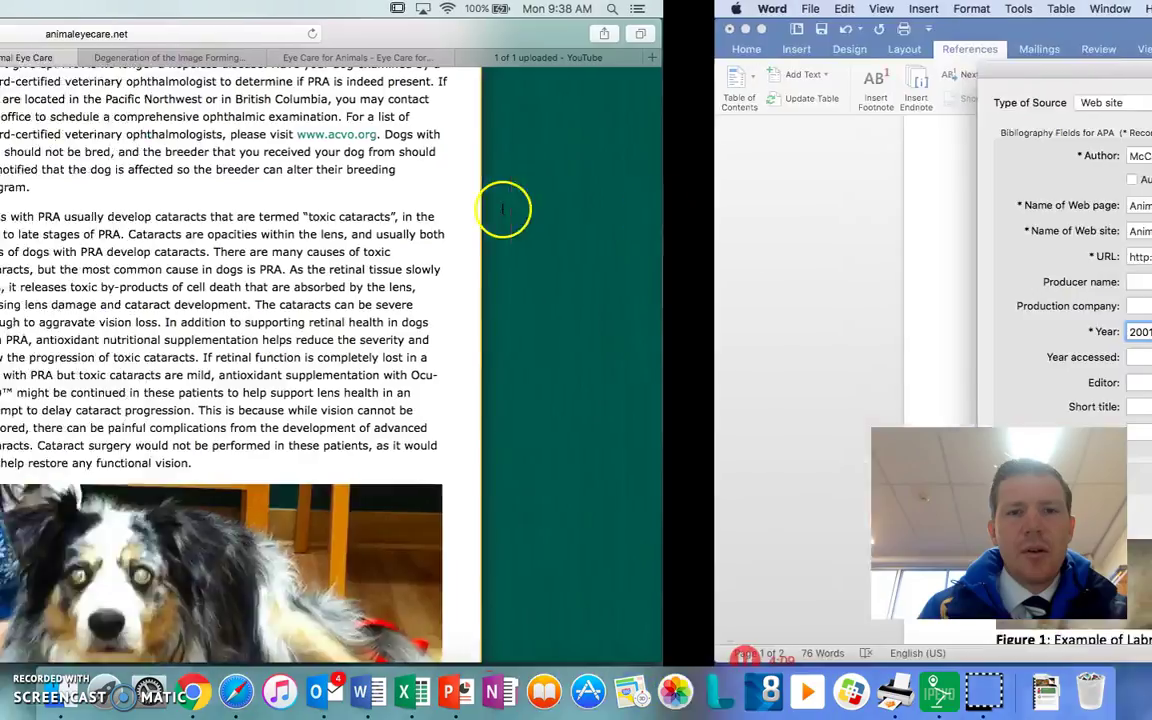
{"action": "scroll", "coordinate": [512, 234], "scroll_direction": "up", "scroll_amount": 20}
{"action": "scroll", "coordinate": [509, 231], "scroll_direction": "down", "scroll_amount": 1}
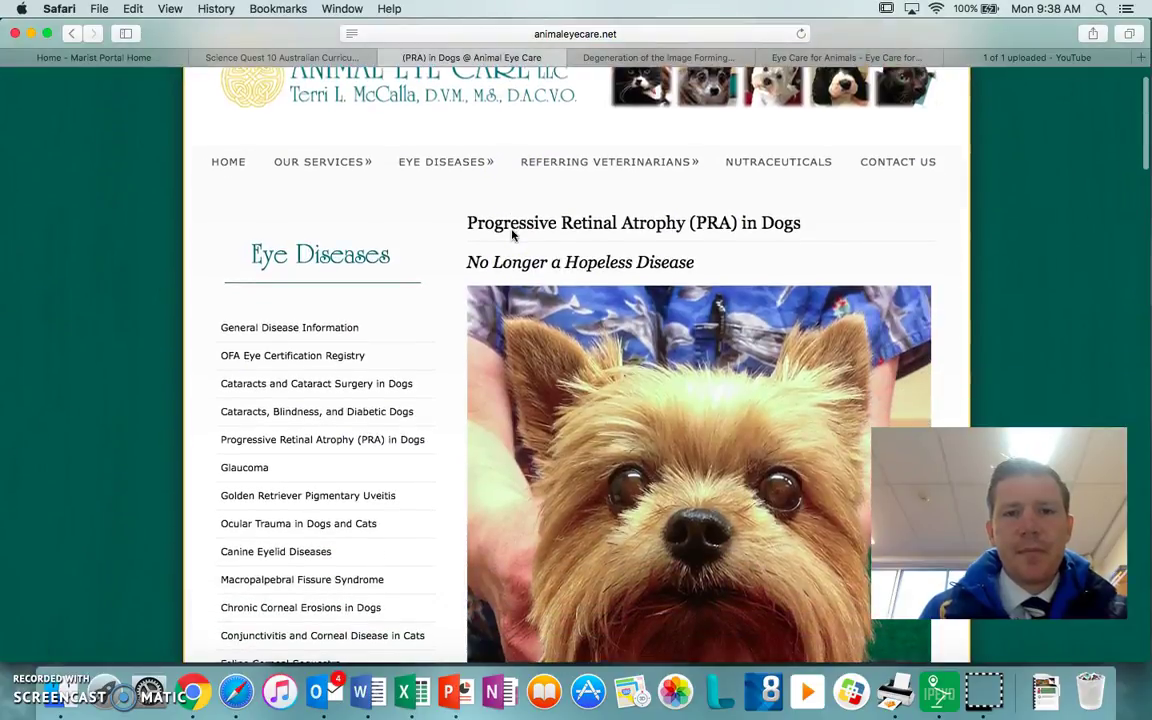
{"action": "key", "text": "super+Tab"}
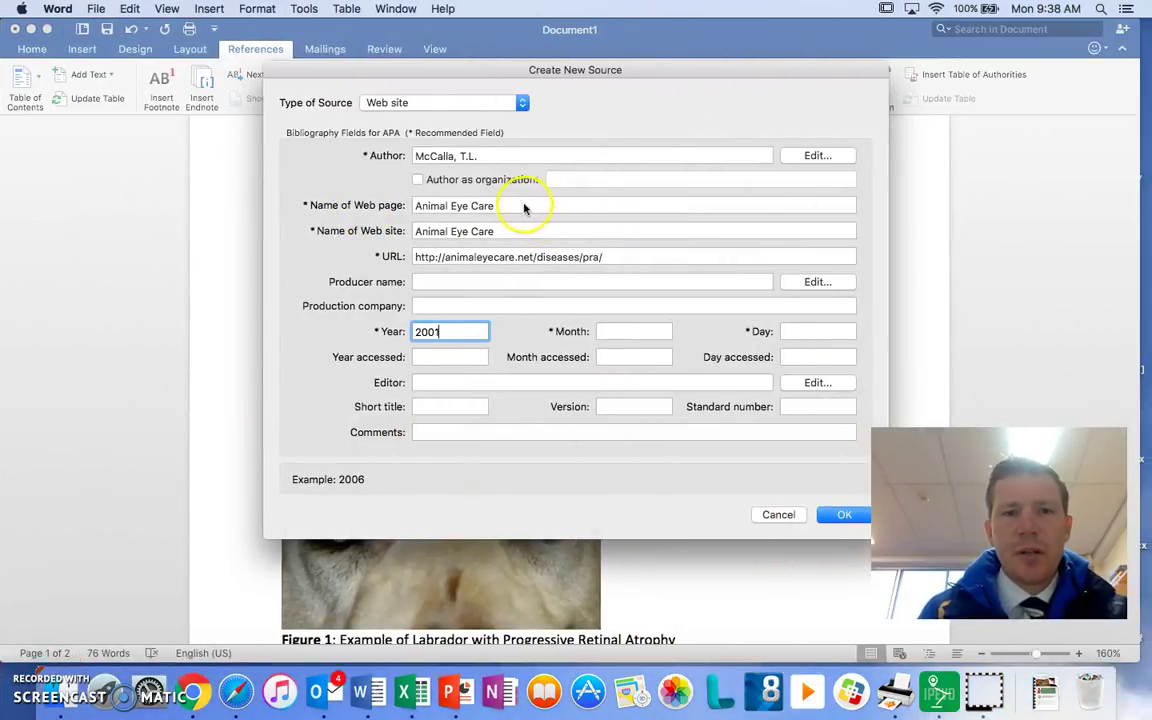
{"action": "left_click_drag", "start_coordinate": [515, 205], "coordinate": [456, 205]}
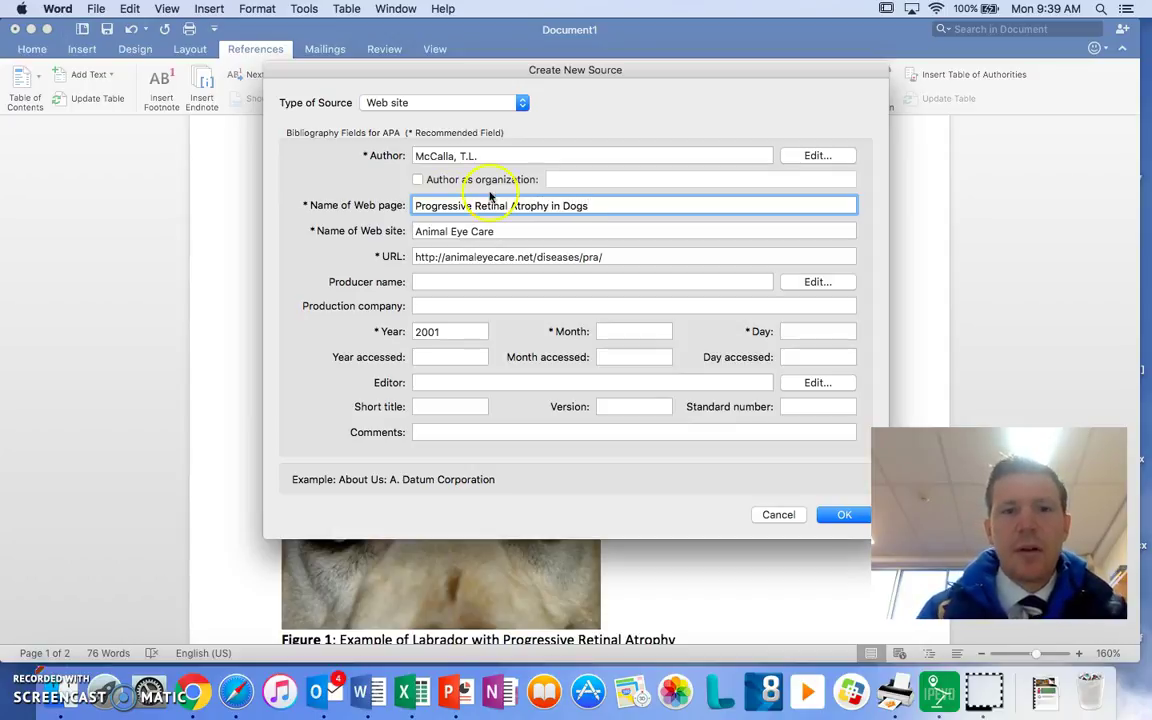
{"action": "key", "text": "ctrl+Left"}
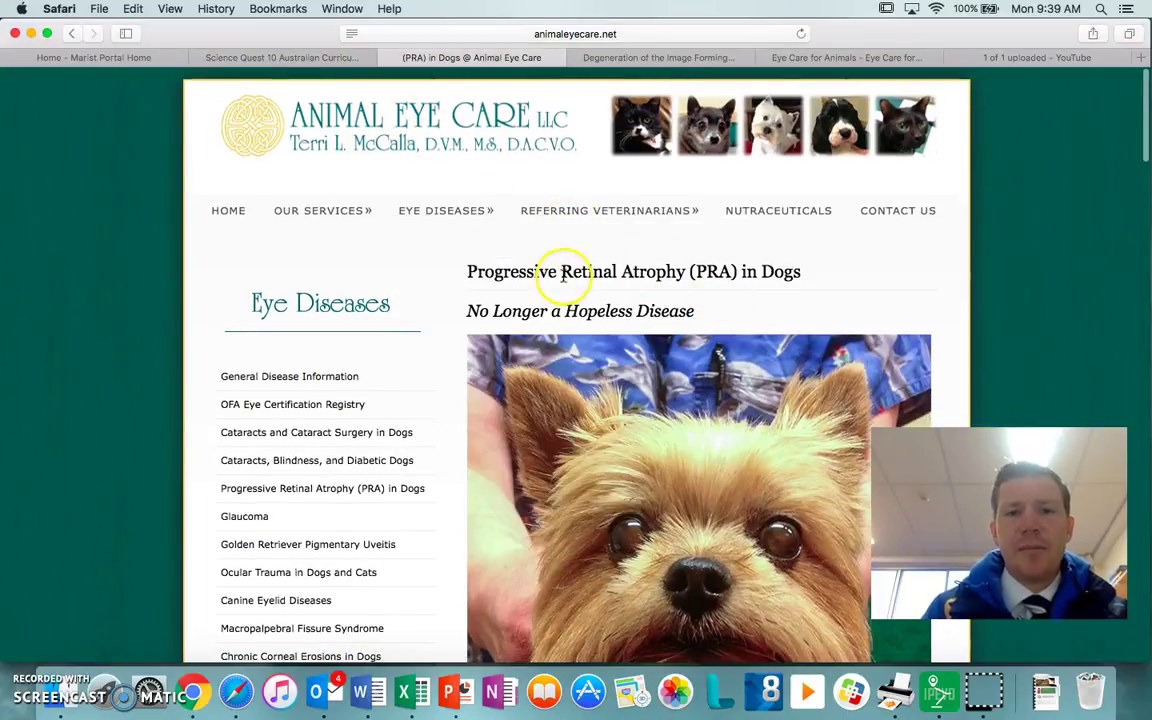
{"action": "key", "text": "ctrl+Right"}
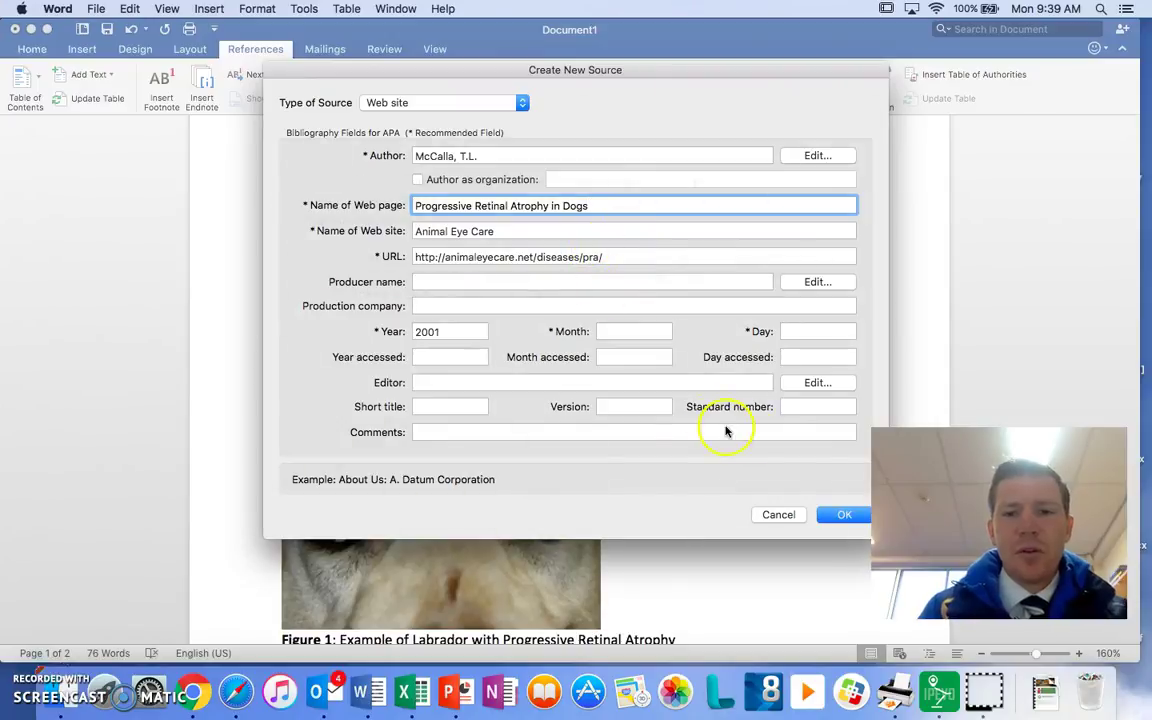
Save the Animal Eye Care source, inserting its citation (author, 2001) after 'dying', and review it unchanged
{"action": "left_click", "coordinate": [841, 515]}
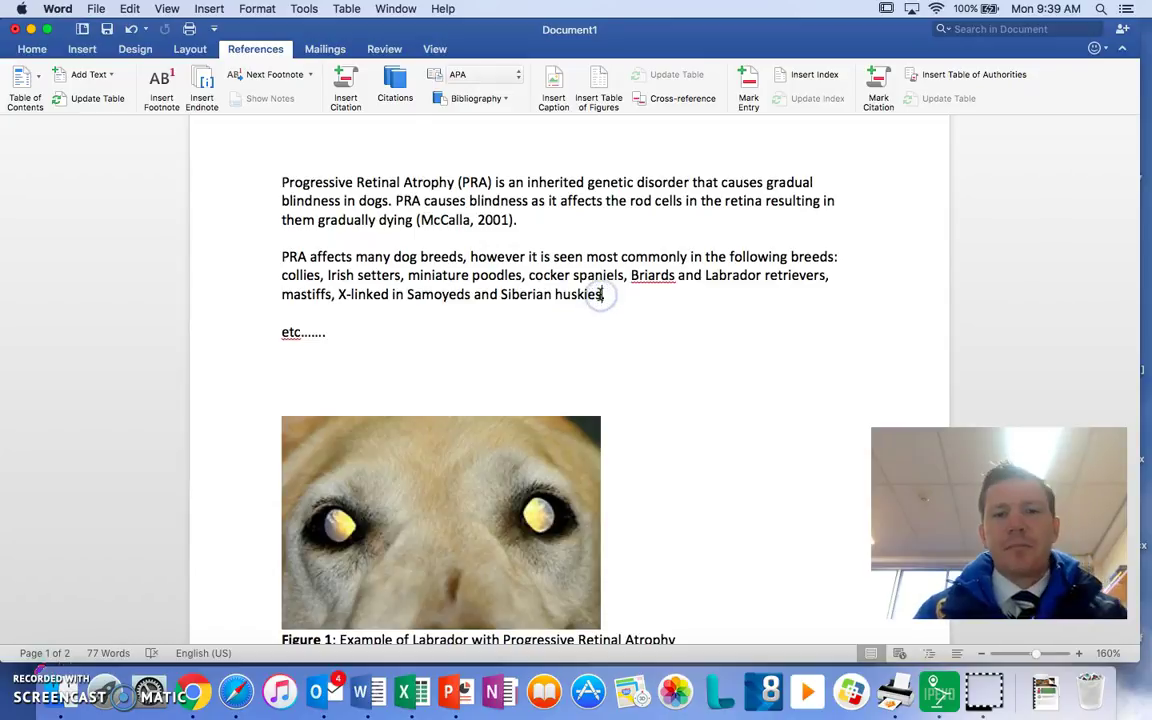
{"action": "right_click", "coordinate": [491, 219]}
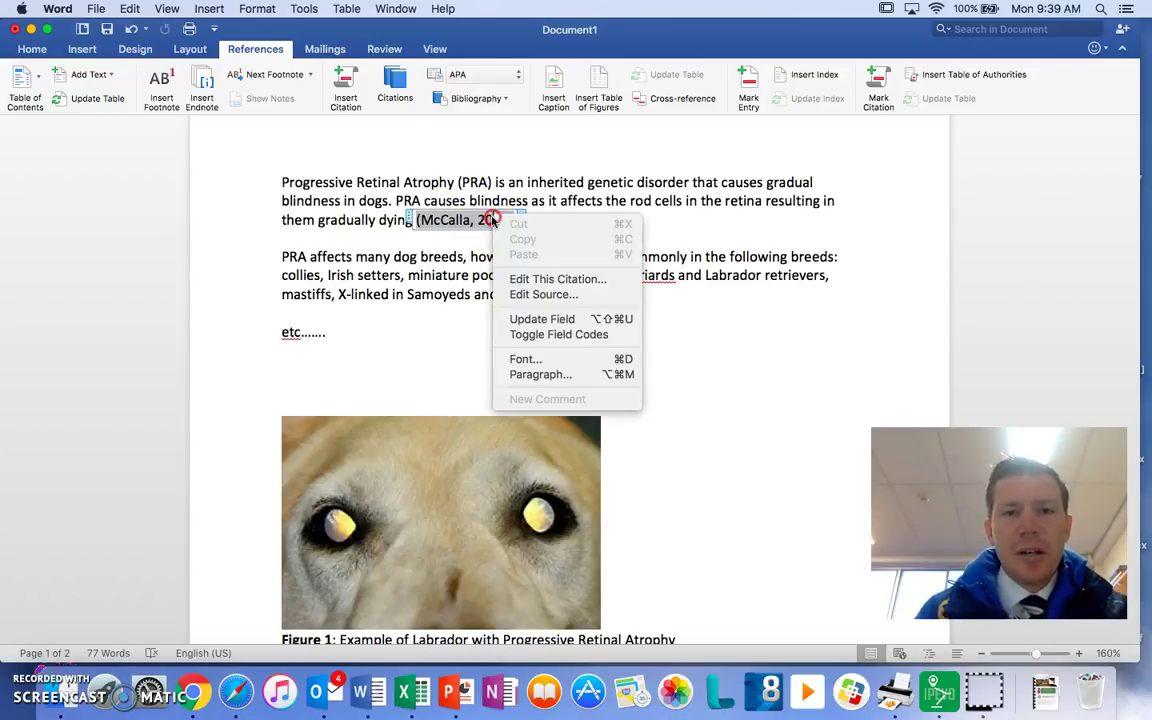
{"action": "left_click", "coordinate": [458, 240]}
{"action": "left_click", "coordinate": [522, 219]}
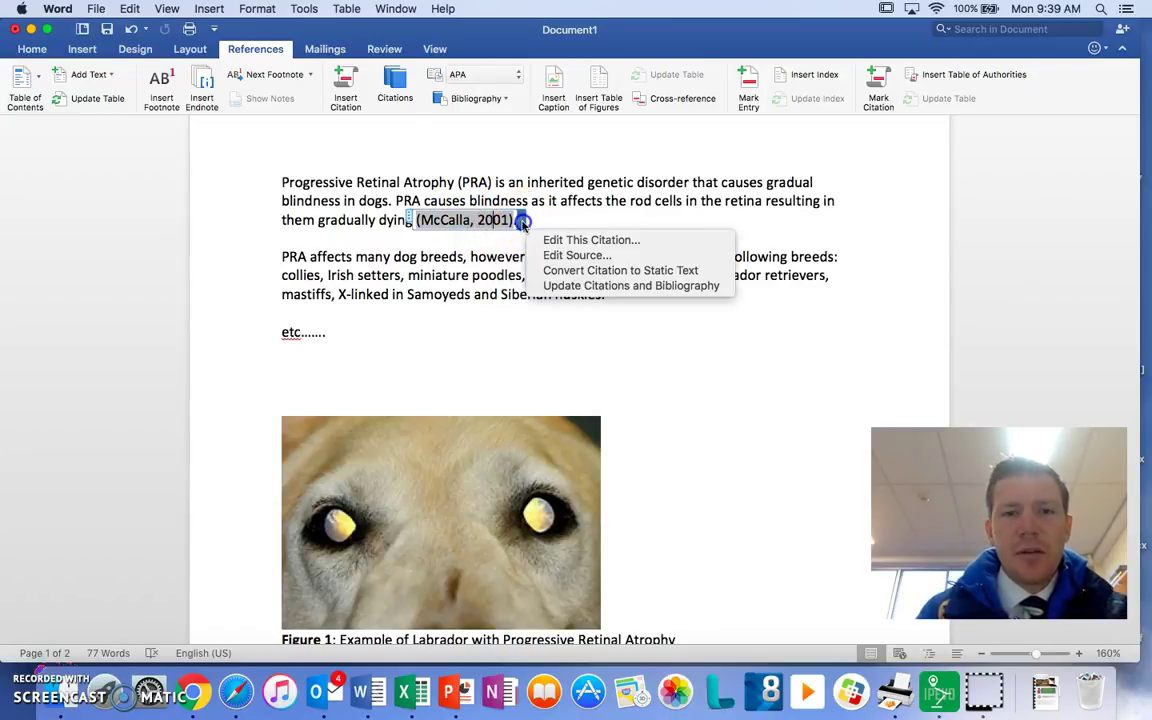
{"action": "left_click", "coordinate": [556, 246]}
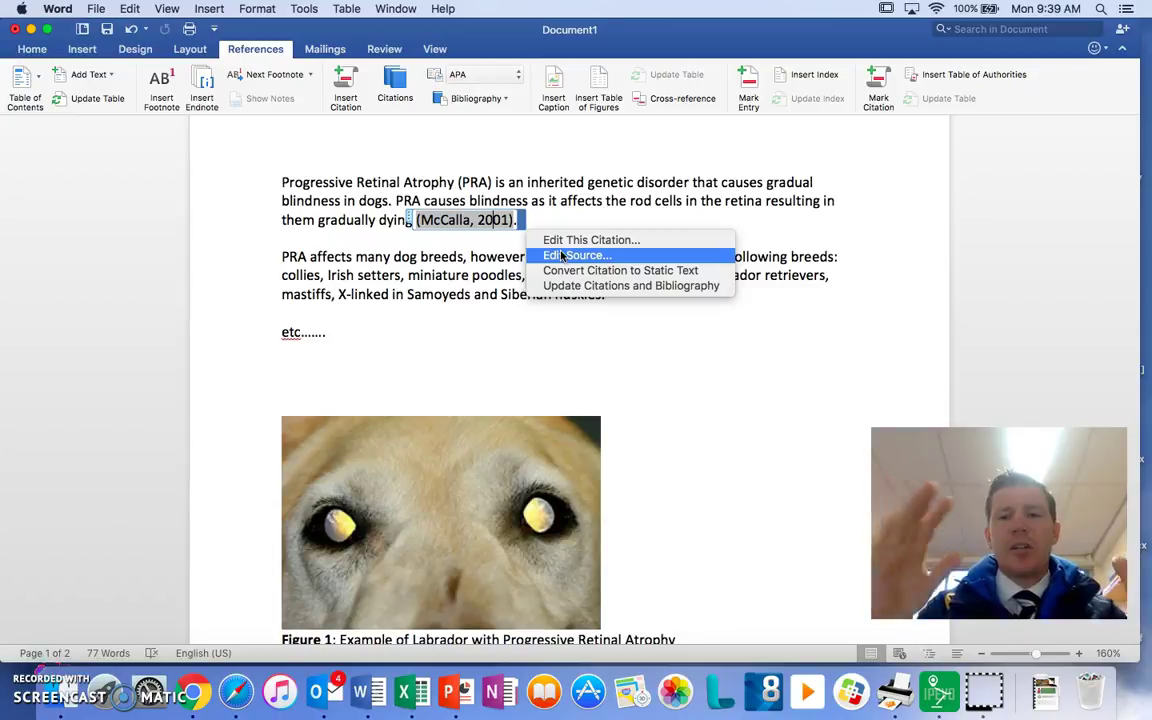
{"action": "left_click", "coordinate": [571, 245]}
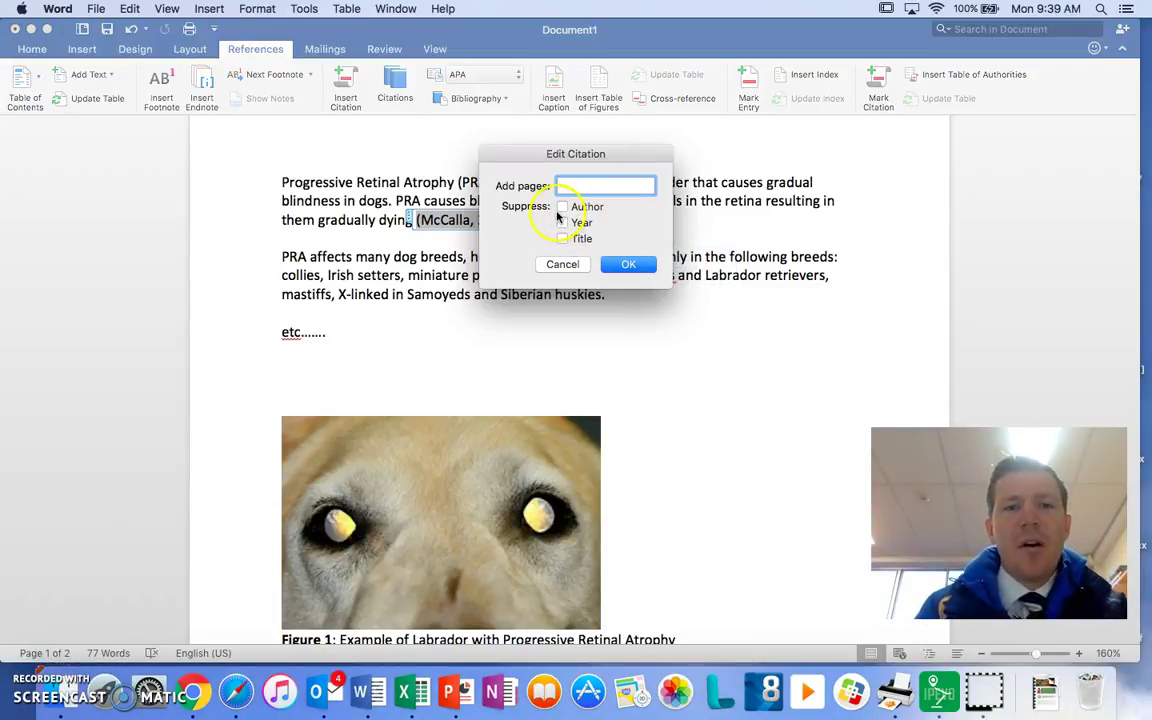
{"action": "left_click_drag", "start_coordinate": [596, 157], "coordinate": [679, 150]}
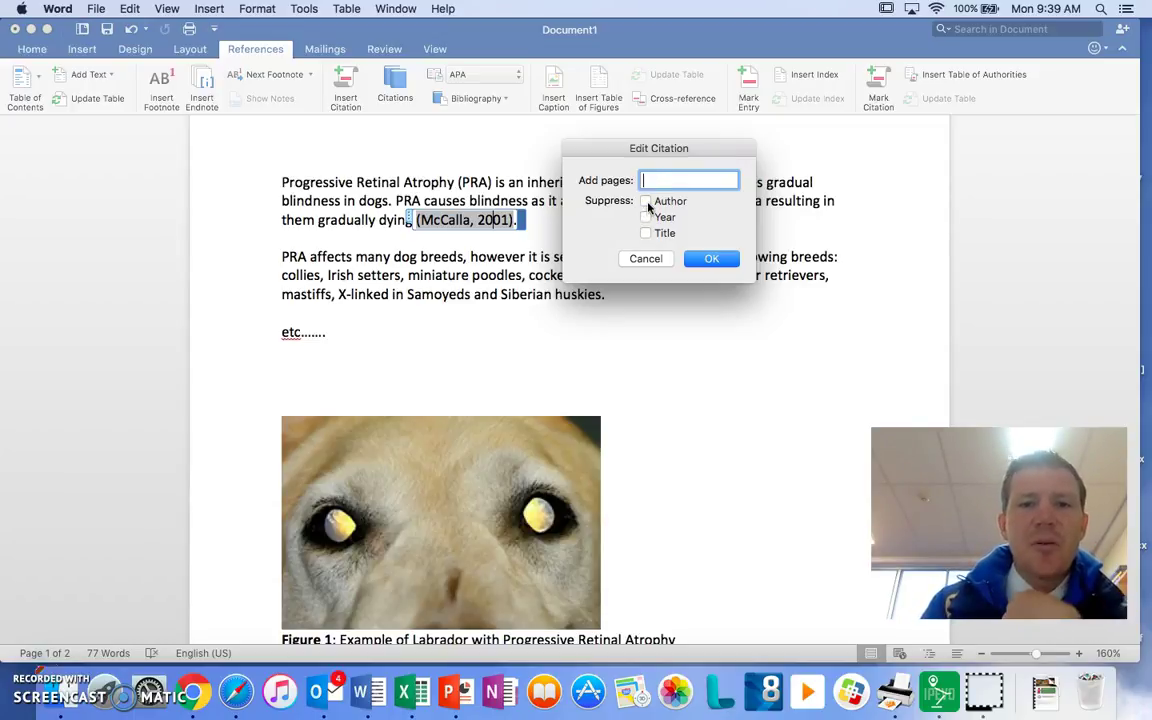
{"action": "left_click", "coordinate": [707, 261]}
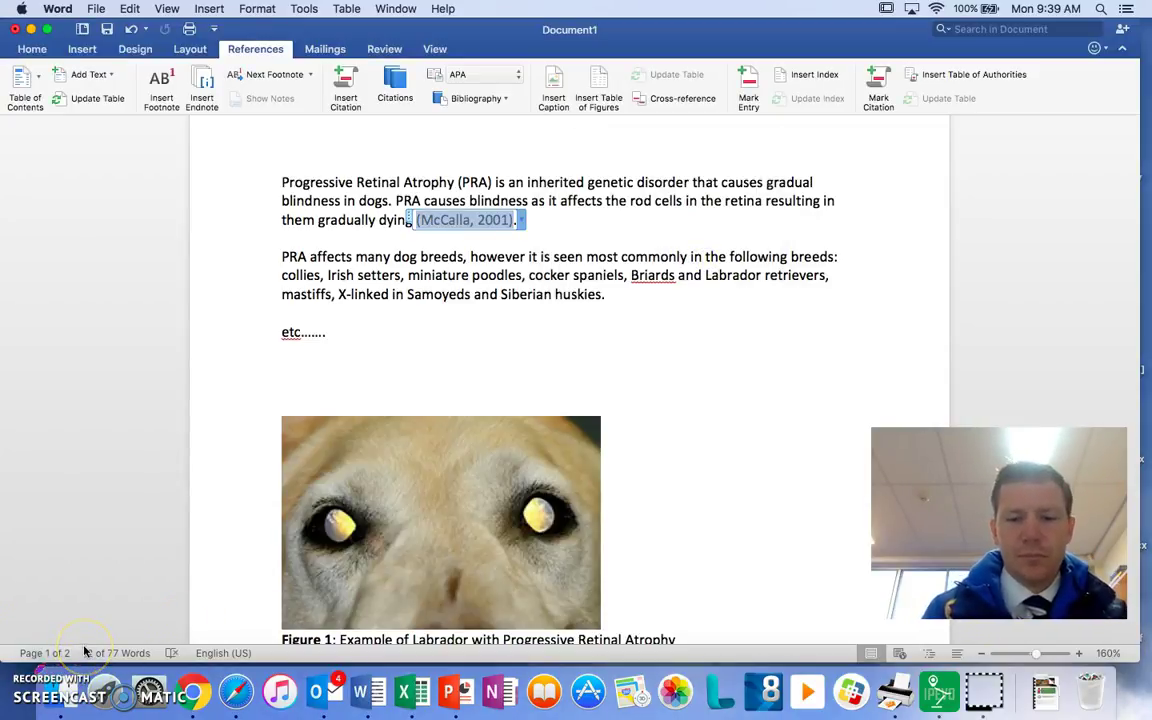
{"action": "key", "text": "super+p"}
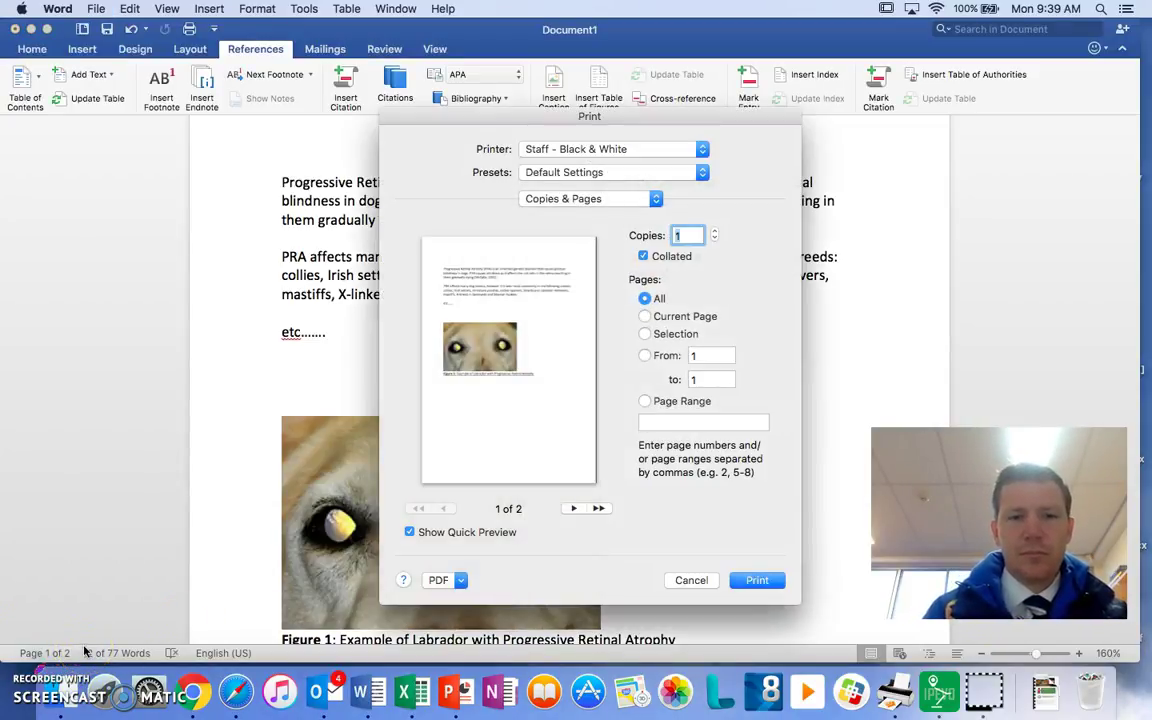
{"action": "left_click", "coordinate": [690, 580]}
{"action": "scroll", "coordinate": [450, 500], "scroll_direction": "down", "scroll_amount": 3}
{"action": "scroll", "coordinate": [265, 608], "scroll_direction": "up", "scroll_amount": 1}
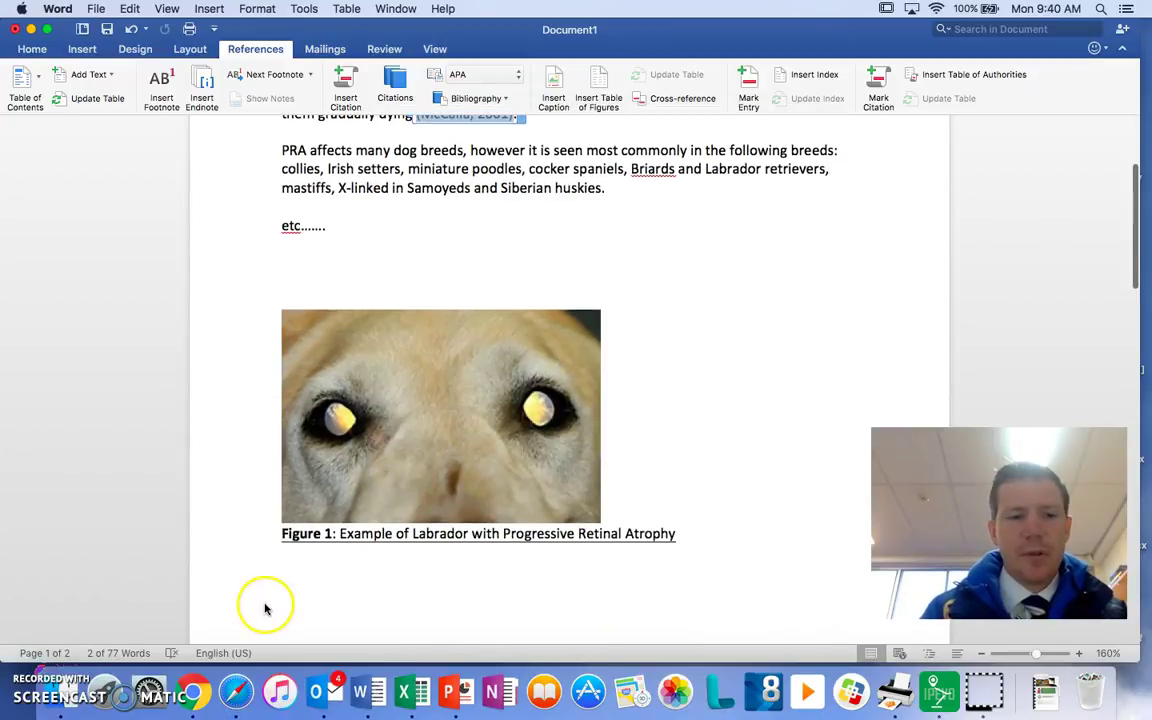
{"action": "scroll", "coordinate": [600, 300], "scroll_direction": "up", "scroll_amount": 1}
{"action": "left_click", "coordinate": [607, 236]}
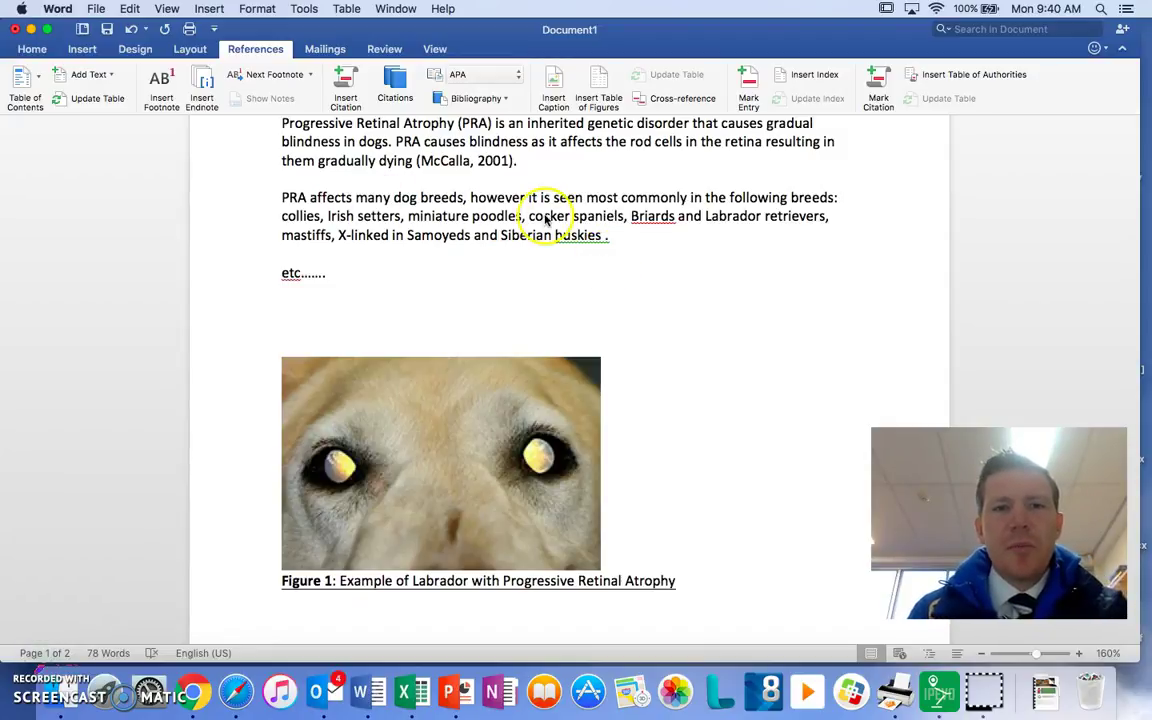
Glance at the petMD article, then start a new citation source in Word
{"action": "key", "text": "super+Tab"}
{"action": "scroll", "coordinate": [600, 185], "scroll_direction": "up", "scroll_amount": 10}
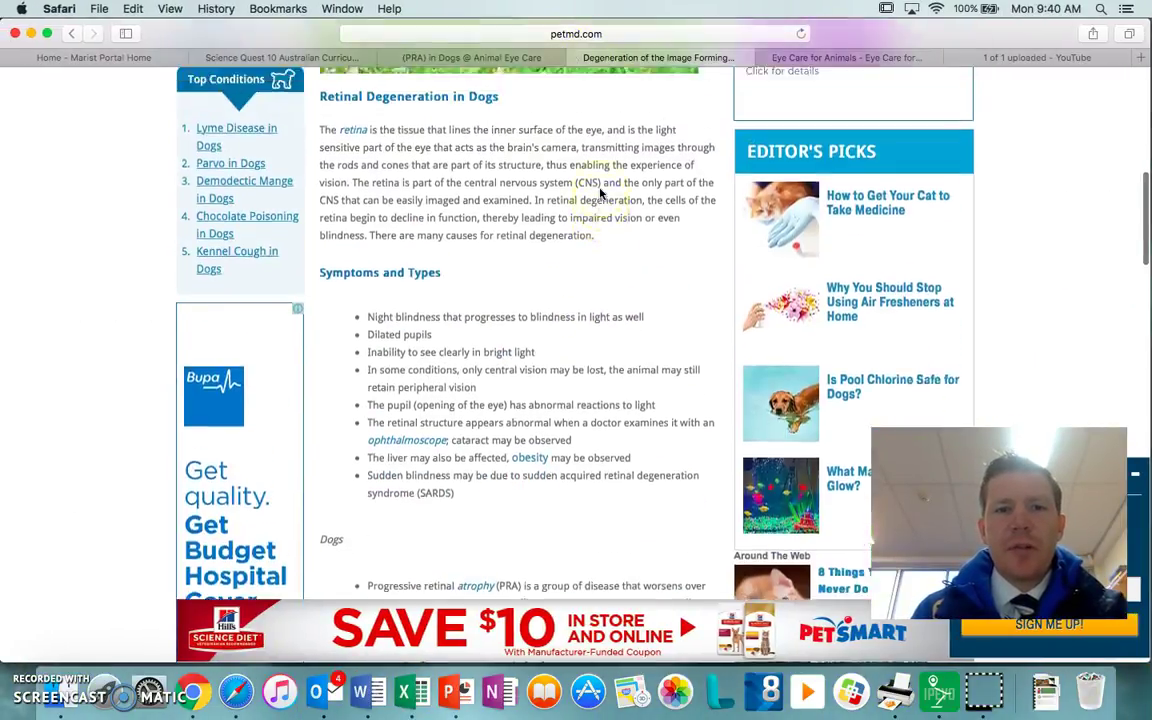
{"action": "scroll", "coordinate": [600, 193], "scroll_direction": "down", "scroll_amount": 5}
{"action": "key", "text": "super+Tab"}
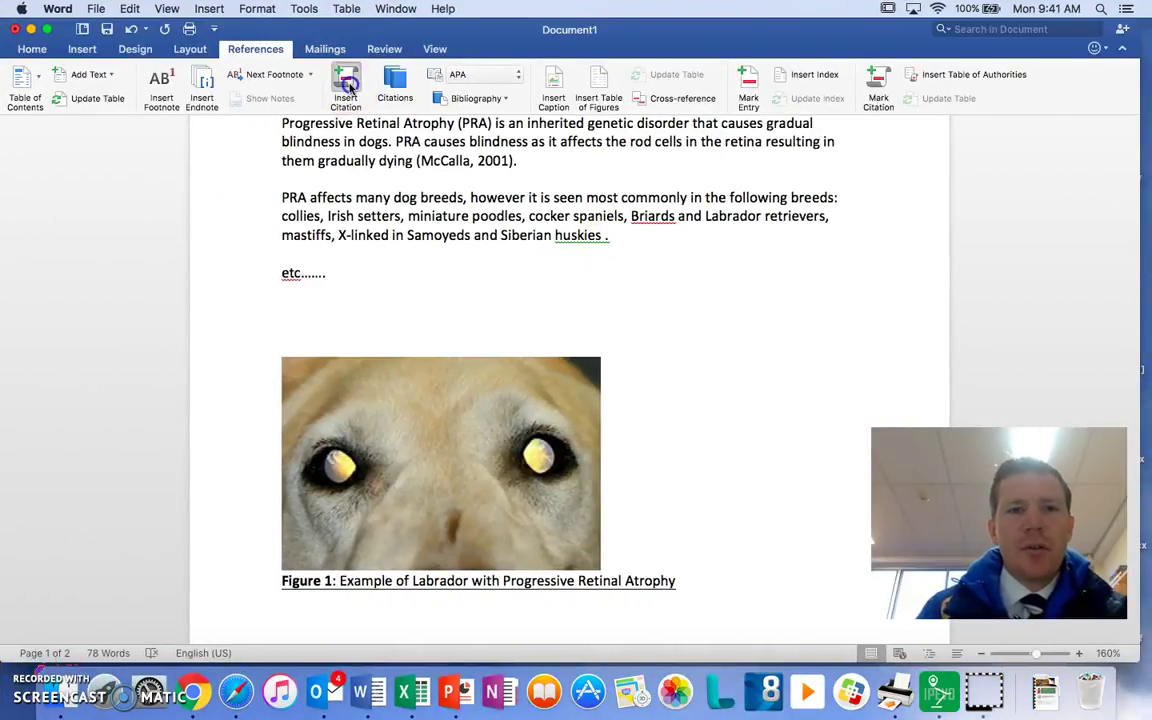
{"action": "left_click", "coordinate": [347, 88]}
Scroll through the petMD article 'Degeneration of the Image Forming Part of the Eye in Dogs'
{"action": "key", "text": "super+Tab"}
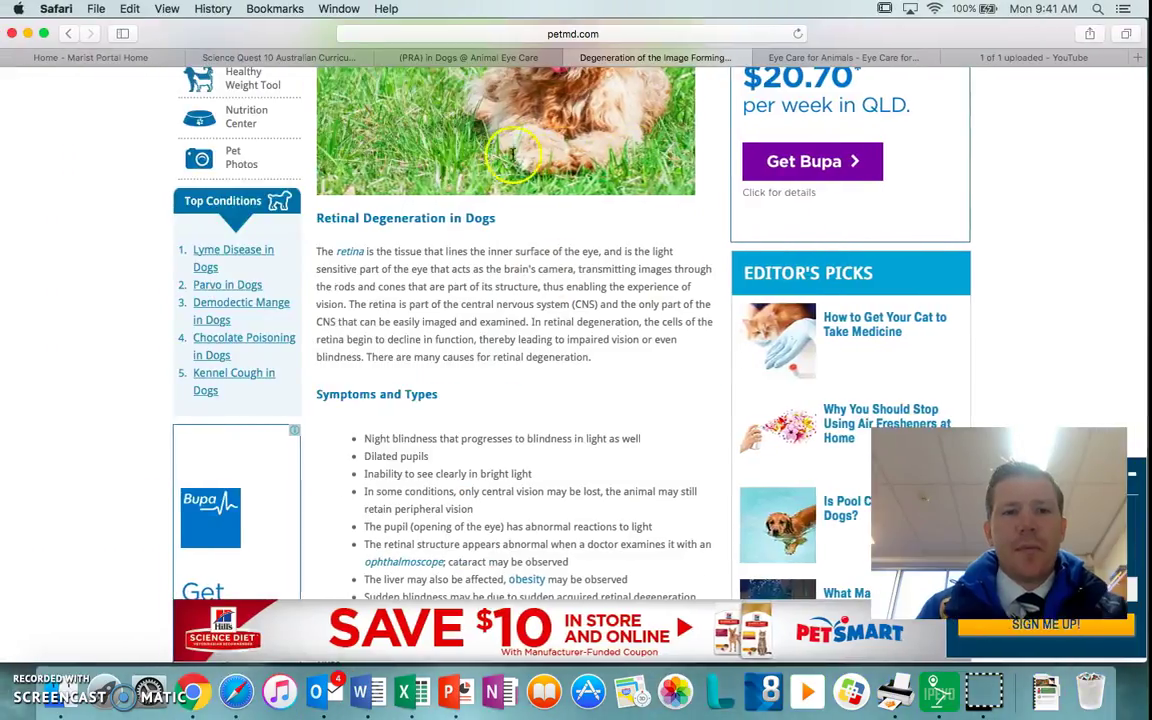
{"action": "scroll", "coordinate": [549, 273], "scroll_direction": "down", "scroll_amount": 15}
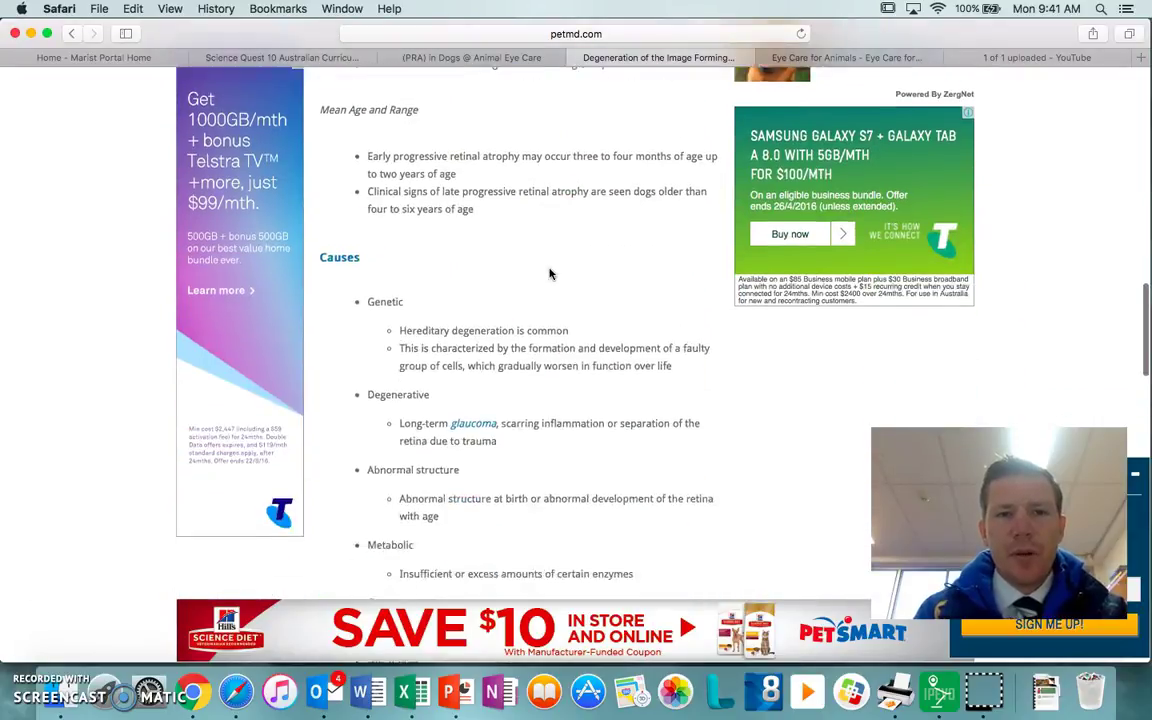
{"action": "scroll", "coordinate": [549, 273], "scroll_direction": "up", "scroll_amount": 5}
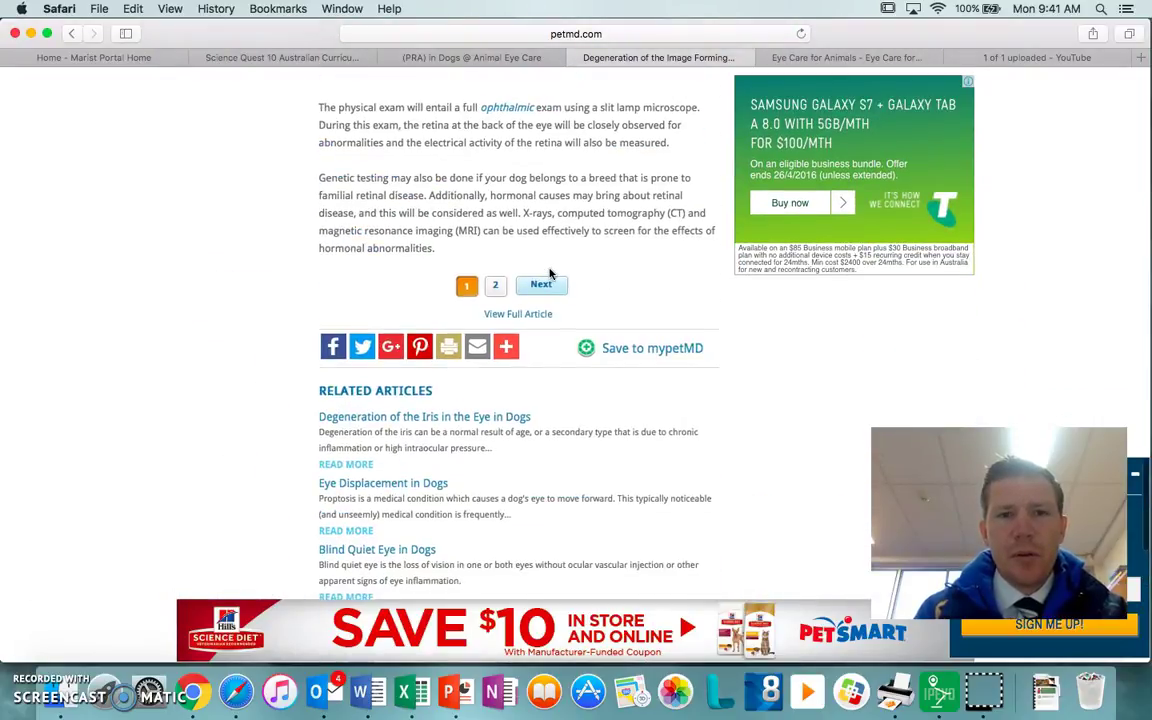
{"action": "left_click", "coordinate": [490, 274]}
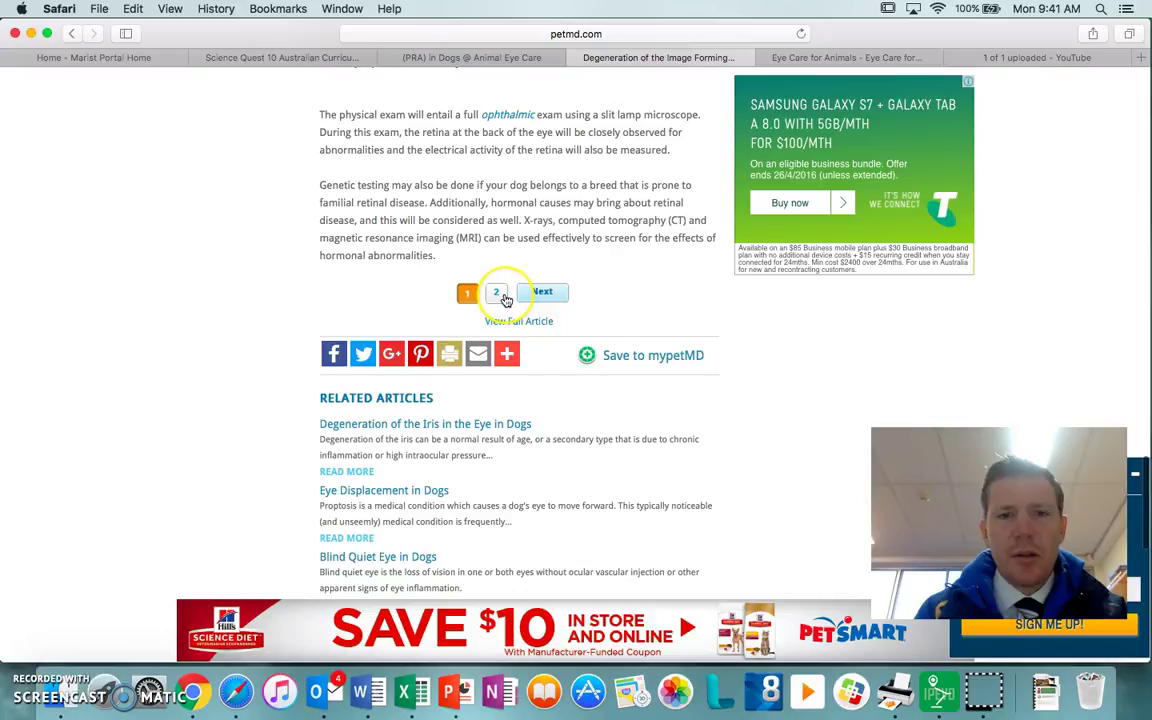
{"action": "scroll", "coordinate": [506, 300], "scroll_direction": "down", "scroll_amount": 7}
{"action": "scroll", "coordinate": [506, 300], "scroll_direction": "up", "scroll_amount": 12}
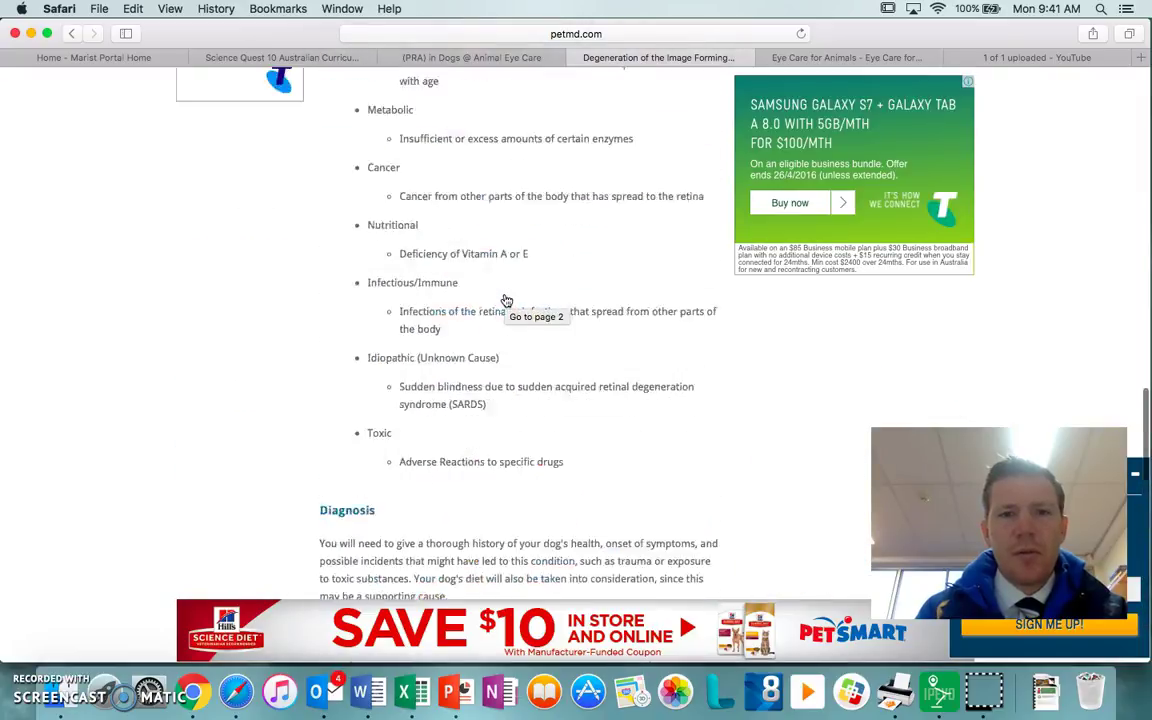
{"action": "scroll", "coordinate": [506, 300], "scroll_direction": "up", "scroll_amount": 15}
{"action": "scroll", "coordinate": [506, 300], "scroll_direction": "down", "scroll_amount": 15}
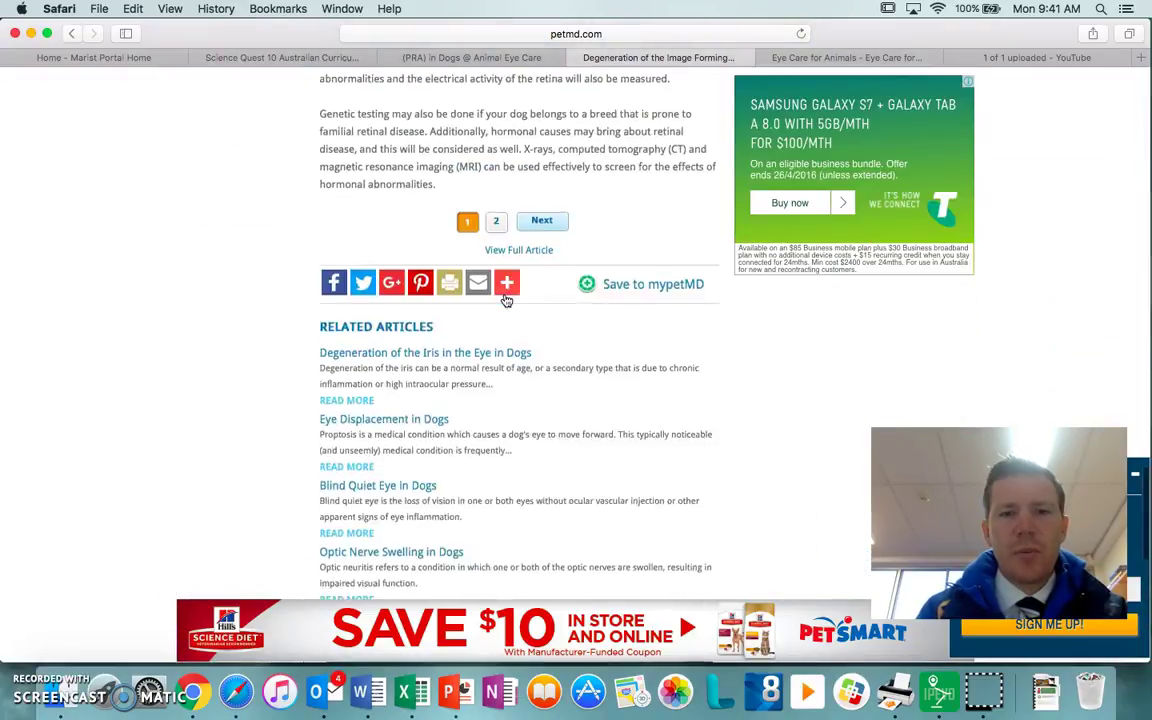
{"action": "scroll", "coordinate": [506, 300], "scroll_direction": "down", "scroll_amount": 7}
{"action": "scroll", "coordinate": [506, 300], "scroll_direction": "up", "scroll_amount": 16}
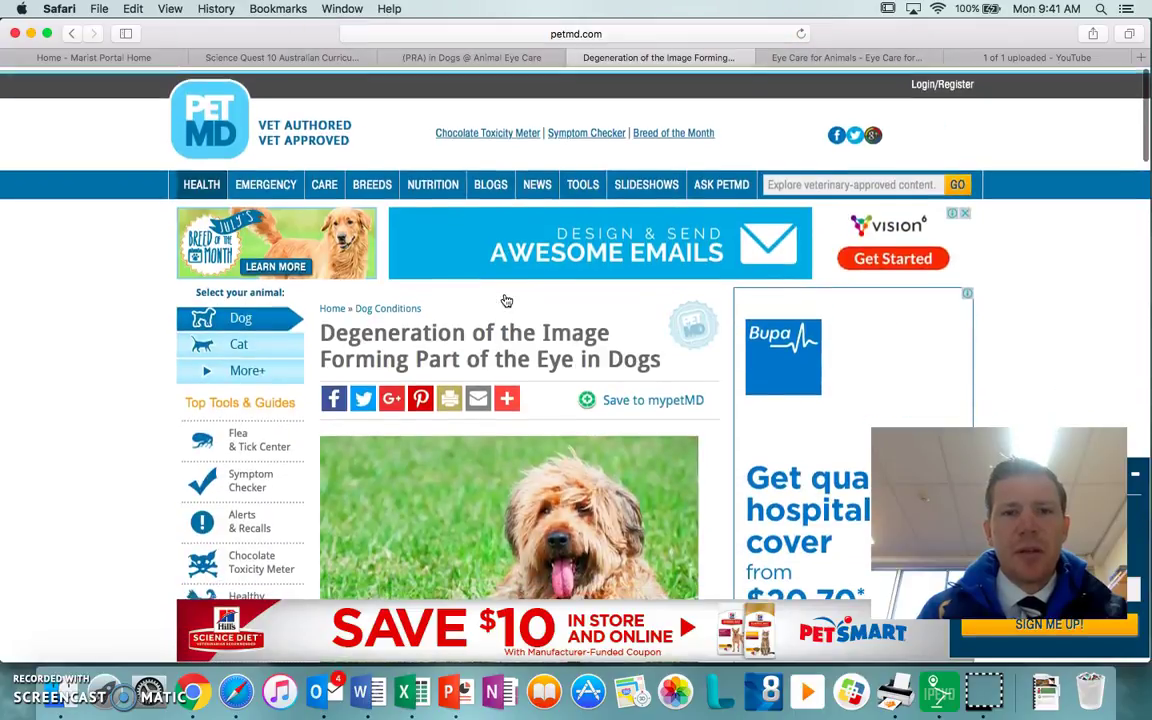
Set the new source's author as the organization PetMD
{"action": "left_click", "coordinate": [413, 248]}
{"action": "key", "text": "ctrl+Right"}
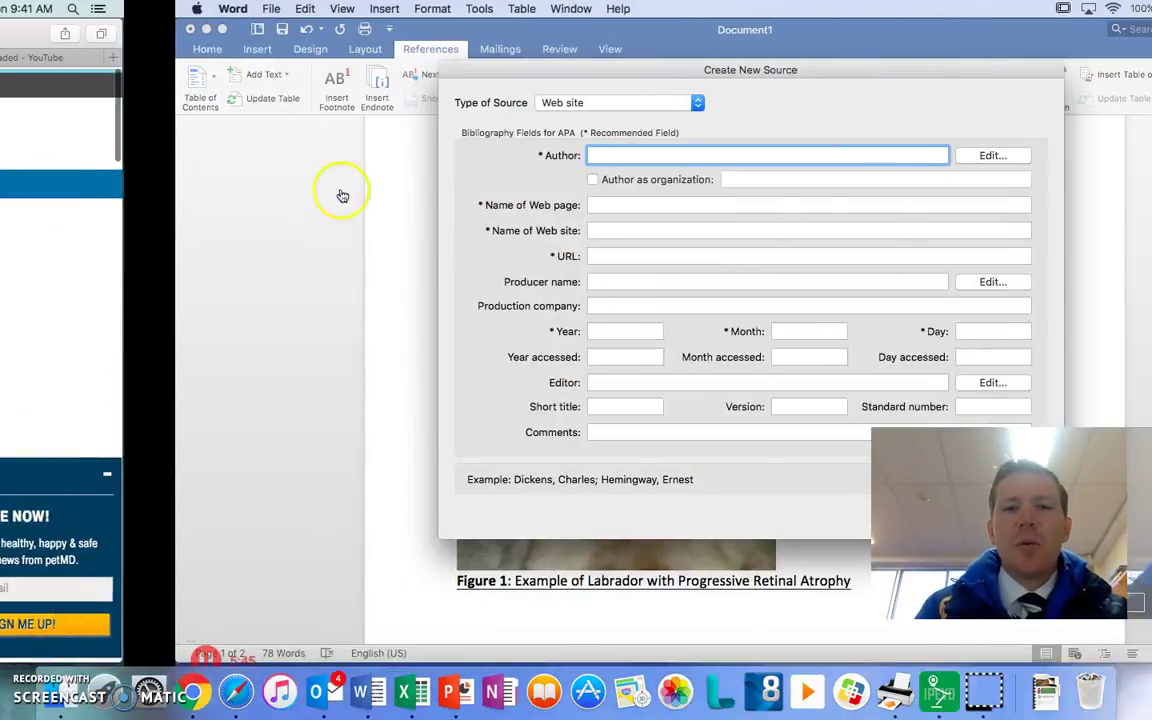
{"action": "left_click", "coordinate": [418, 180]}
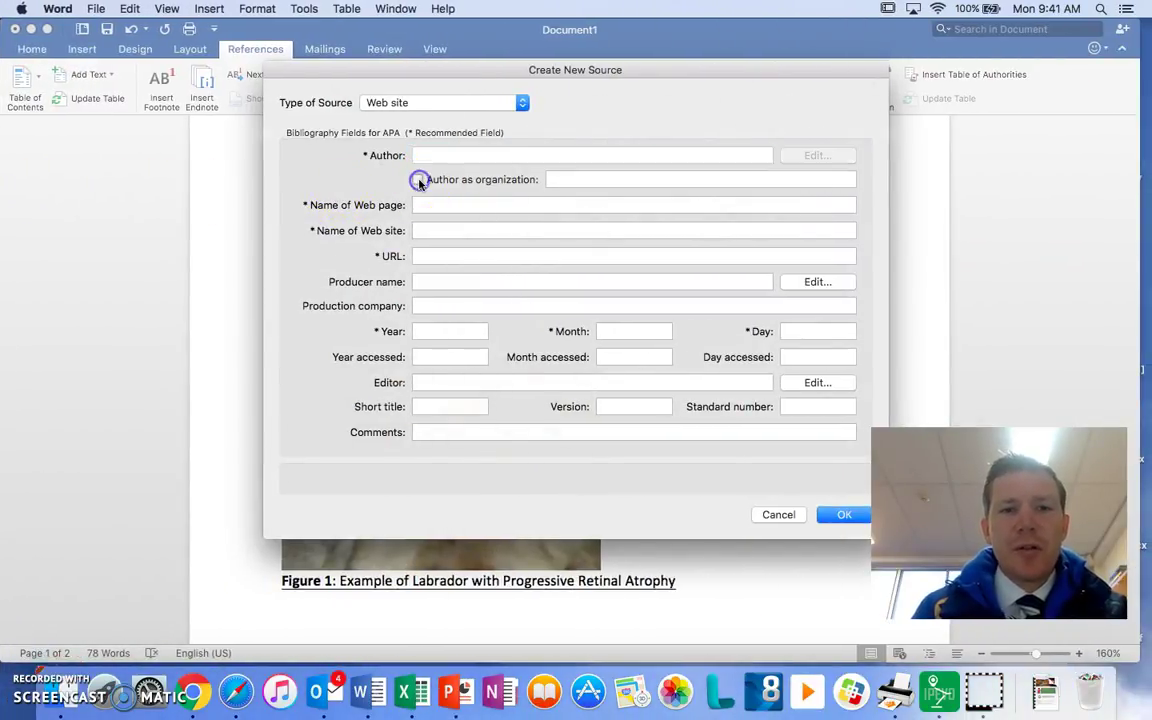
{"action": "left_click", "coordinate": [556, 180]}
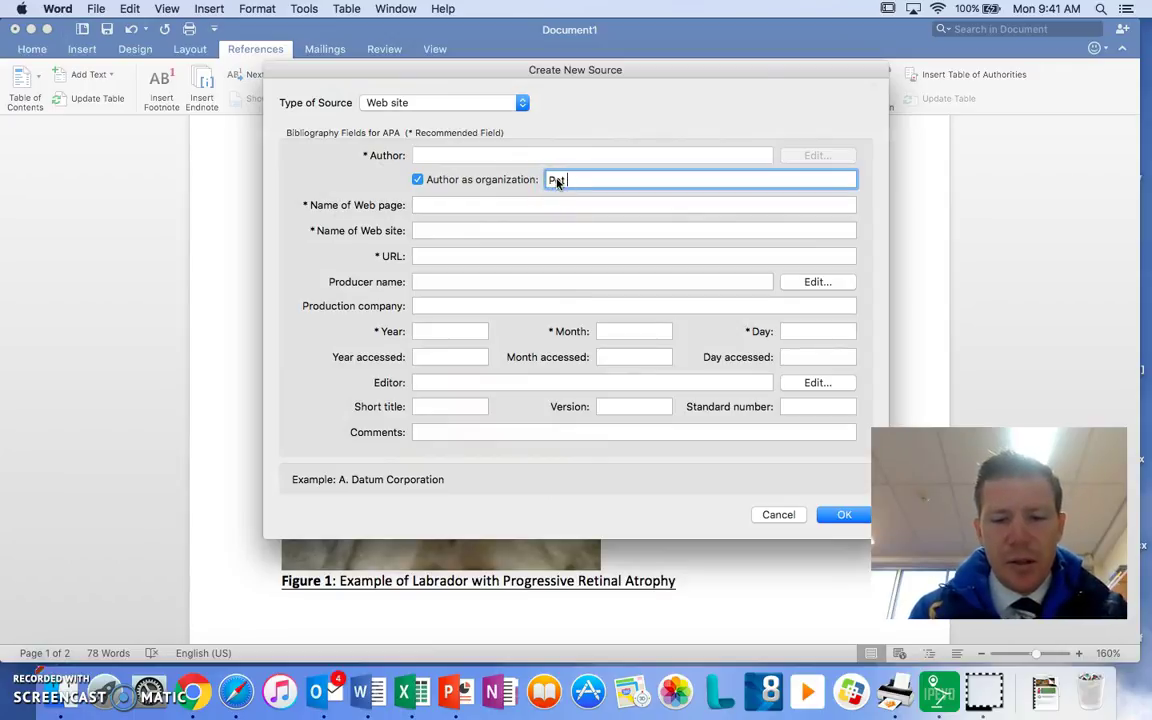
{"action": "left_click", "coordinate": [510, 212]}
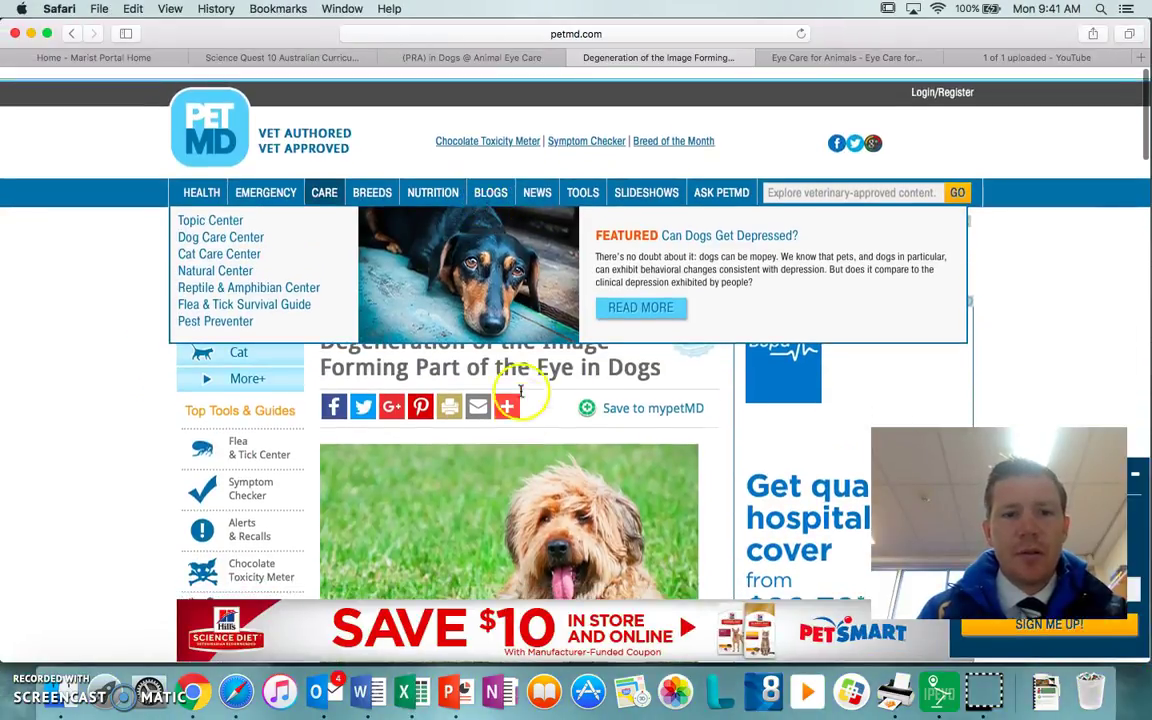
Copy the petMD article heading and paste it as the web page name
{"action": "mouse_move", "coordinate": [518, 409]}
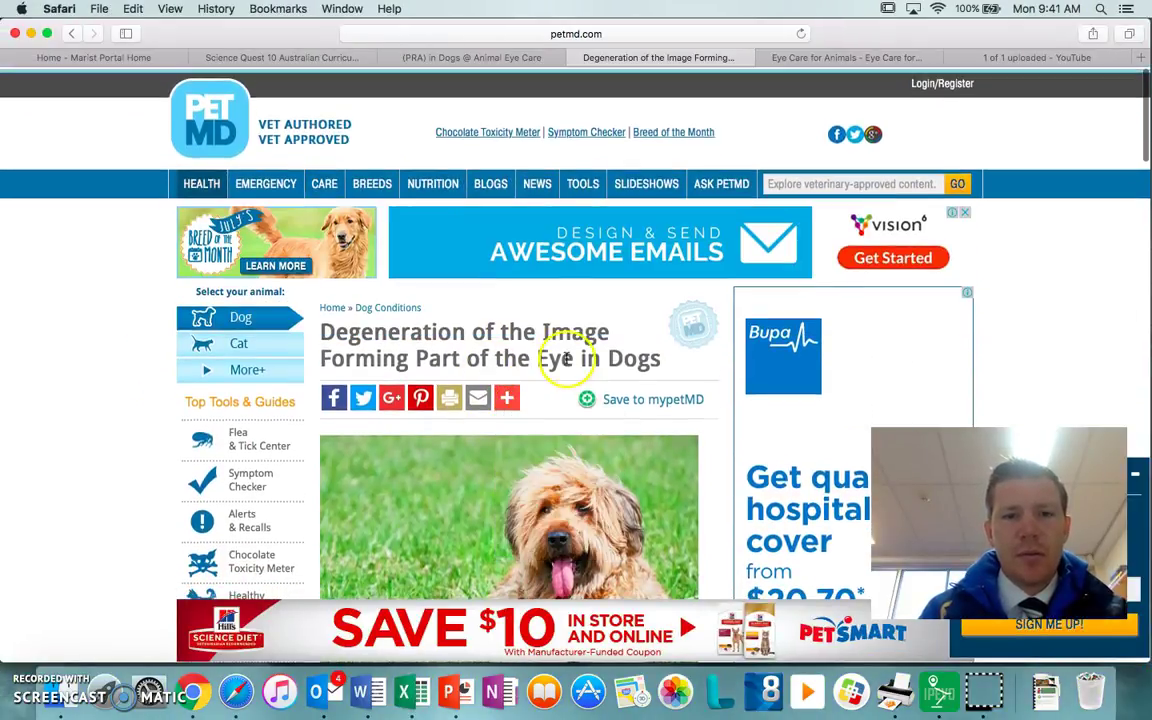
{"action": "left_click_drag", "start_coordinate": [298, 330], "coordinate": [661, 369]}
{"action": "key", "text": "super+c"}
{"action": "key", "text": "ctrl+Right"}
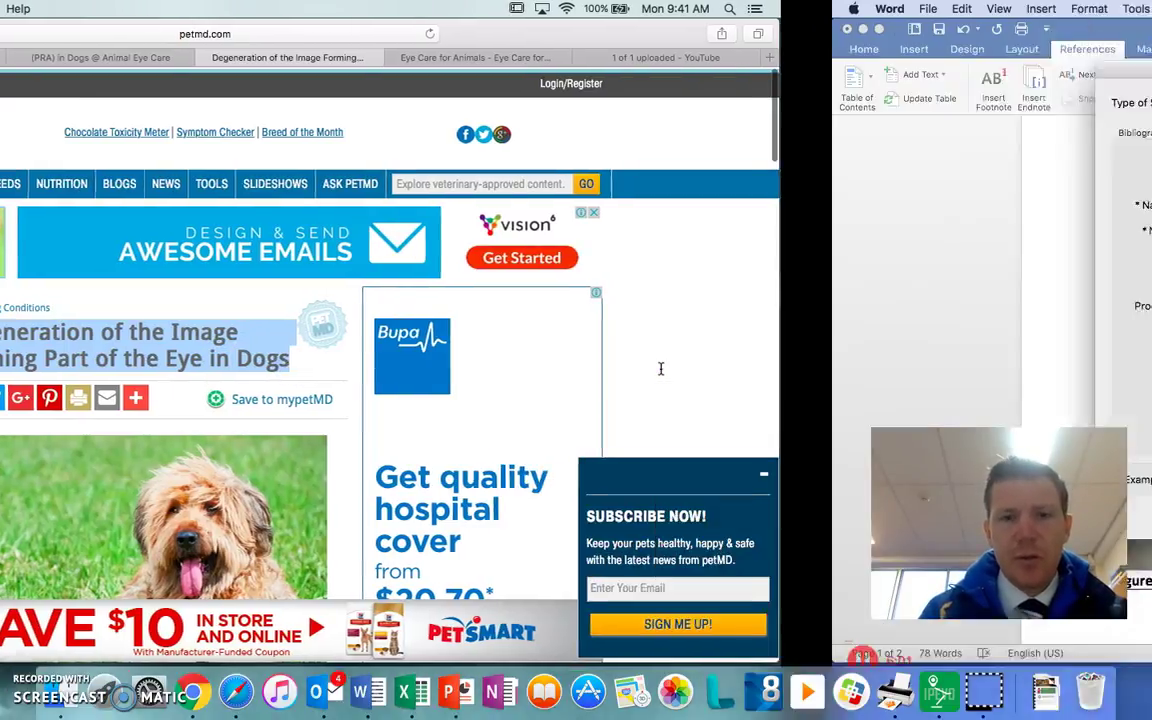
{"action": "left_click", "coordinate": [471, 206]}
{"action": "key", "text": "super+v"}
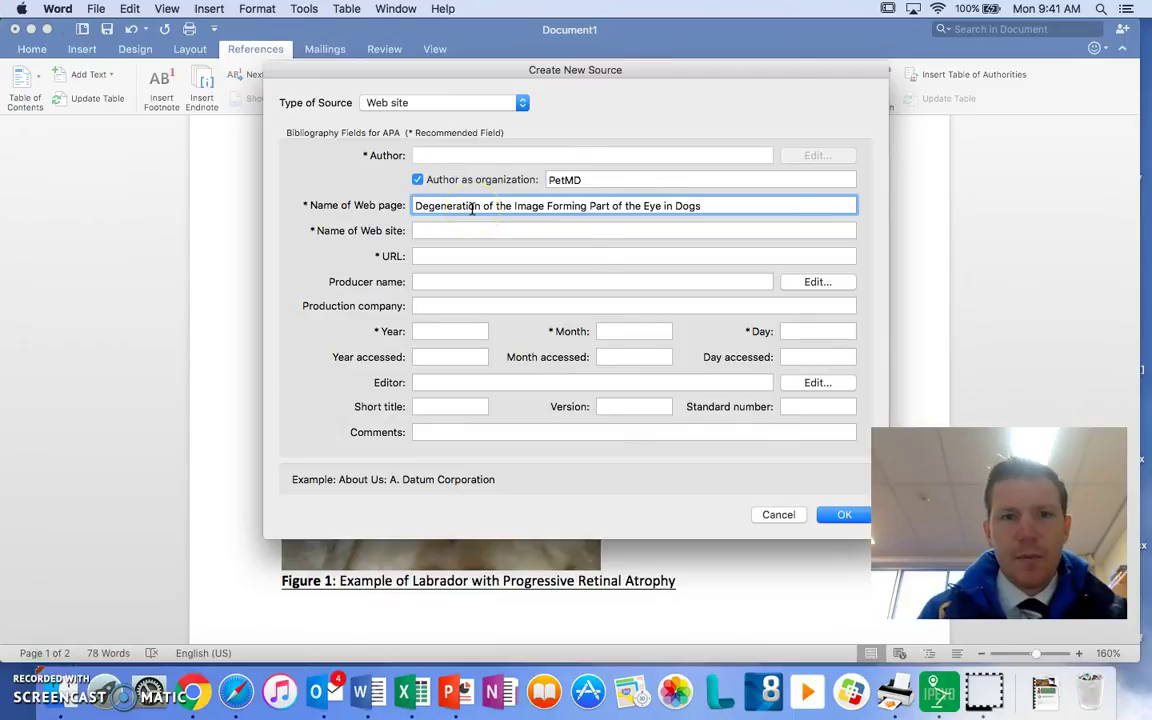
Enter Pet MD as the source's web site name
{"action": "key", "text": "ctrl+Left"}
{"action": "mouse_move", "coordinate": [457, 188]}
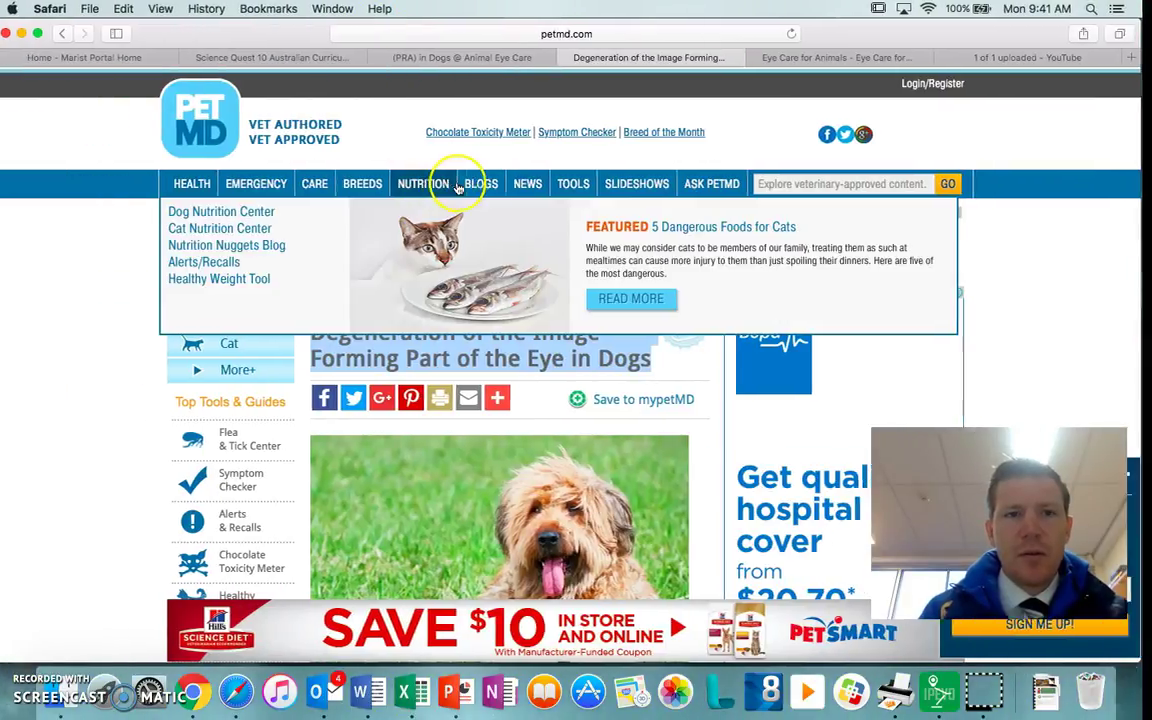
{"action": "key", "text": "ctrl+Right"}
{"action": "left_click", "coordinate": [517, 230]}
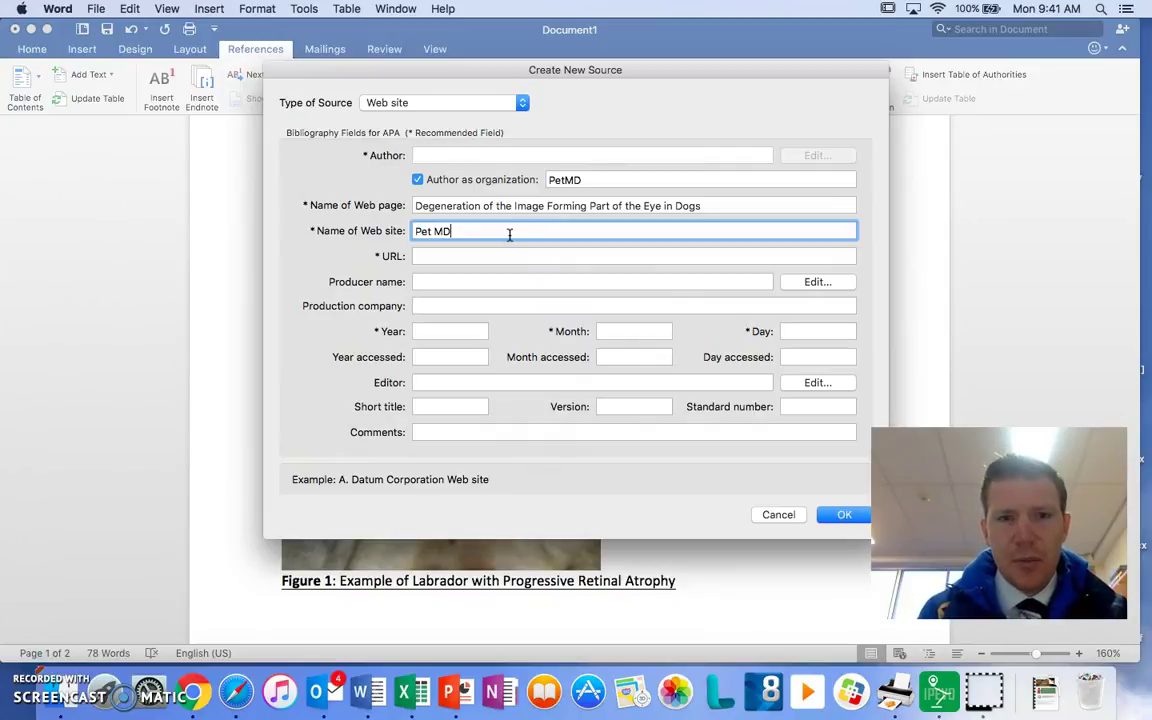
Copy the petMD article's web address from Safari into the source's URL field
{"action": "key", "text": "ctrl+Left"}
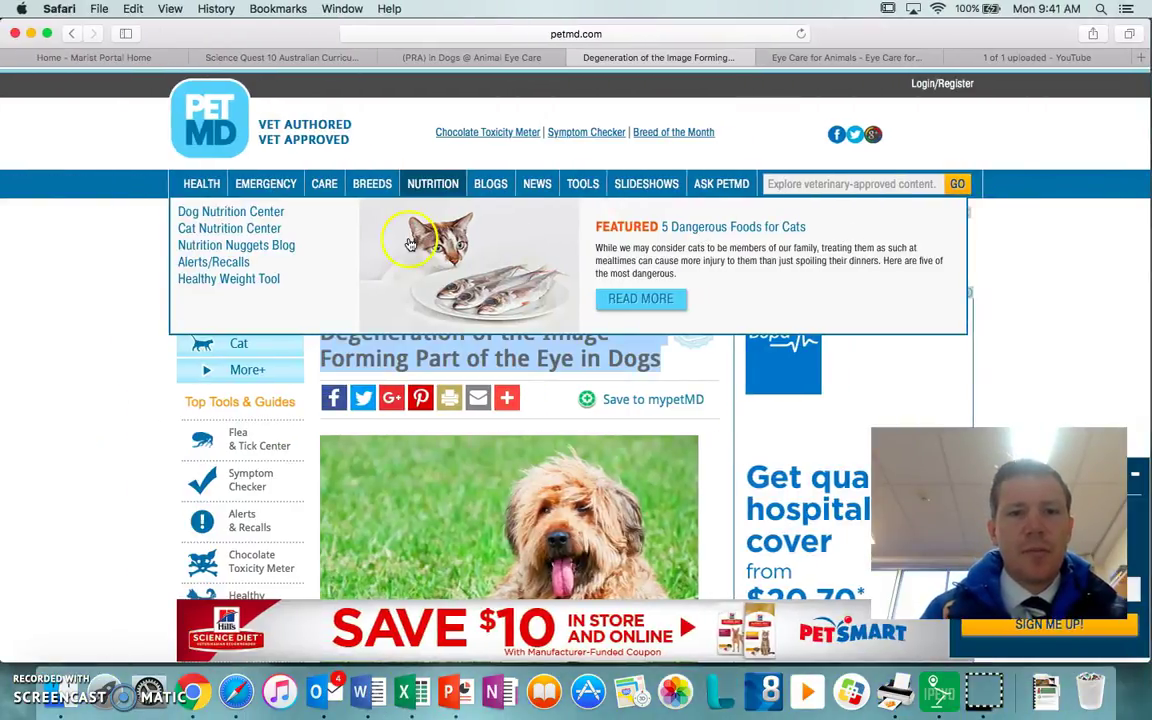
{"action": "left_click", "coordinate": [502, 41]}
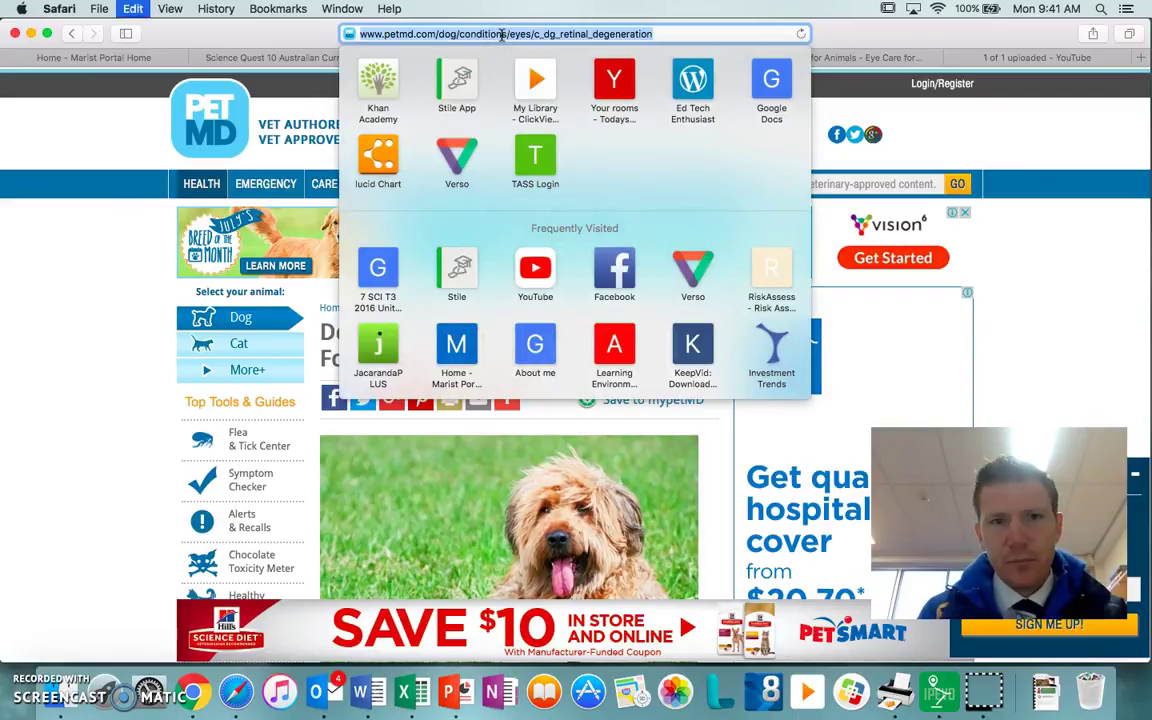
{"action": "key", "text": "ctrl+Right"}
{"action": "left_click", "coordinate": [493, 257]}
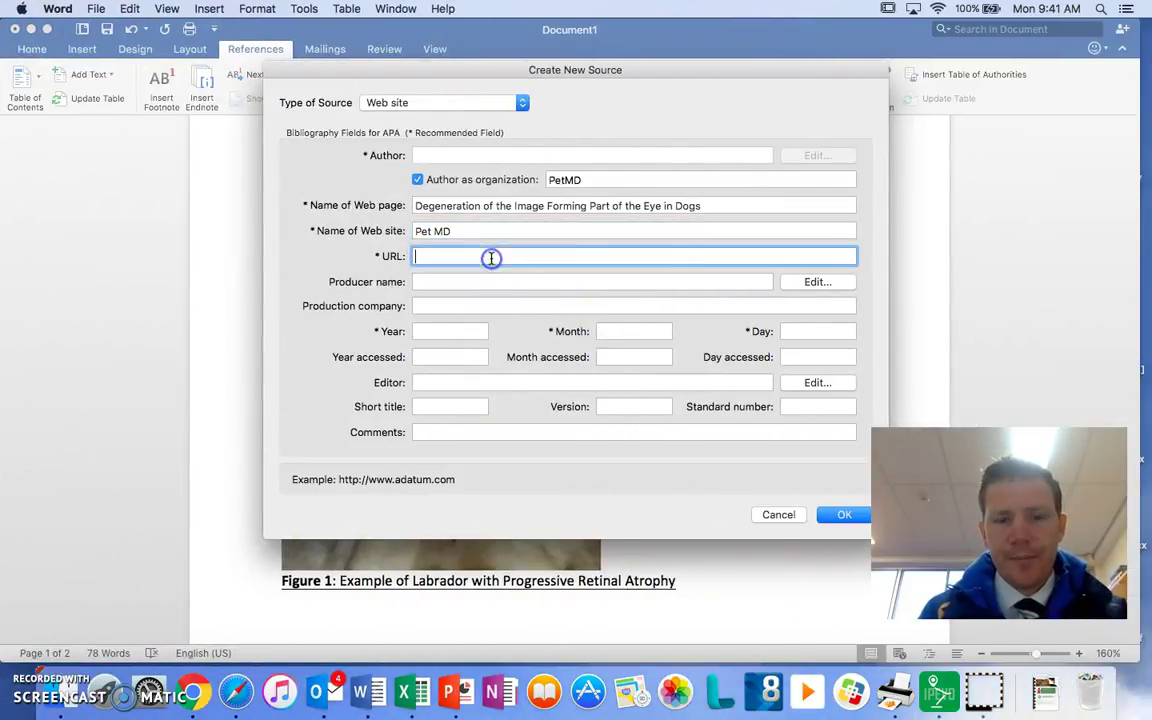
{"action": "key", "text": "super+v"}
{"action": "key", "text": "ctrl+Left"}
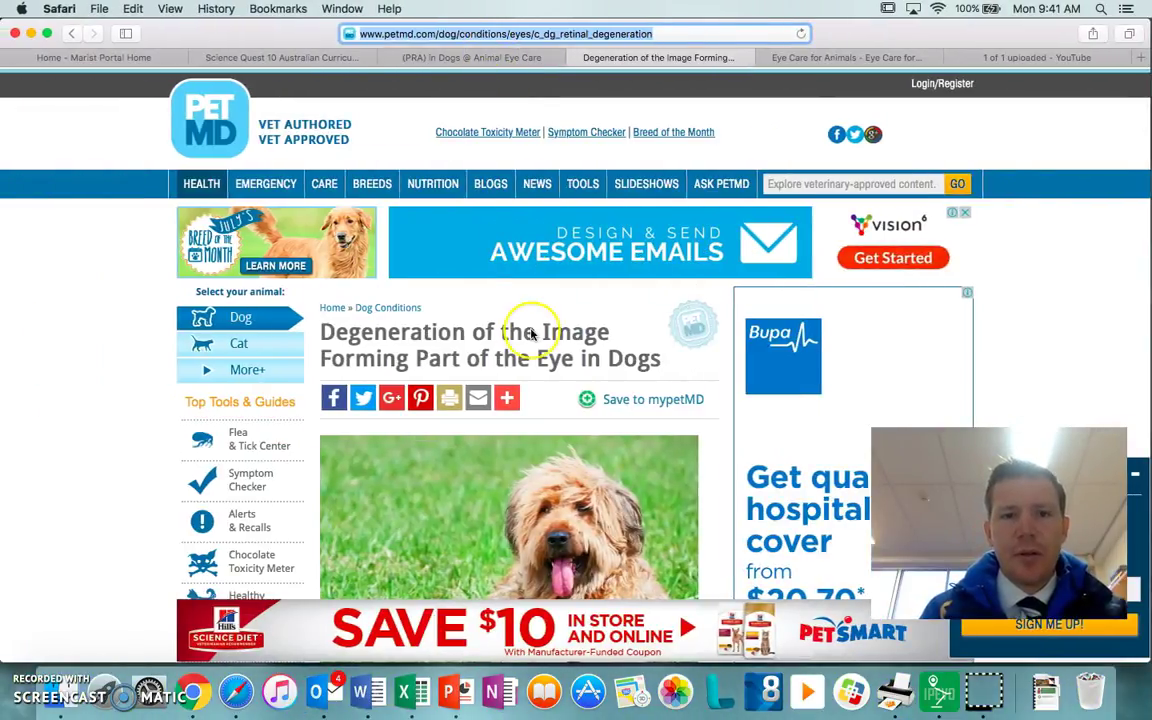
Reload the PetMD article page and dismiss the PetSmart advertising banner
{"action": "scroll", "coordinate": [514, 334], "scroll_direction": "down", "scroll_amount": 5}
{"action": "scroll", "coordinate": [530, 335], "scroll_direction": "up", "scroll_amount": 5}
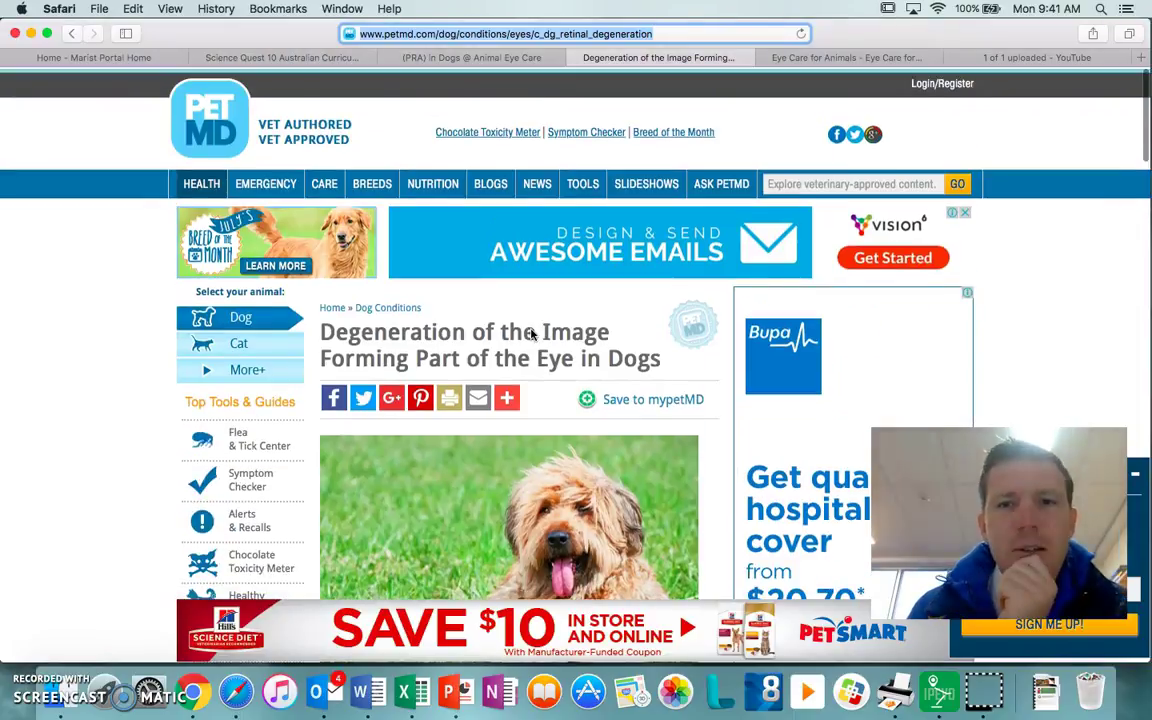
{"action": "scroll", "coordinate": [530, 334], "scroll_direction": "down", "scroll_amount": 10}
{"action": "scroll", "coordinate": [532, 334], "scroll_direction": "down", "scroll_amount": 15}
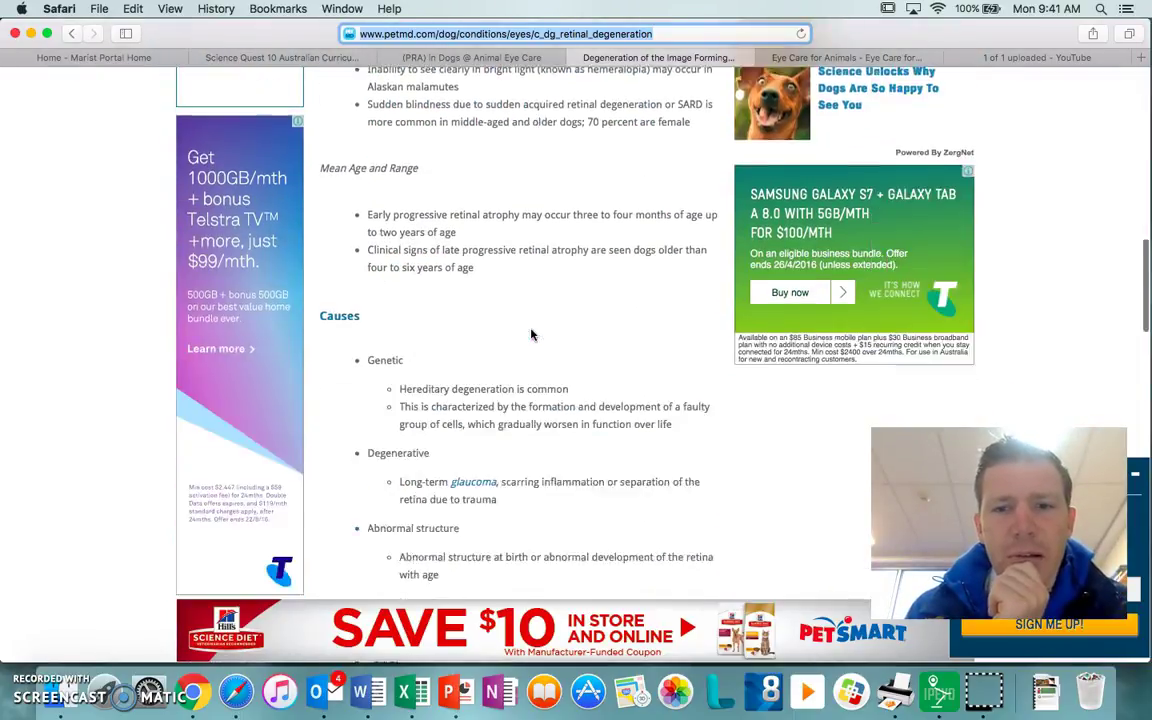
{"action": "scroll", "coordinate": [532, 334], "scroll_direction": "down", "scroll_amount": 4}
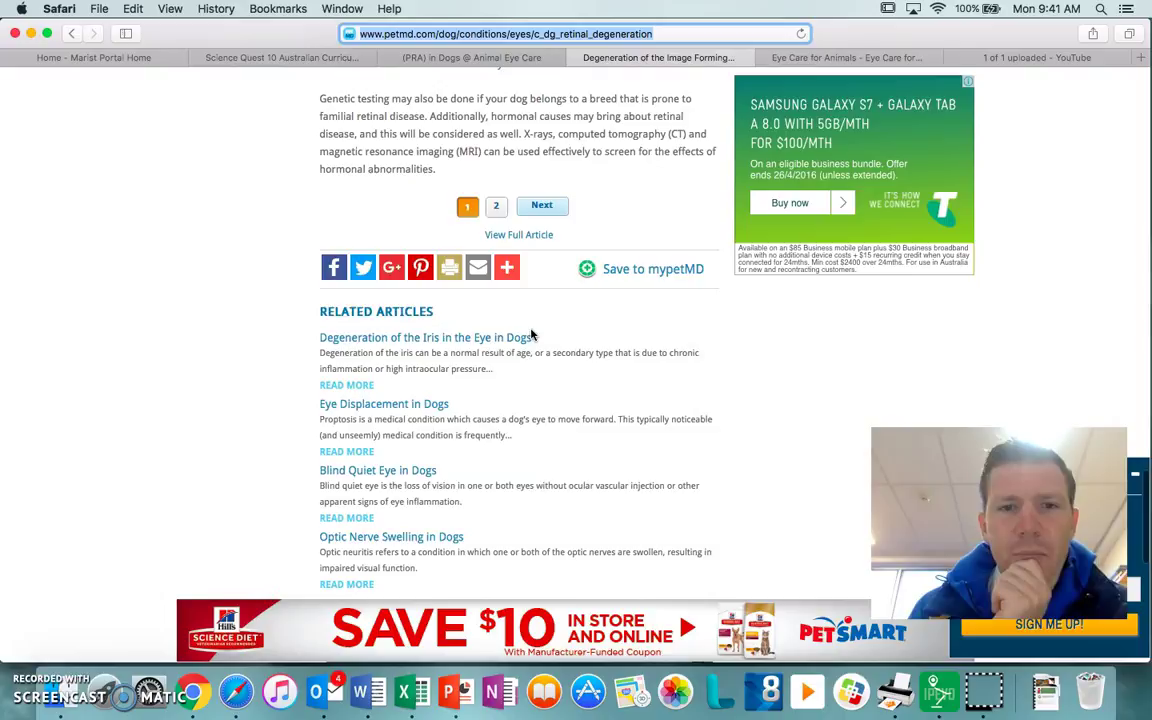
{"action": "scroll", "coordinate": [532, 334], "scroll_direction": "down", "scroll_amount": 15}
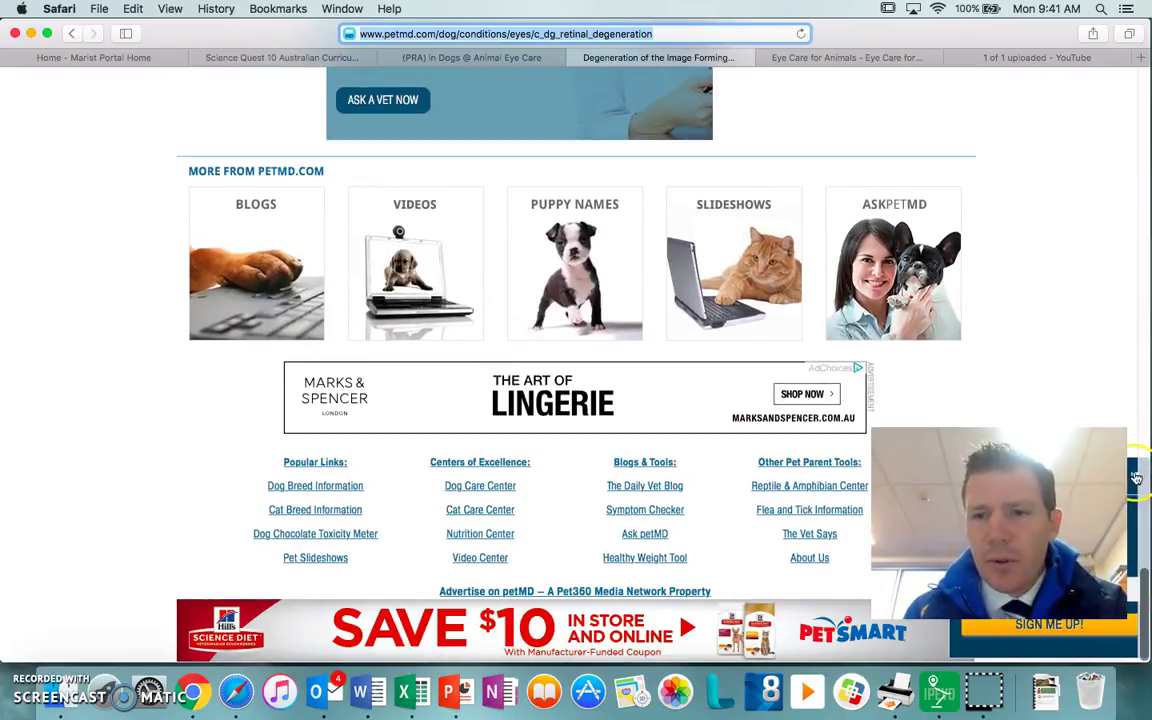
{"action": "key", "text": "Return"}
{"action": "left_click", "coordinate": [965, 608]}
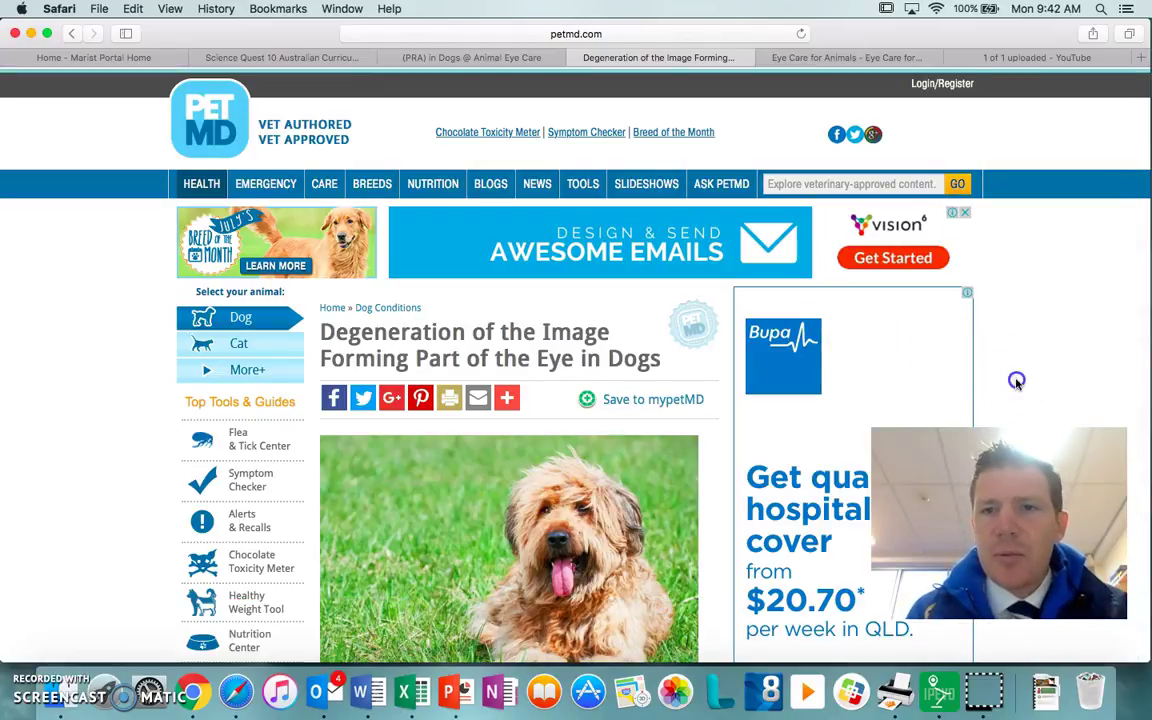
Scroll to the PetMD footer to read the 1999-2016 copyright, then return to Word
{"action": "scroll", "coordinate": [1016, 381], "scroll_direction": "down", "scroll_amount": 5}
{"action": "scroll", "coordinate": [1016, 381], "scroll_direction": "down", "scroll_amount": 15}
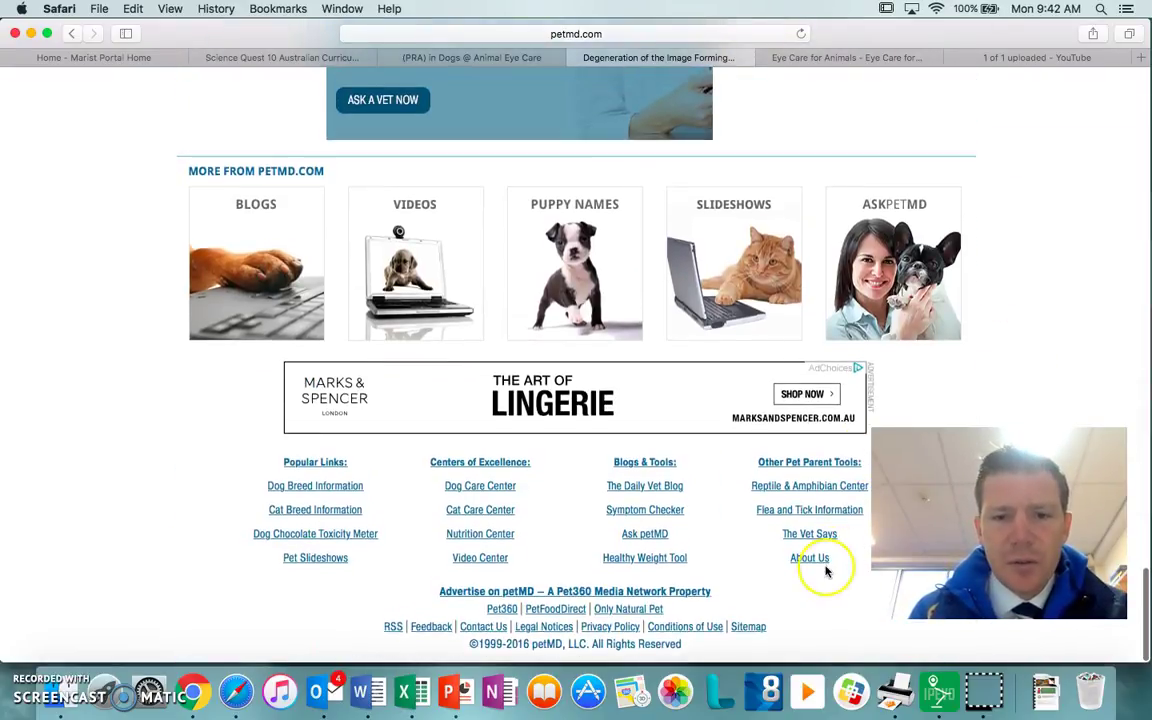
{"action": "scroll", "coordinate": [826, 571], "scroll_direction": "down", "scroll_amount": 1}
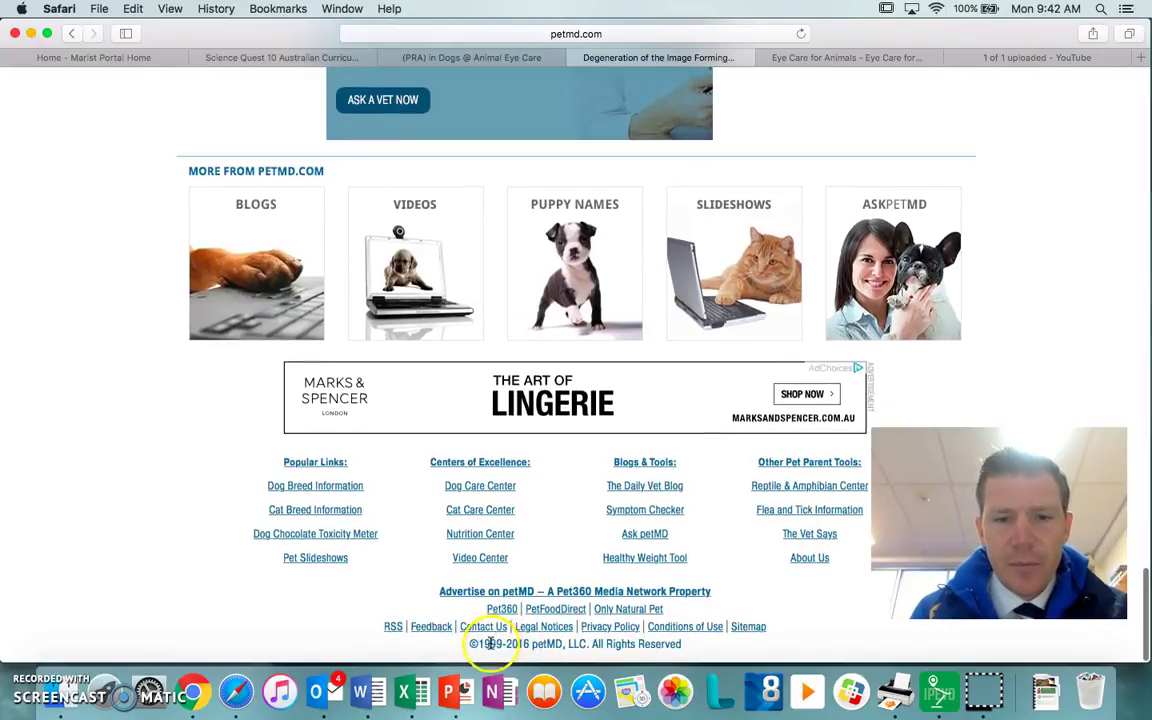
{"action": "key", "text": "ctrl+Right"}
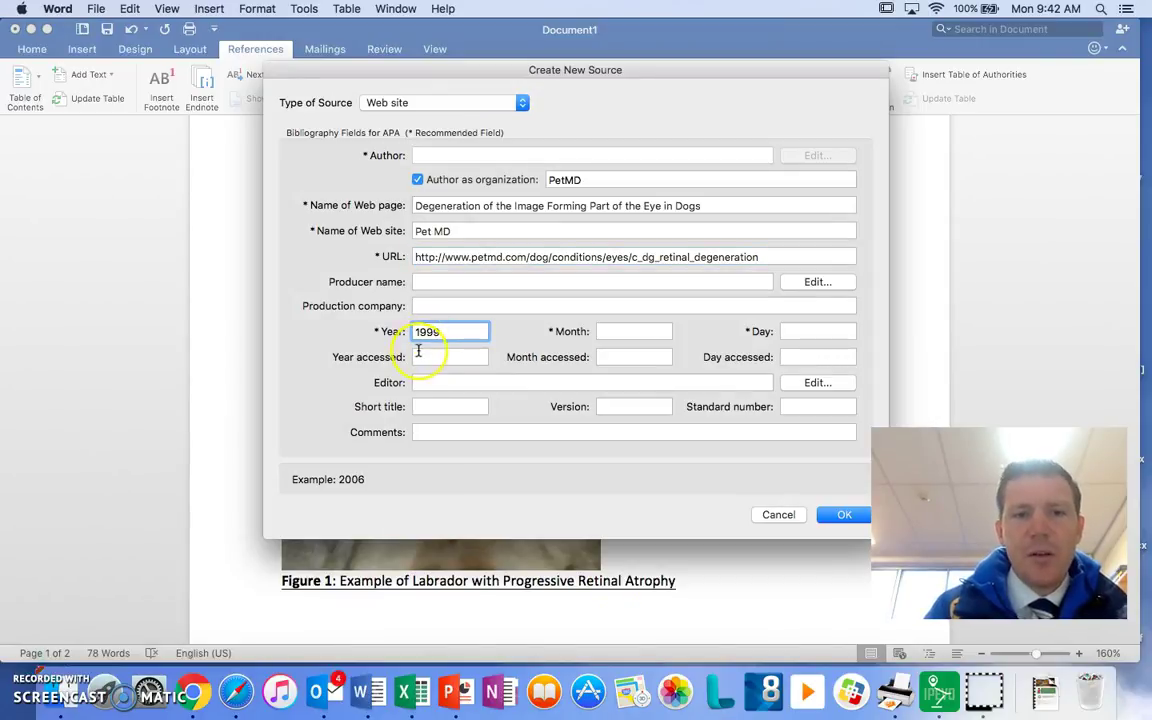
Enter access date 2016, August, 1 and insert the (PetMD, 1999) citation after the breeds list
{"action": "left_click", "coordinate": [418, 353]}
{"action": "left_click", "coordinate": [653, 358]}
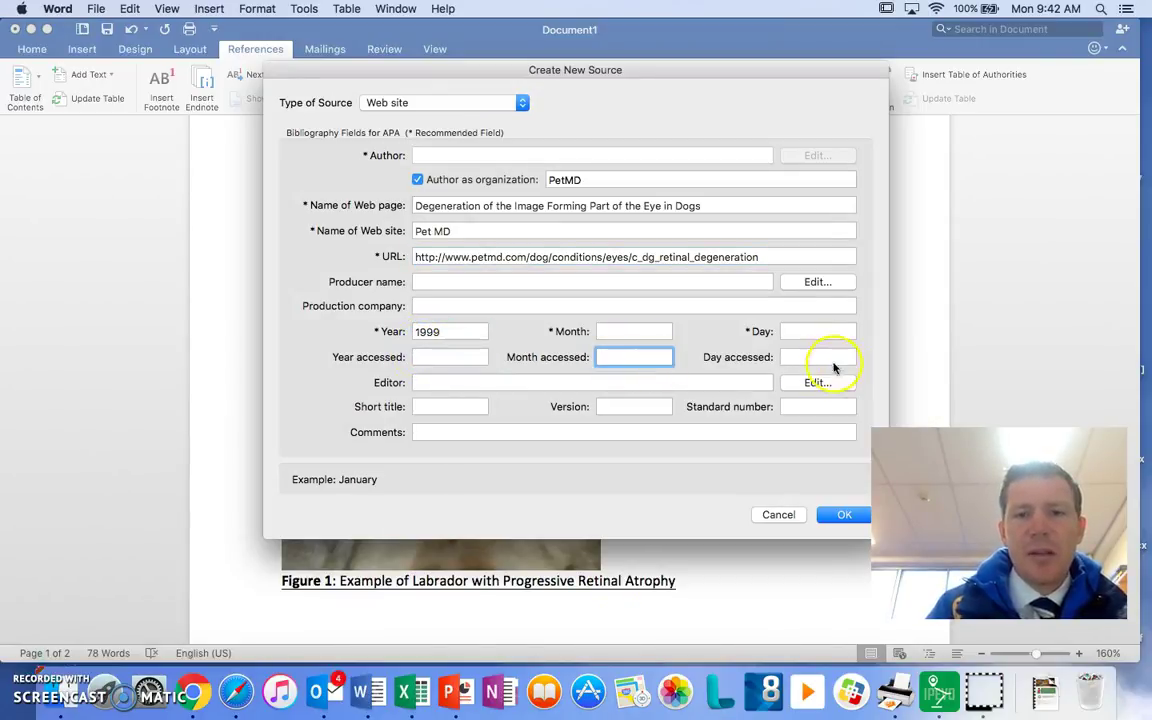
{"action": "left_click", "coordinate": [830, 360]}
{"action": "left_click", "coordinate": [418, 358]}
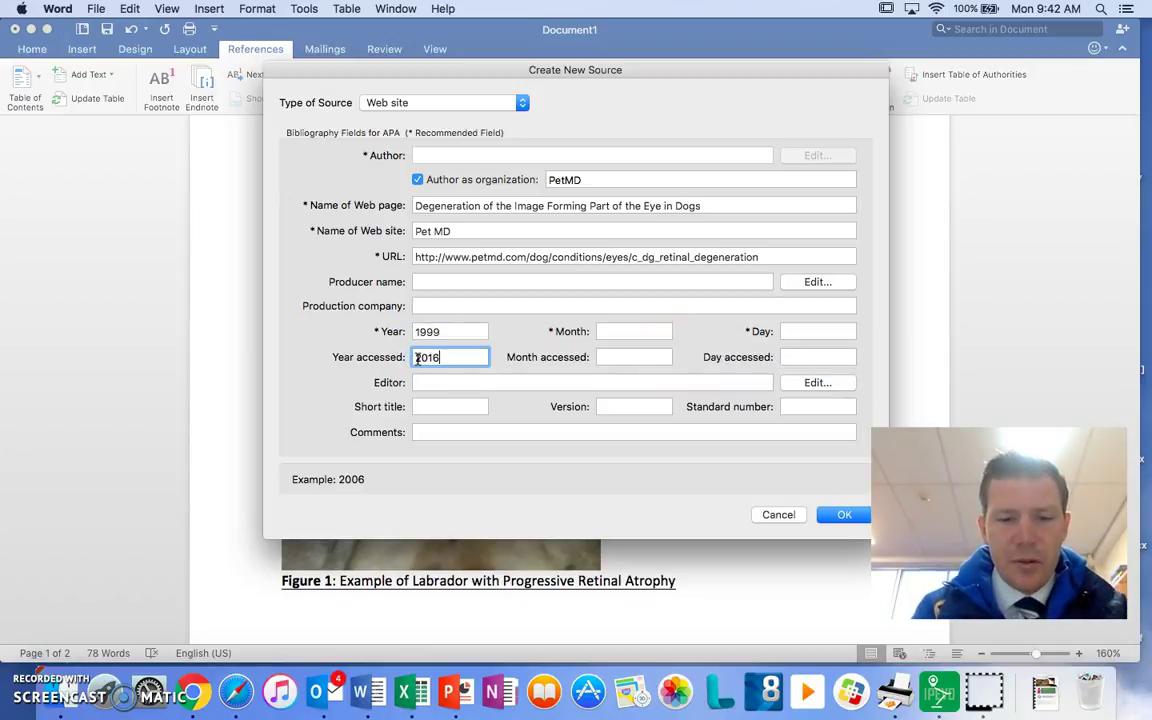
{"action": "left_click", "coordinate": [623, 358]}
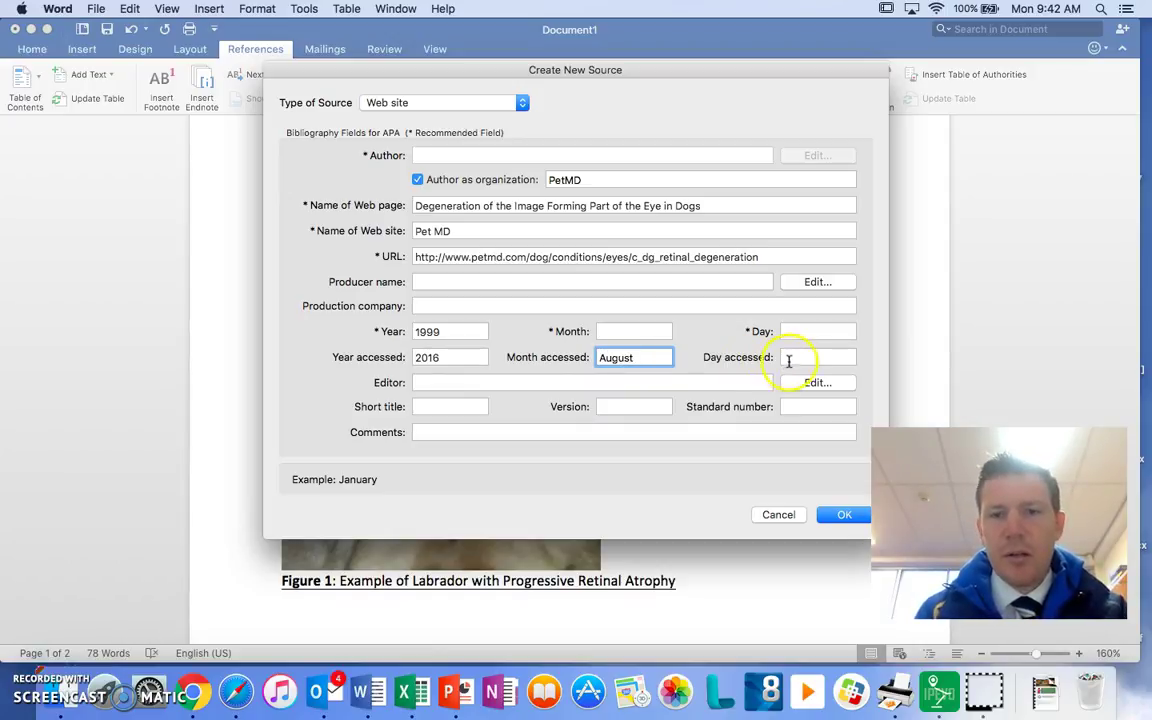
{"action": "left_click", "coordinate": [789, 360]}
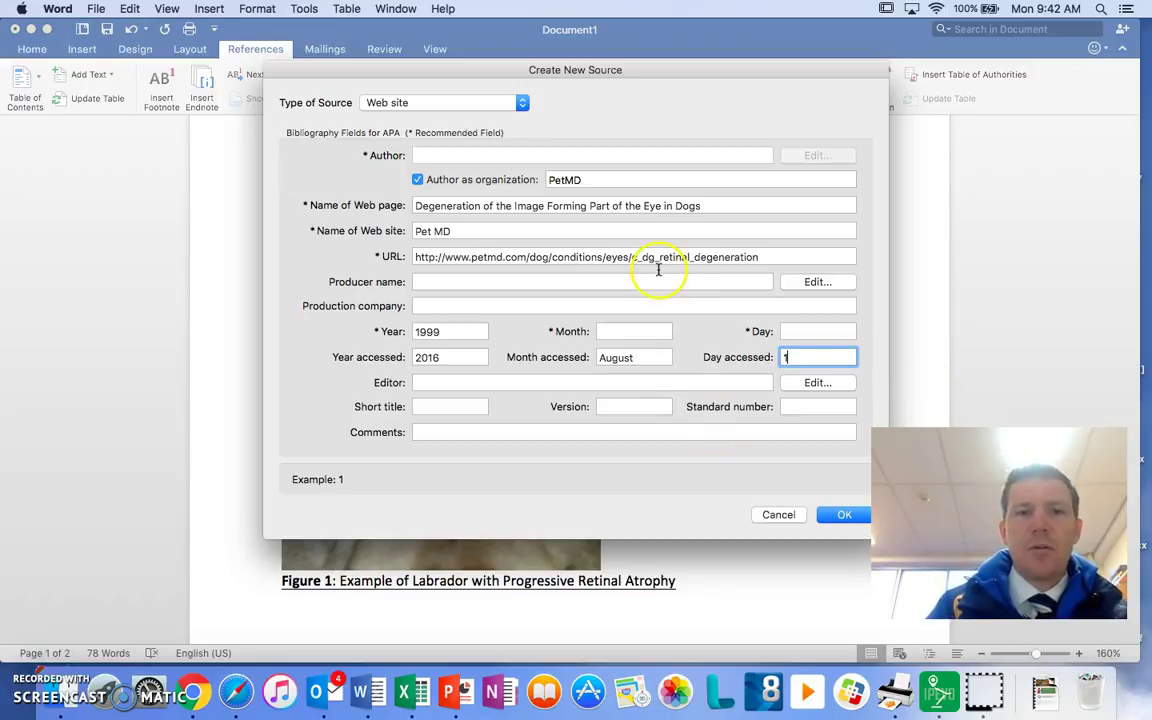
{"action": "left_click", "coordinate": [845, 513]}
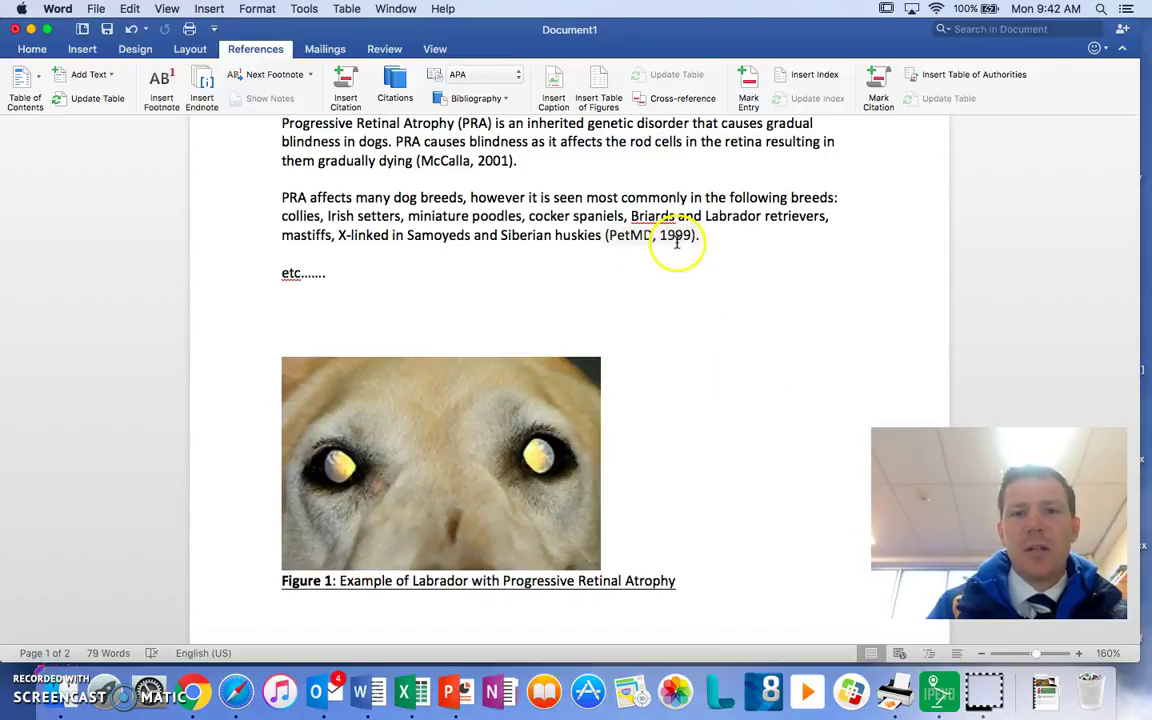
{"action": "left_click", "coordinate": [632, 236]}
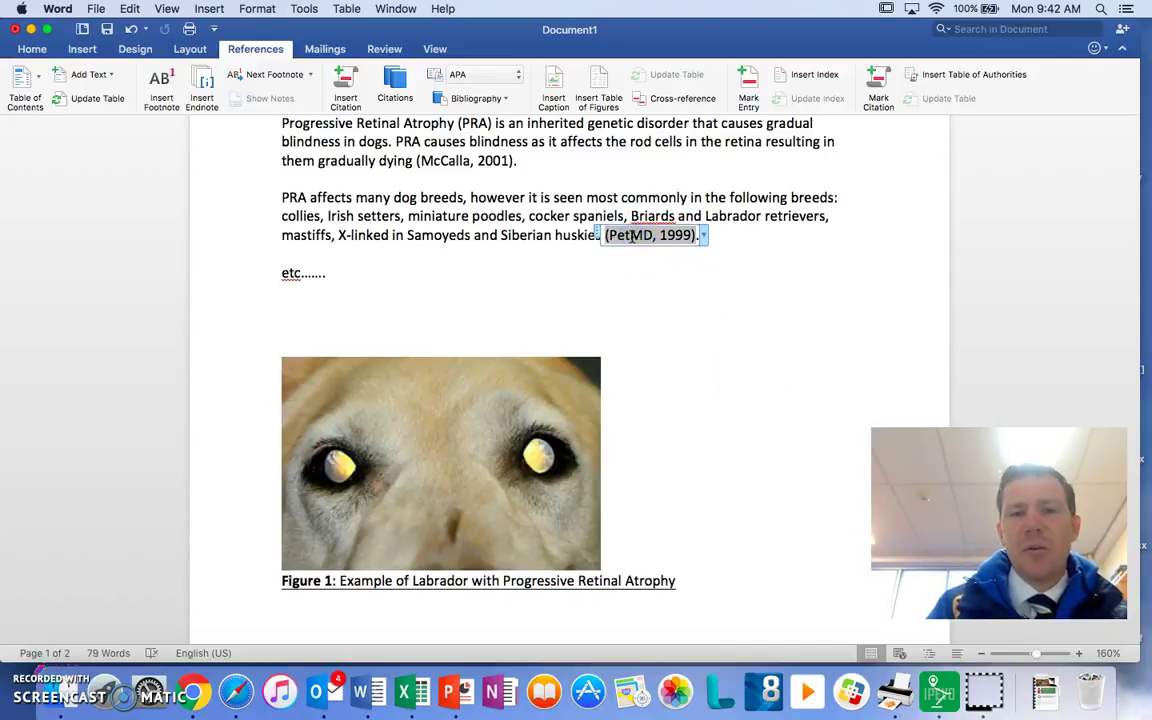
{"action": "left_click", "coordinate": [637, 257]}
{"action": "left_click", "coordinate": [646, 237]}
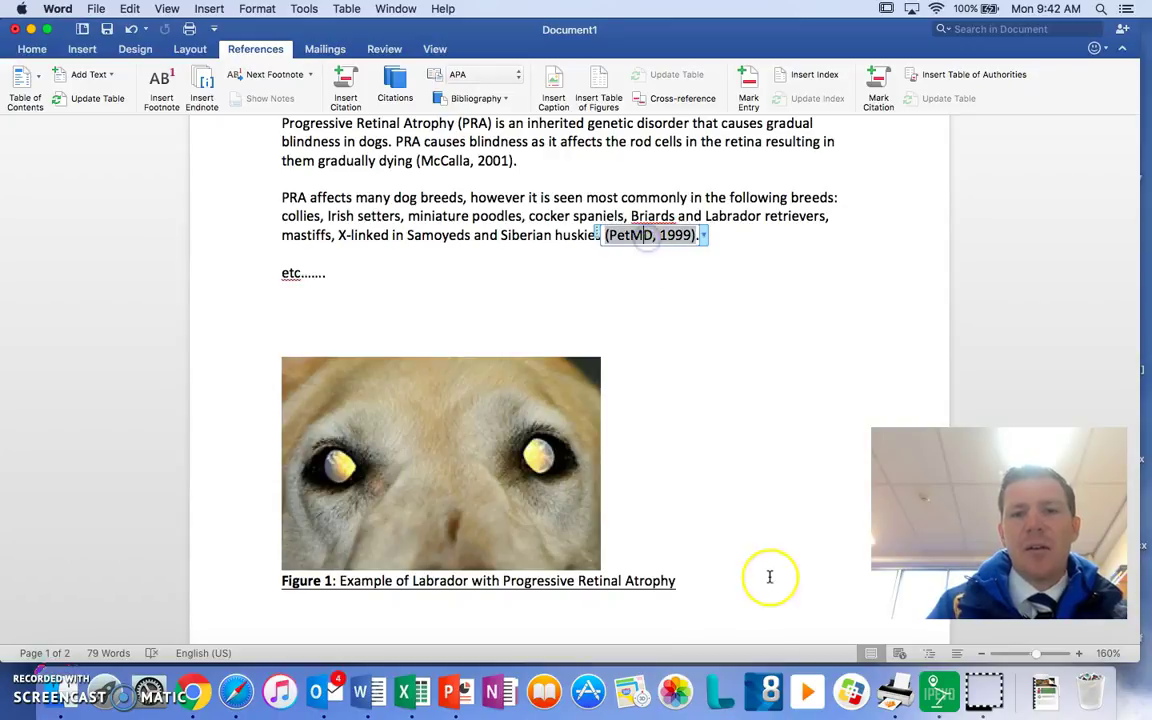
{"action": "left_click", "coordinate": [735, 581]}
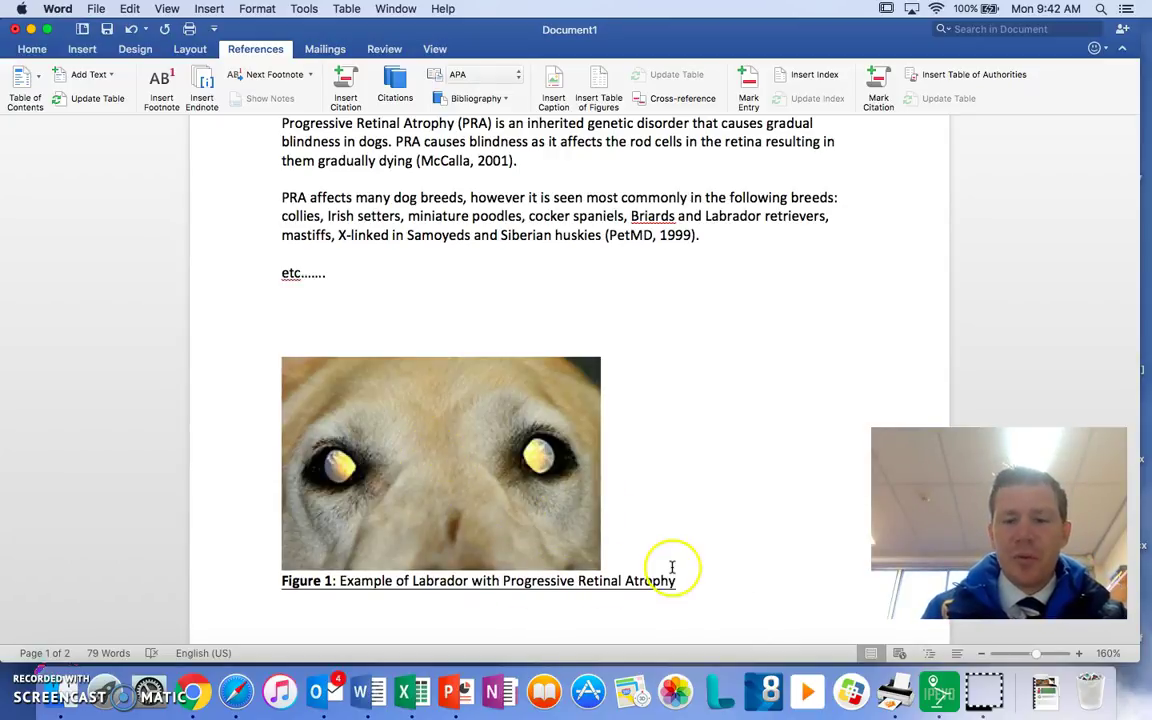
Open the Eye Care for Animals article in Safari, then go back to Word
{"action": "key", "text": "ctrl+Left"}
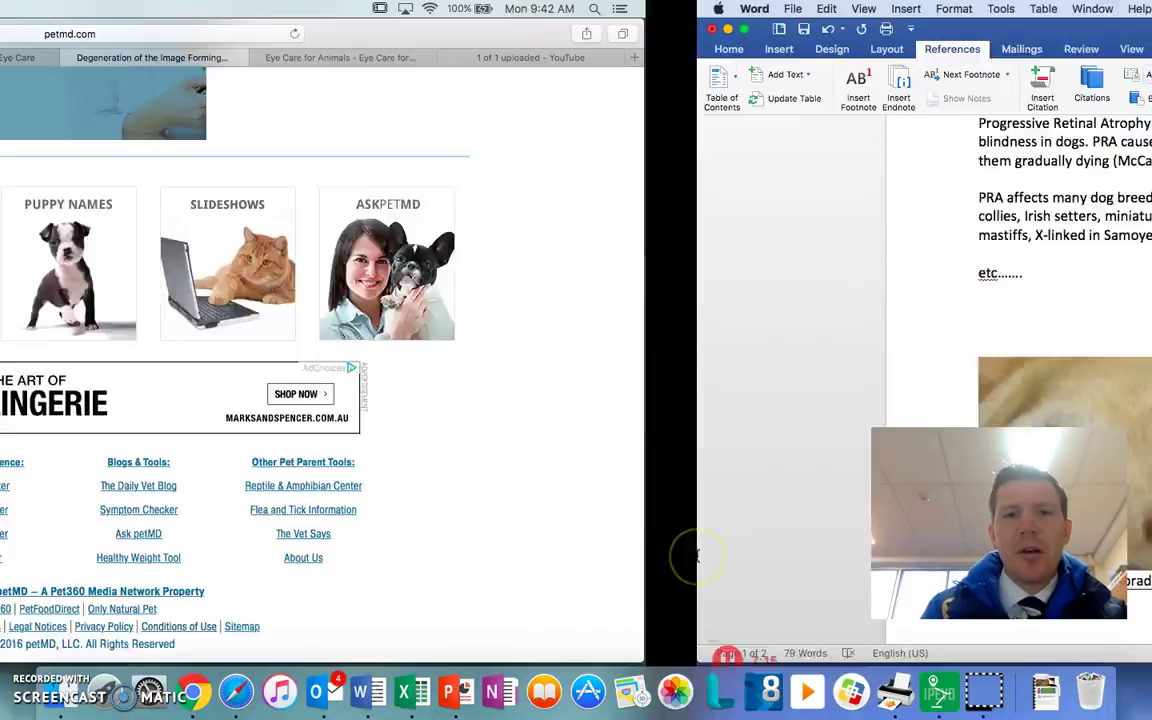
{"action": "left_click", "coordinate": [855, 58]}
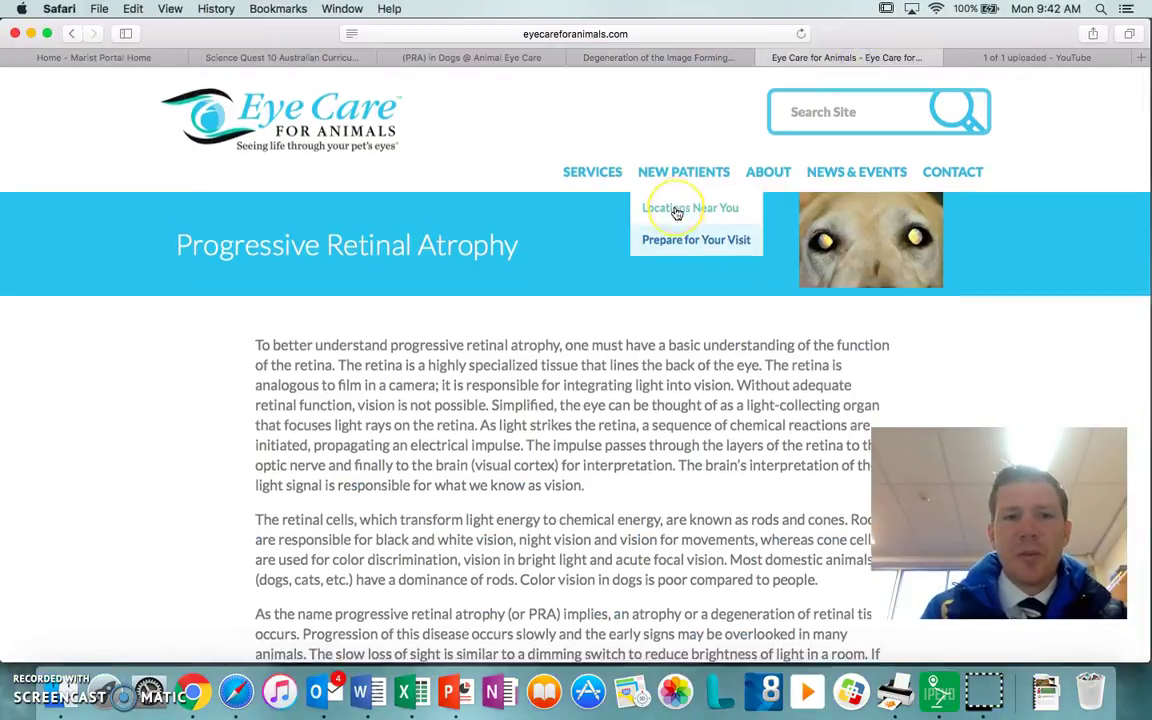
{"action": "key", "text": "ctrl+Right"}
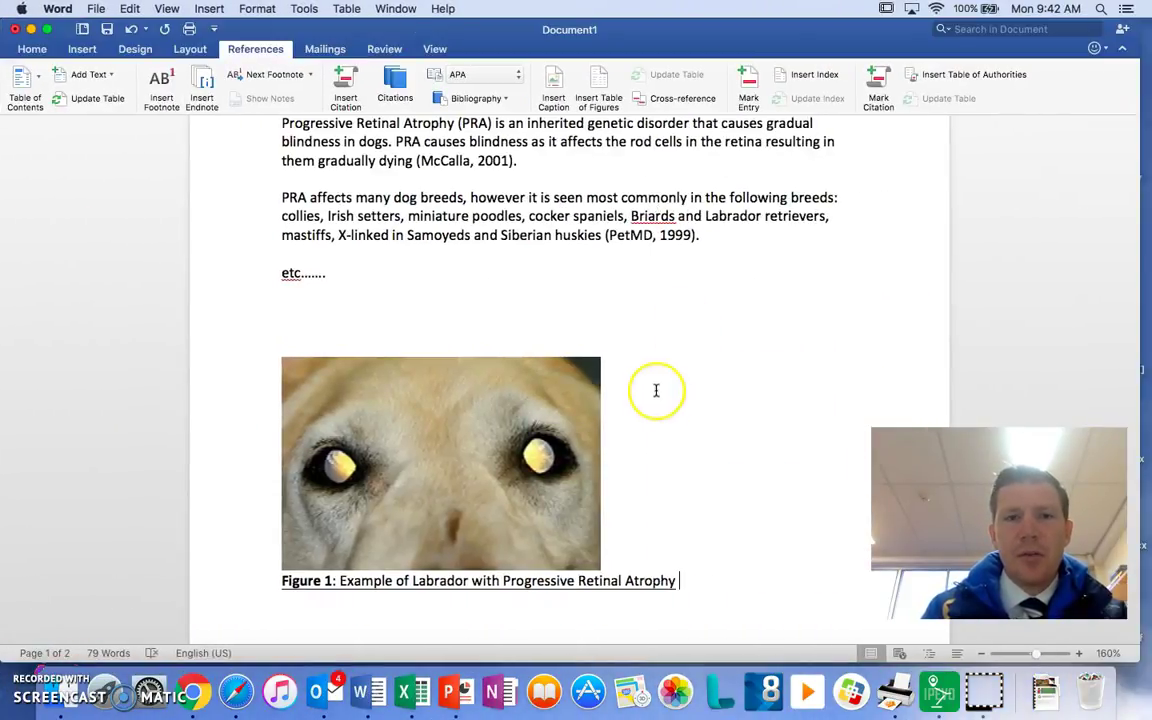
Start a new Web site source and review the Eye Care for Animals page before filling it in
{"action": "left_click", "coordinate": [343, 80]}
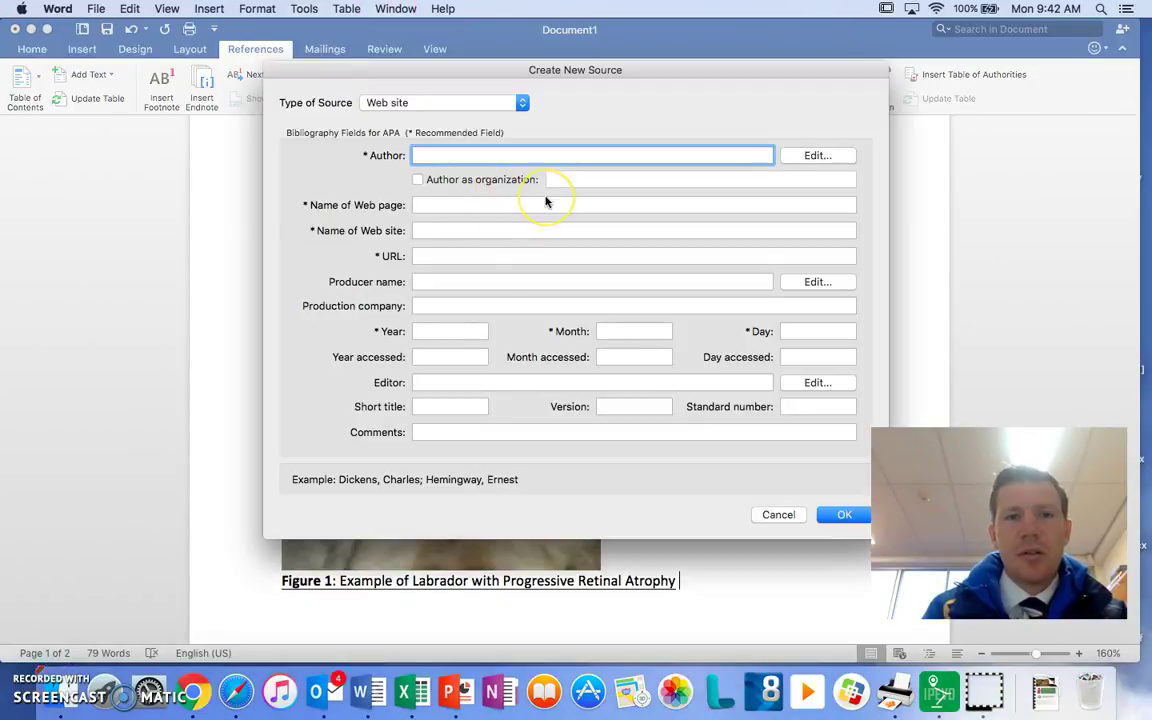
{"action": "key", "text": "ctrl+Left"}
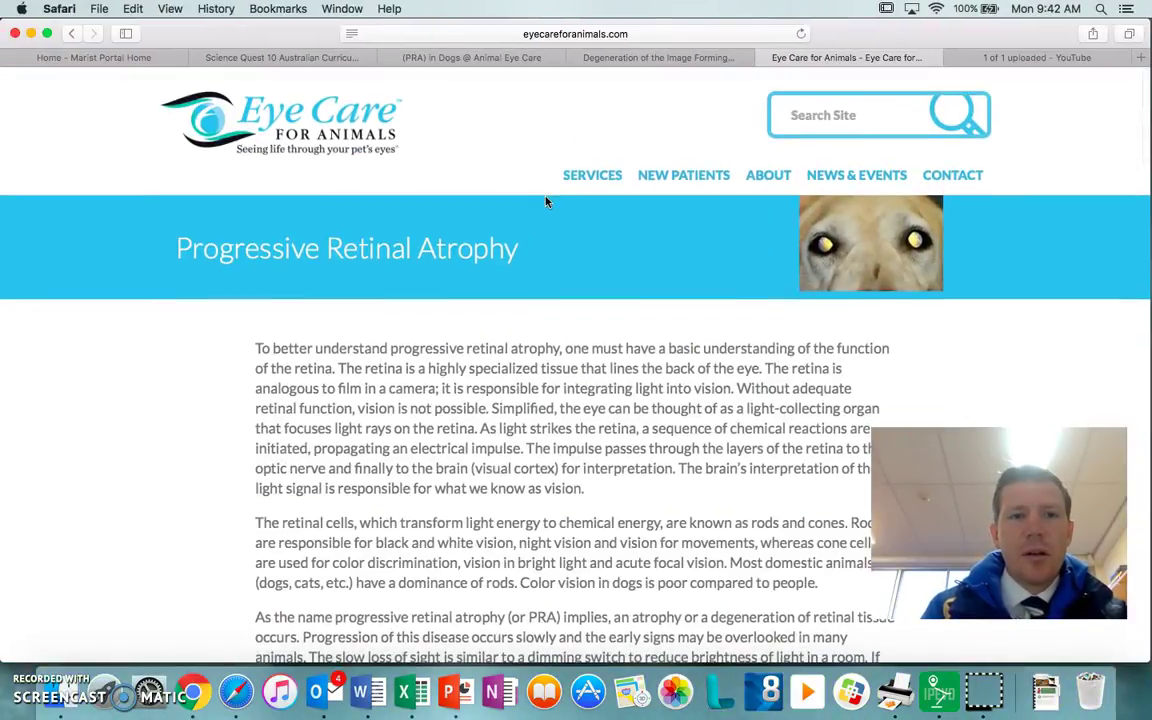
{"action": "scroll", "coordinate": [545, 202], "scroll_direction": "down", "scroll_amount": 20}
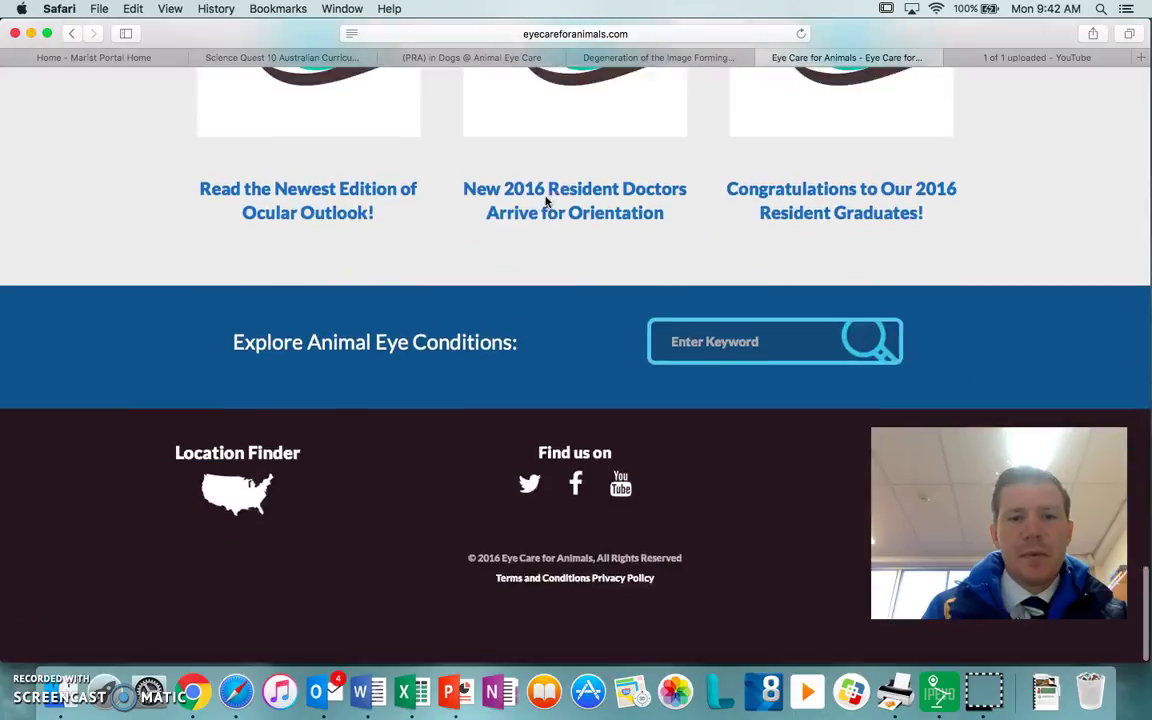
{"action": "scroll", "coordinate": [545, 202], "scroll_direction": "up", "scroll_amount": 15}
{"action": "scroll", "coordinate": [545, 202], "scroll_direction": "up", "scroll_amount": 15}
{"action": "key", "text": "ctrl+Right"}
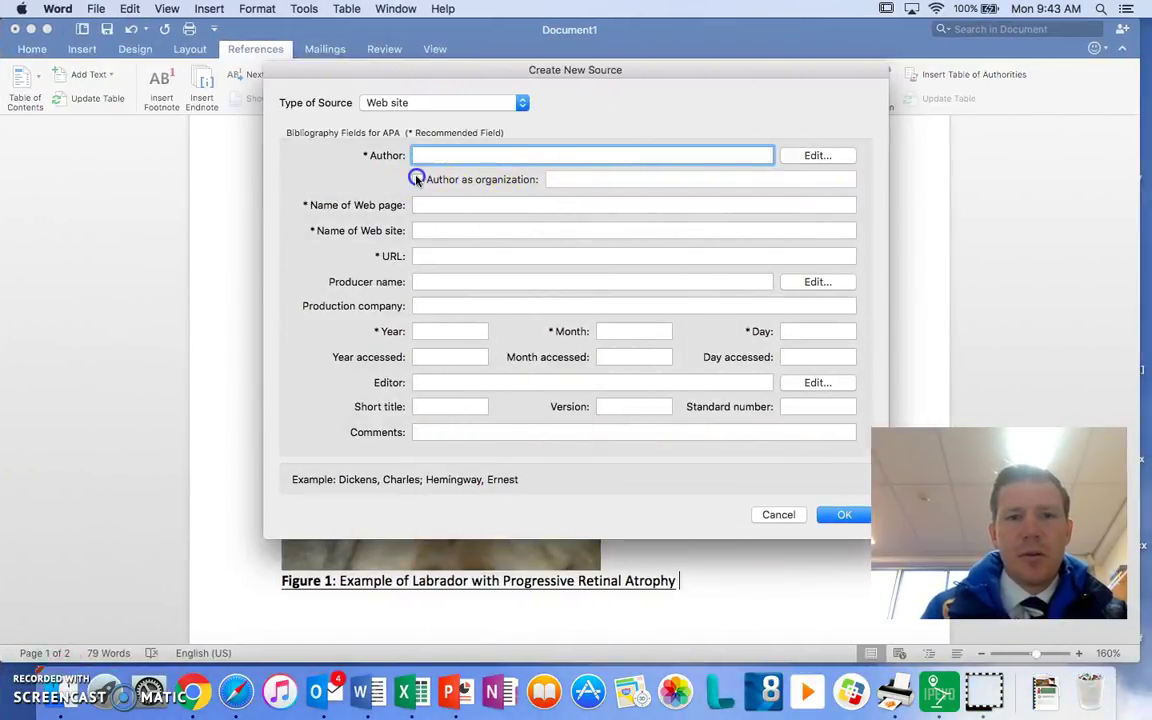
Mark the author as an organization and enter Eye Care for Animals as its name
{"action": "left_click", "coordinate": [417, 178]}
{"action": "left_click", "coordinate": [562, 181]}
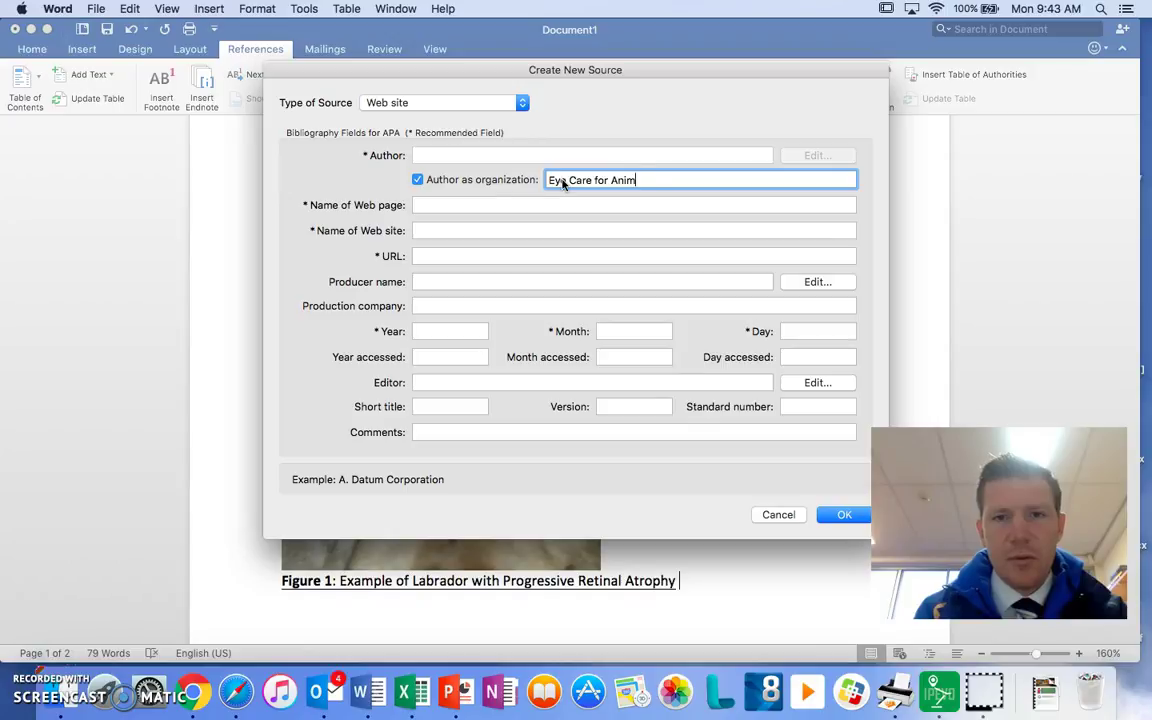
{"action": "key", "text": "super+Tab"}
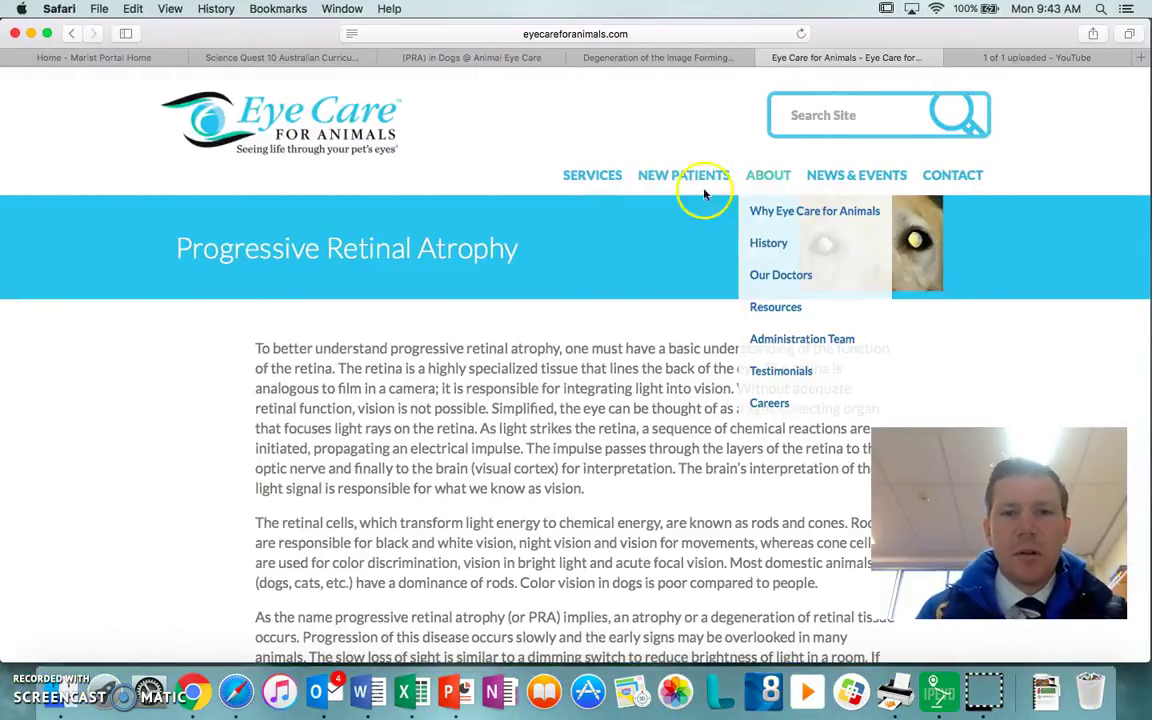
{"action": "scroll", "coordinate": [703, 193], "scroll_direction": "down", "scroll_amount": 15}
{"action": "scroll", "coordinate": [703, 193], "scroll_direction": "down", "scroll_amount": 20}
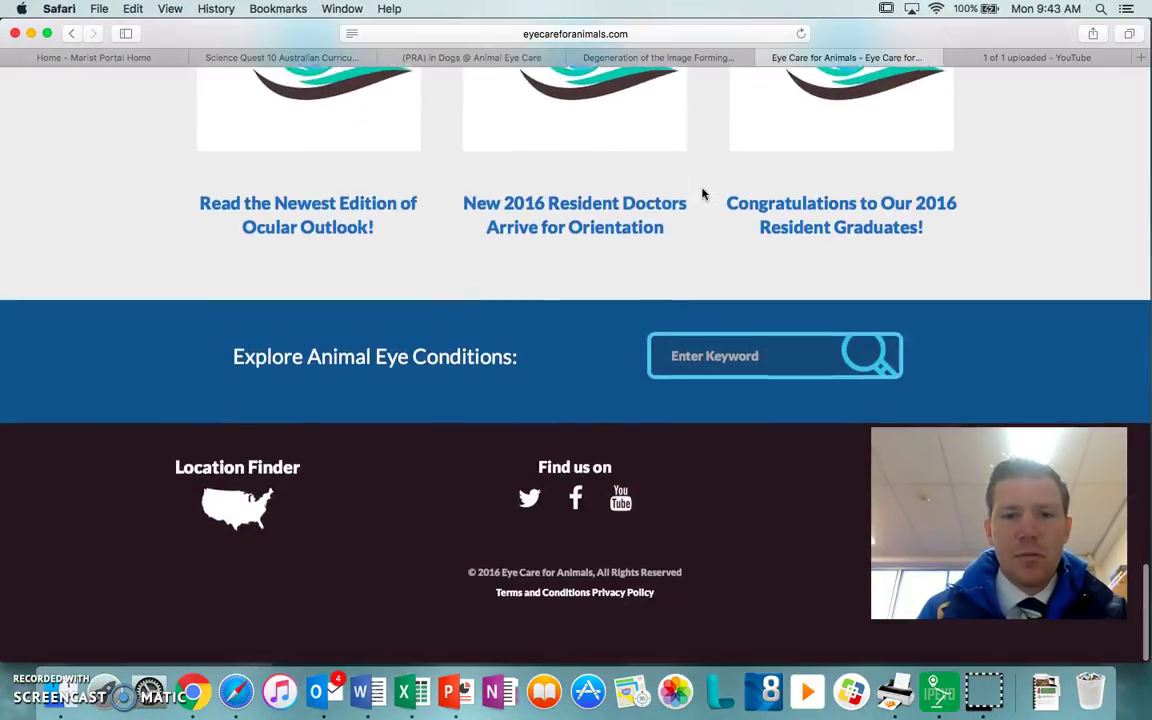
{"action": "scroll", "coordinate": [676, 419], "scroll_direction": "up", "scroll_amount": 15}
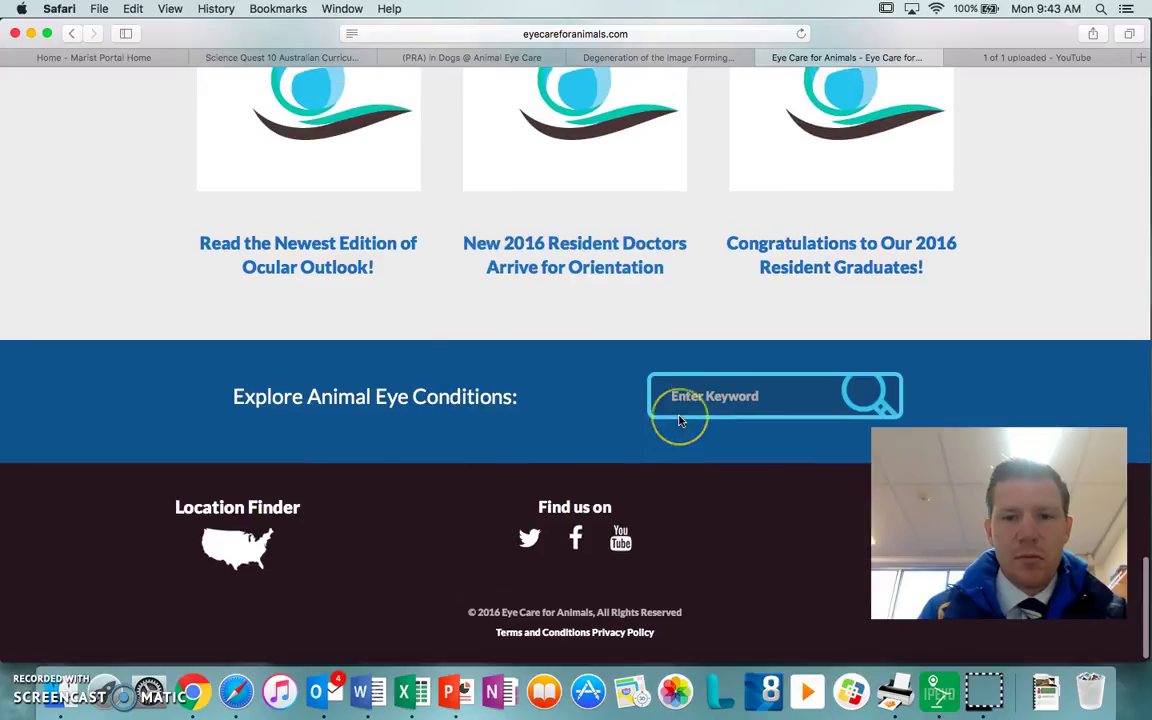
{"action": "scroll", "coordinate": [679, 421], "scroll_direction": "up", "scroll_amount": 15}
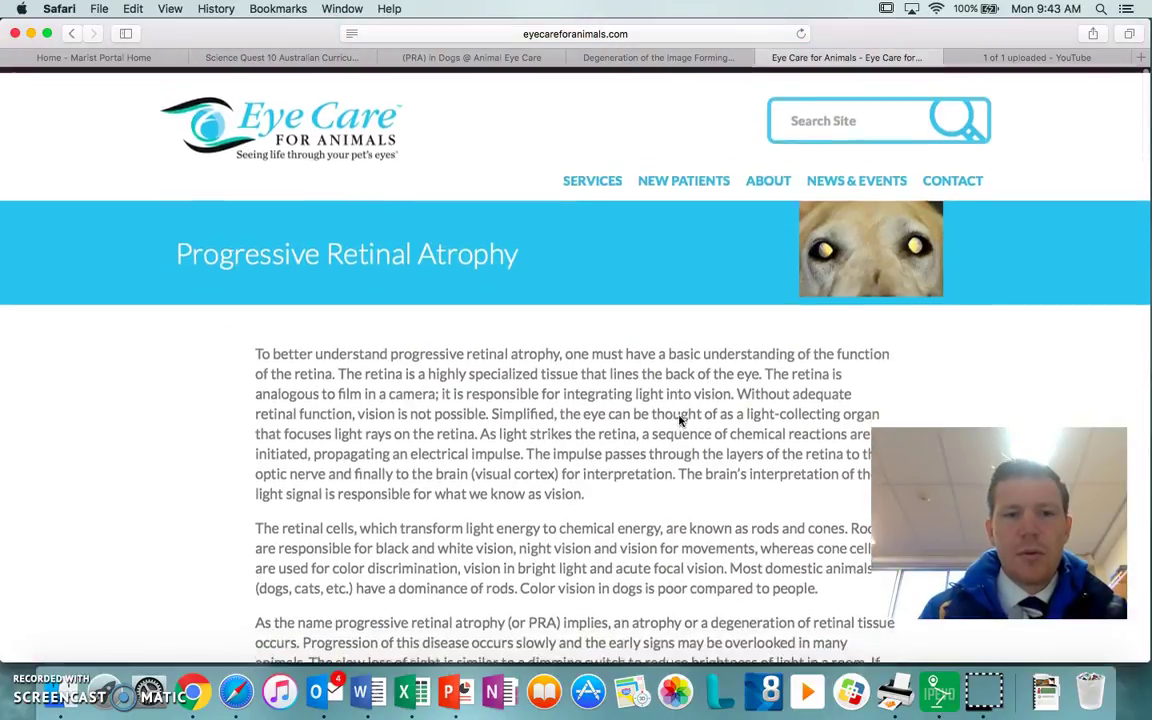
{"action": "key", "text": "ctrl+Right"}
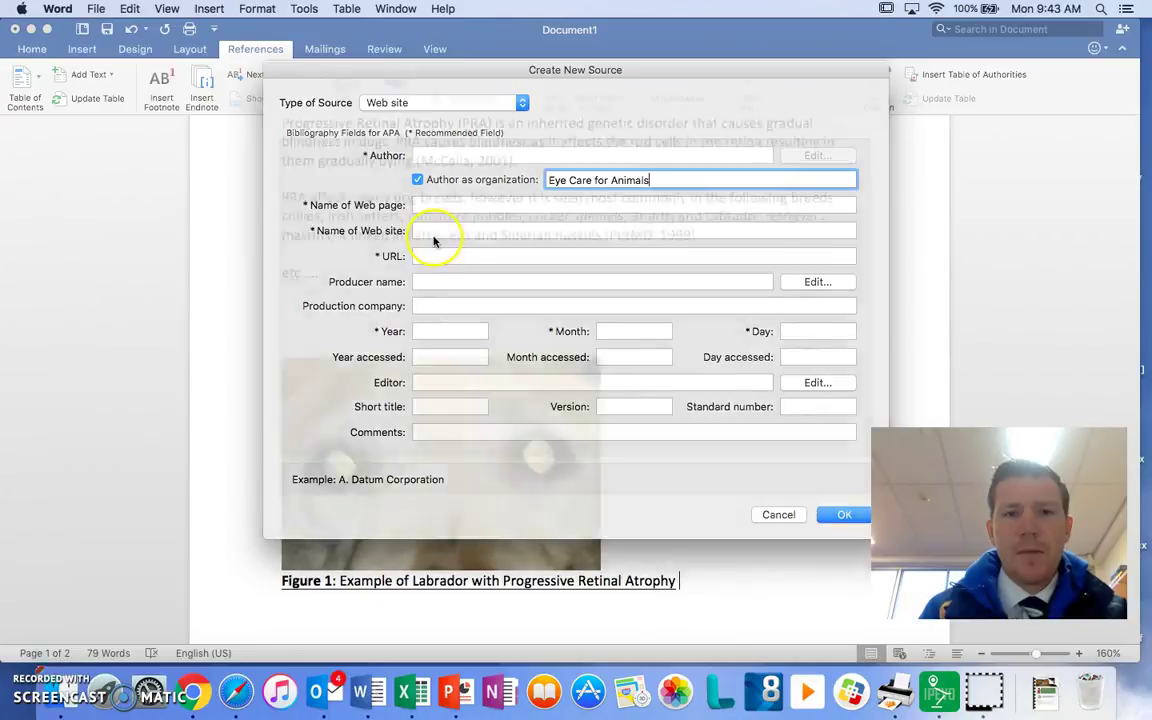
Fill in the web page name and web site name from the source page
{"action": "left_click", "coordinate": [440, 205]}
{"action": "key", "text": "ctrl+Left"}
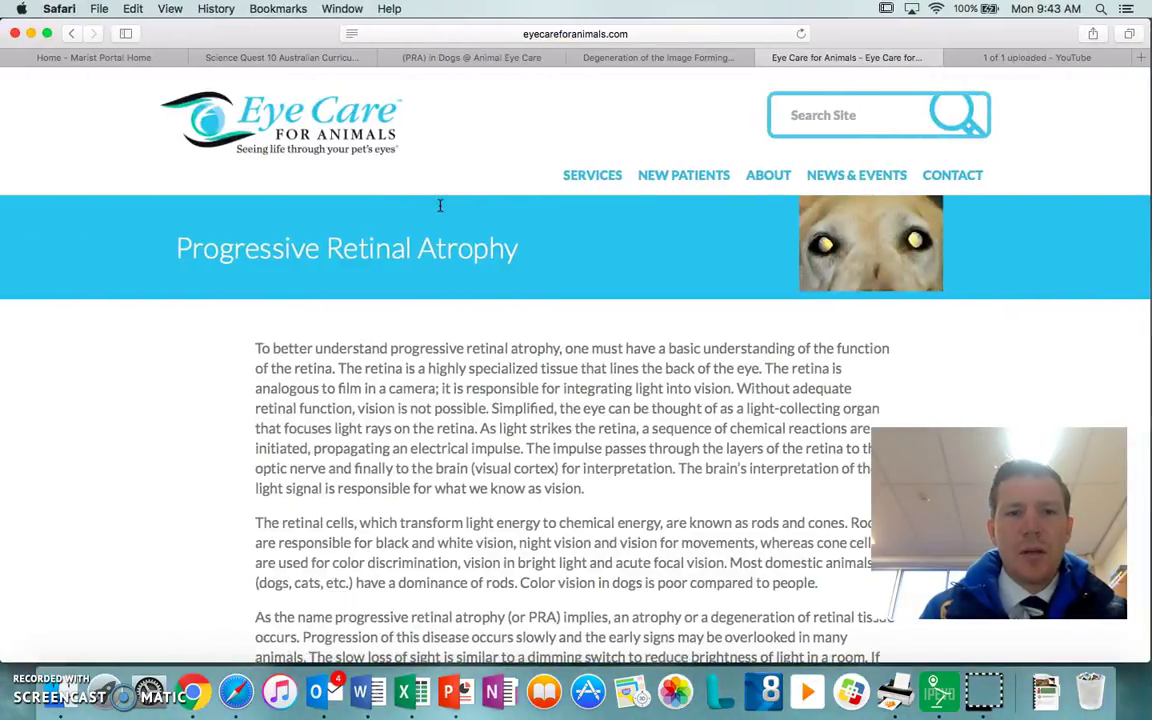
{"action": "key", "text": "ctrl+Right"}
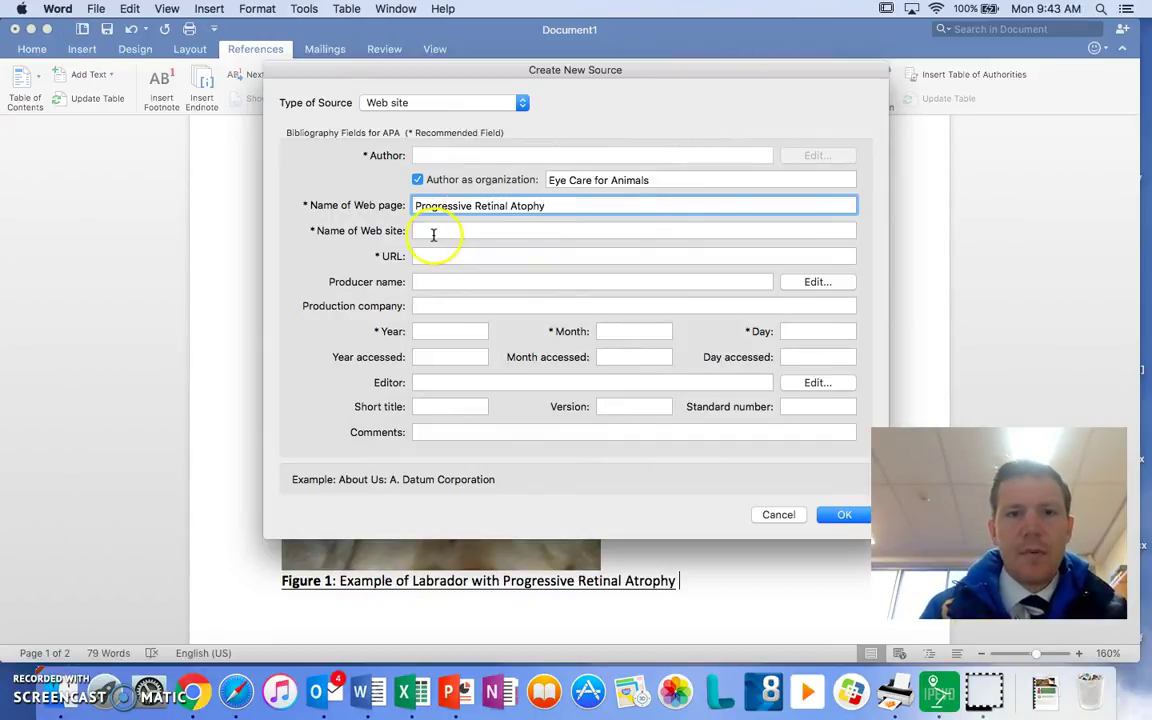
{"action": "left_click", "coordinate": [433, 235]}
{"action": "key", "text": "ctrl+Left"}
{"action": "key", "text": "ctrl+Right"}
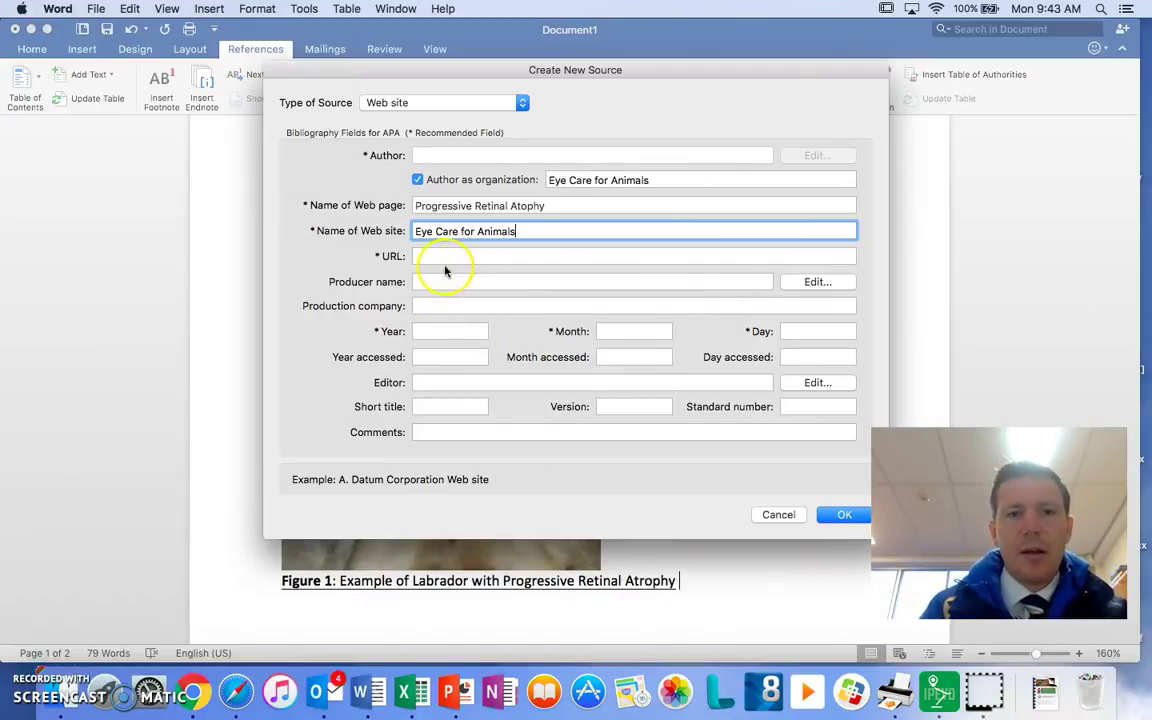
Copy the page's web address from Safari and paste it into the URL field
{"action": "left_click", "coordinate": [443, 256]}
{"action": "key", "text": "ctrl+Left"}
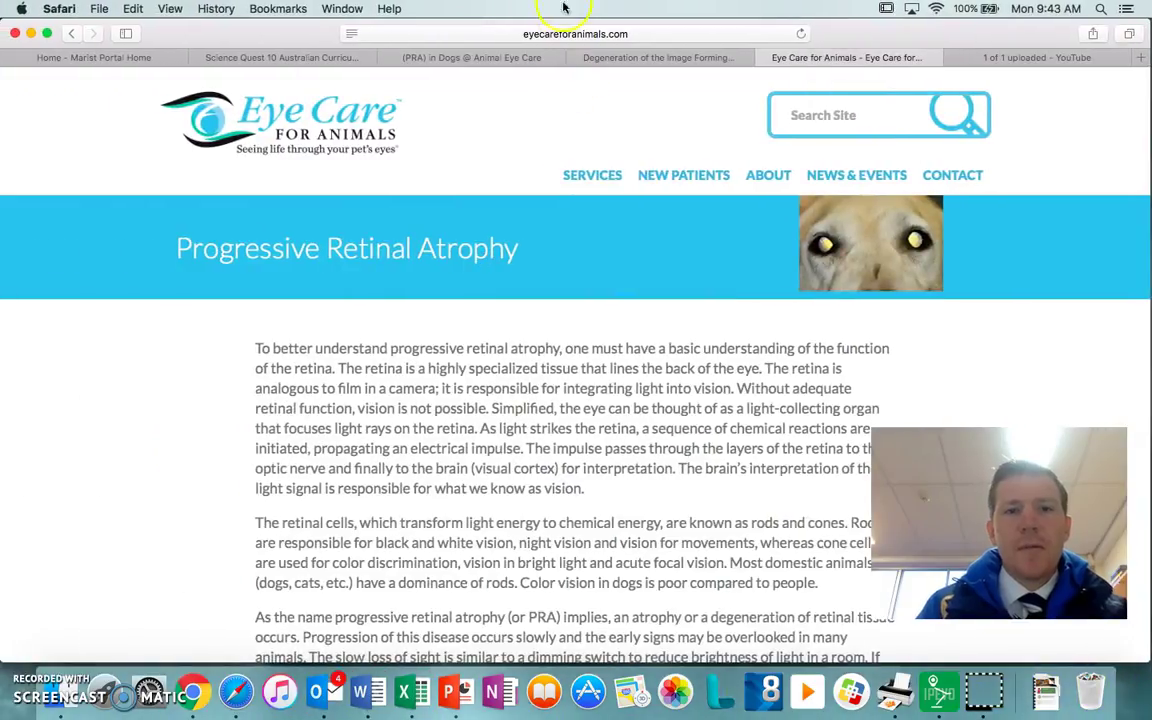
{"action": "left_click", "coordinate": [555, 36]}
{"action": "key", "text": "super+c"}
{"action": "key", "text": "ctrl+Right"}
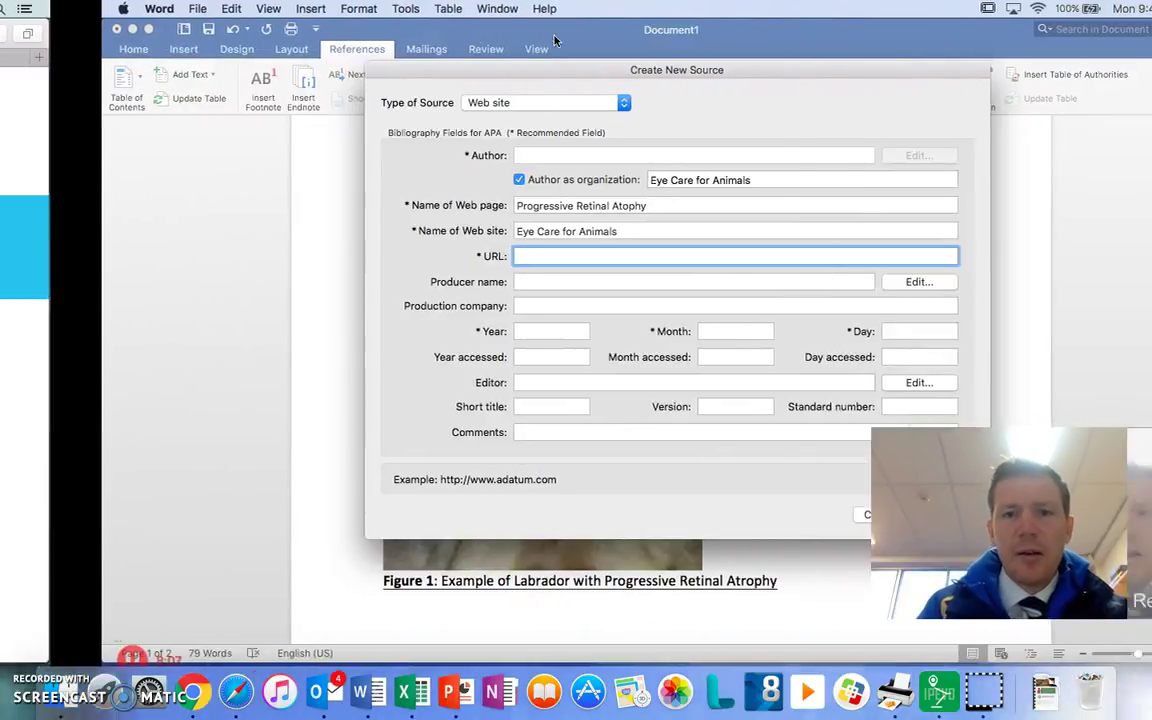
{"action": "key", "text": "super+v"}
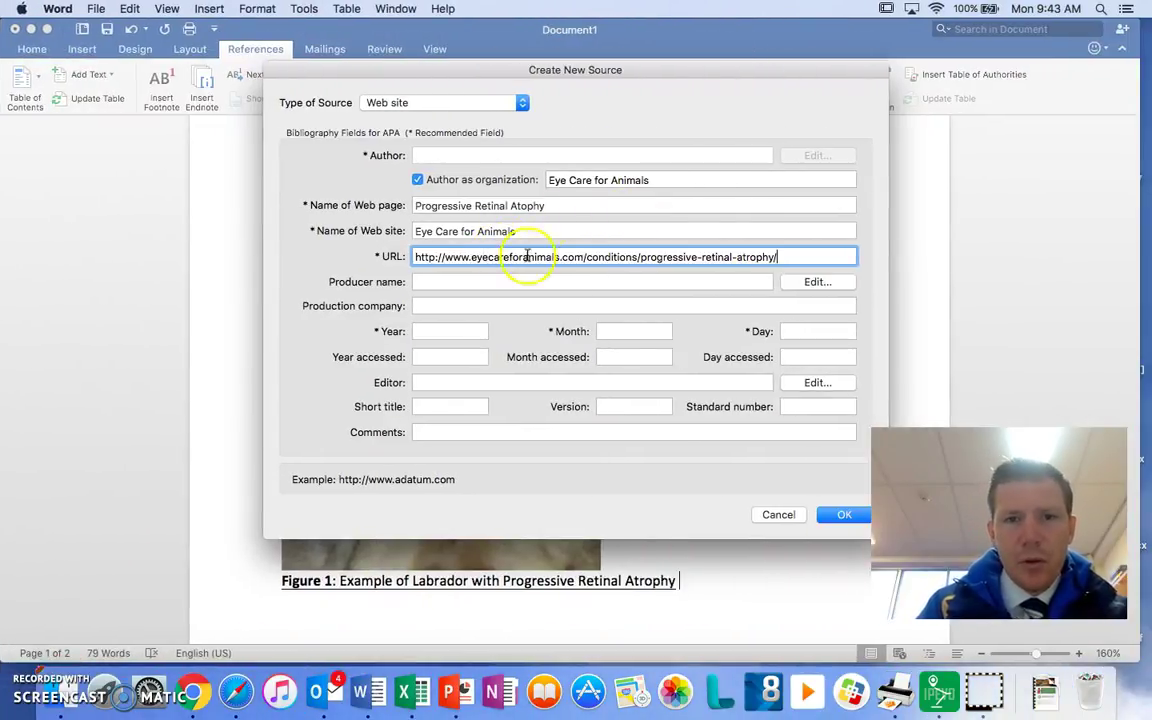
Enter publication year 2016 and insert the (Eye Care for Animals, 2016) citation
{"action": "key", "text": "ctrl+Left"}
{"action": "scroll", "coordinate": [563, 450], "scroll_direction": "down", "scroll_amount": 20}
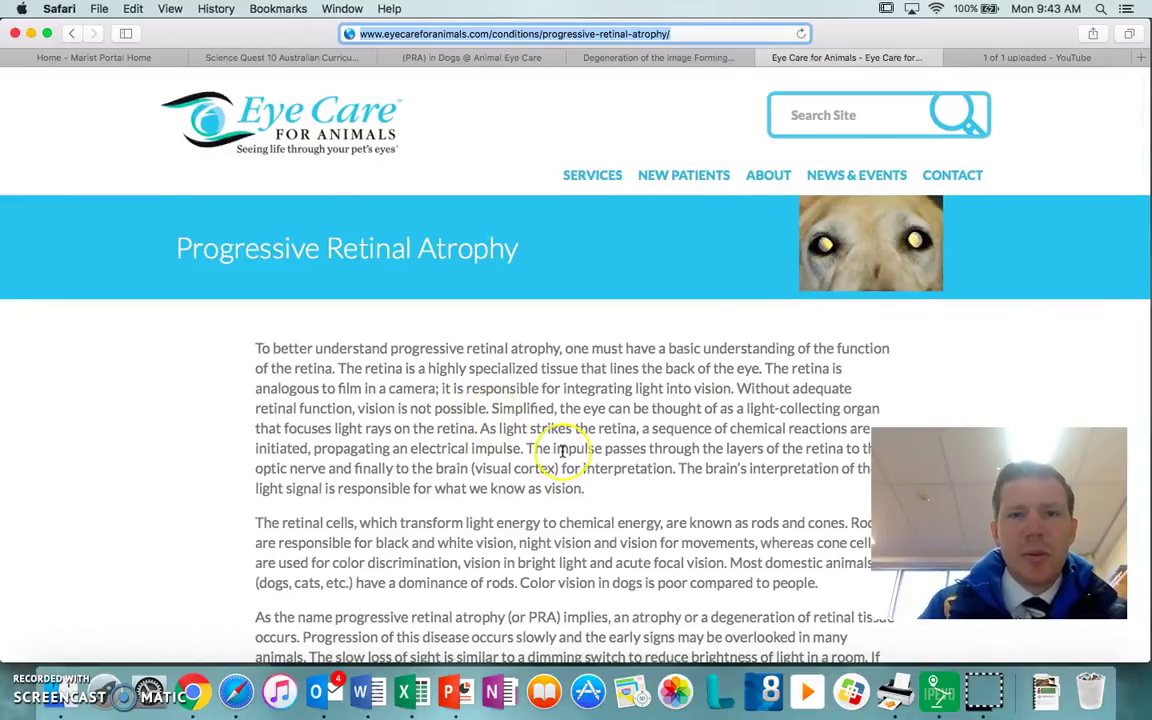
{"action": "scroll", "coordinate": [562, 451], "scroll_direction": "down", "scroll_amount": 10}
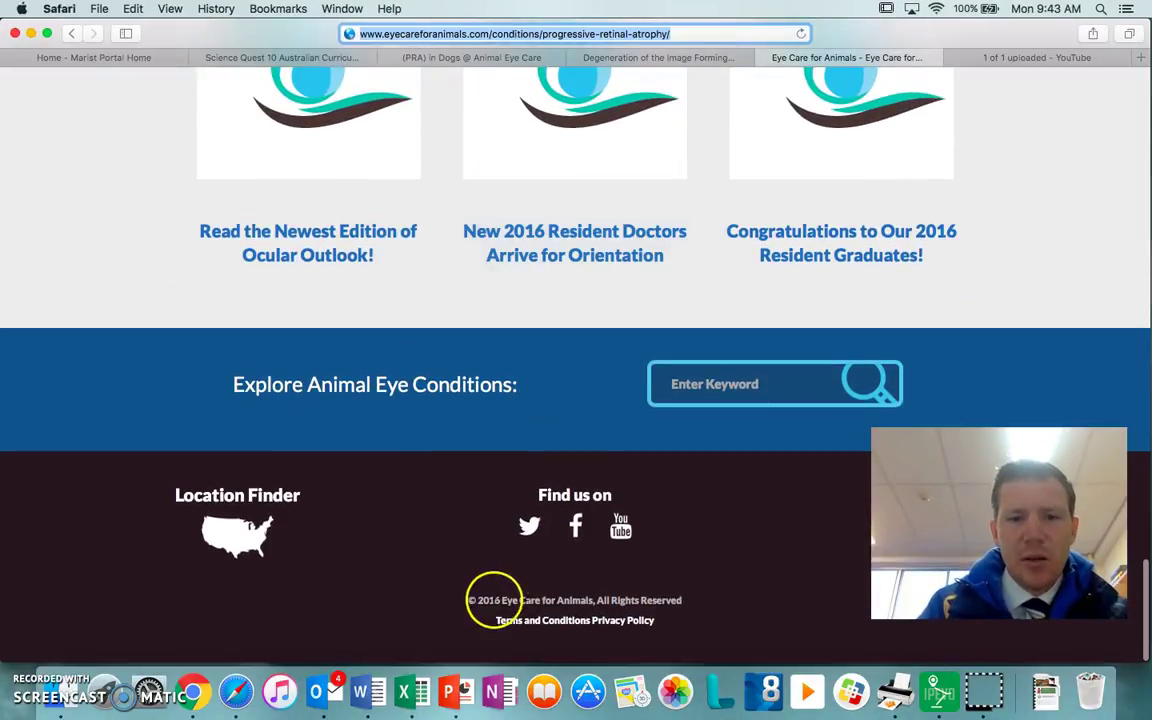
{"action": "key", "text": "ctrl+Right"}
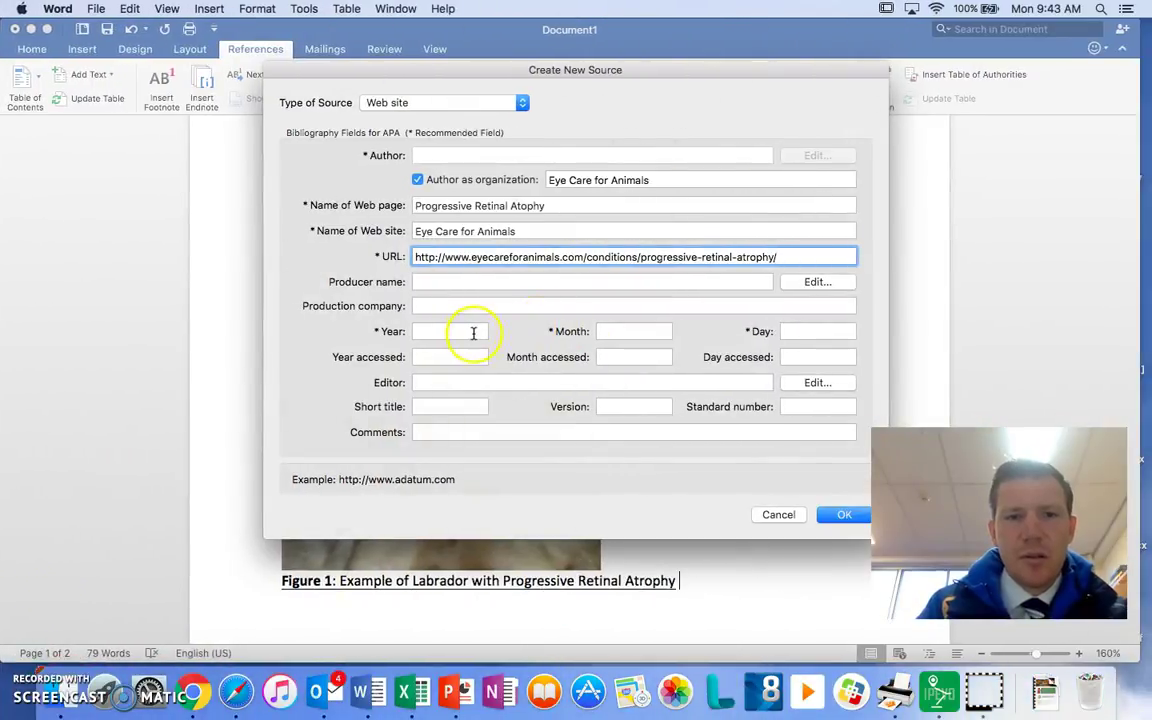
{"action": "left_click", "coordinate": [469, 333]}
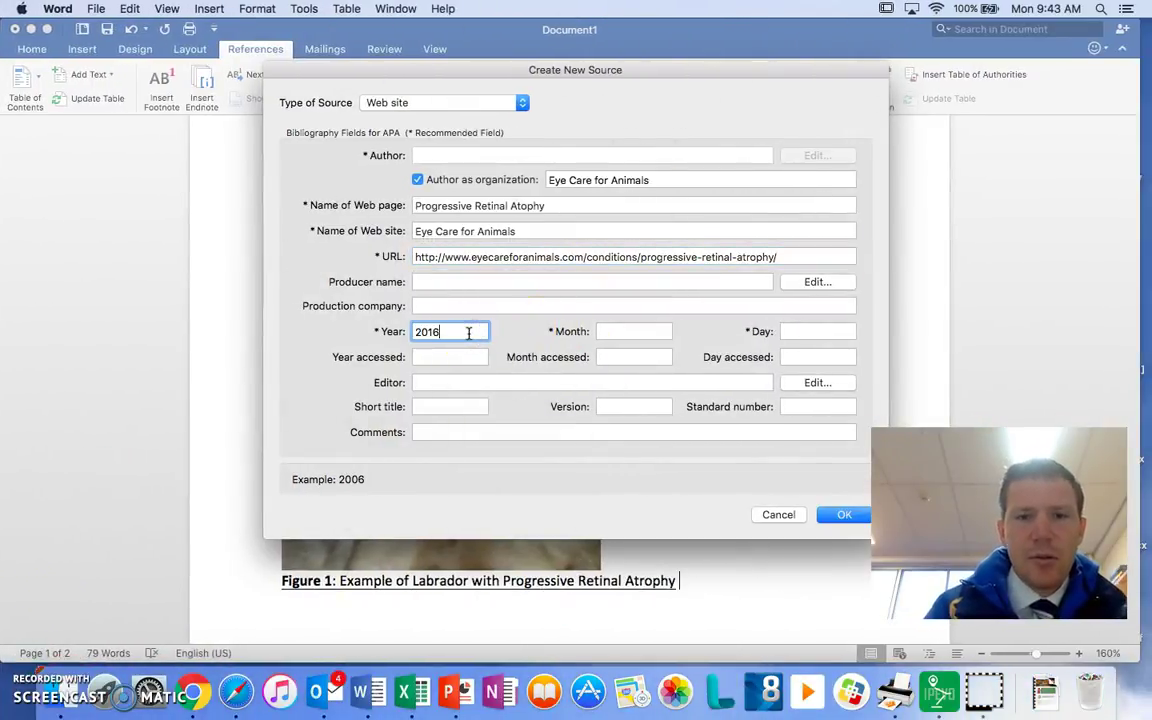
{"action": "left_click", "coordinate": [846, 517]}
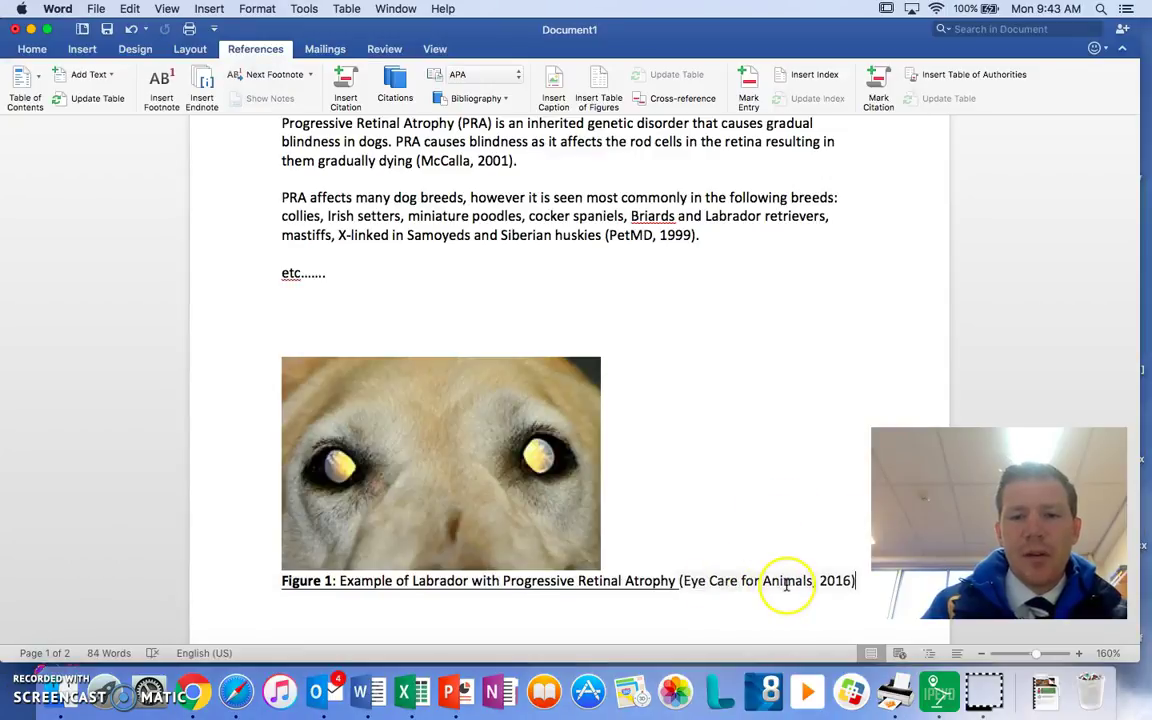
Open the Citations pane listing all the document's sources
{"action": "scroll", "coordinate": [769, 535], "scroll_direction": "down", "scroll_amount": 4}
{"action": "scroll", "coordinate": [770, 532], "scroll_direction": "up", "scroll_amount": 7}
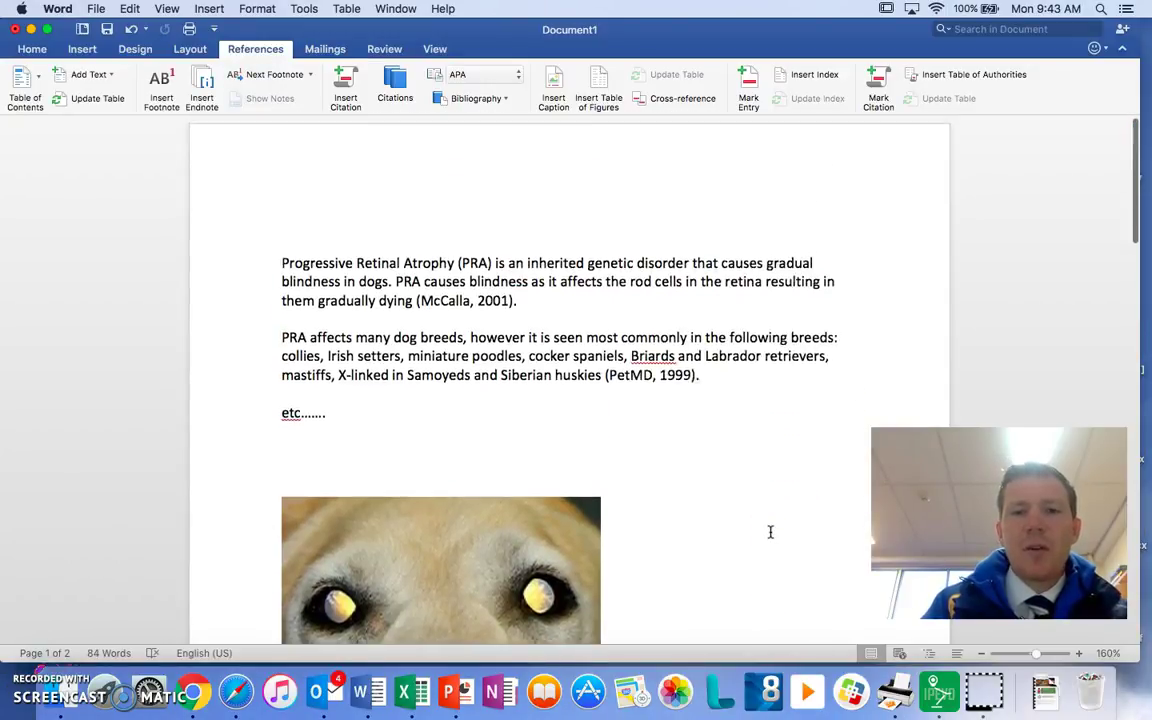
{"action": "scroll", "coordinate": [663, 404], "scroll_direction": "down", "scroll_amount": 4}
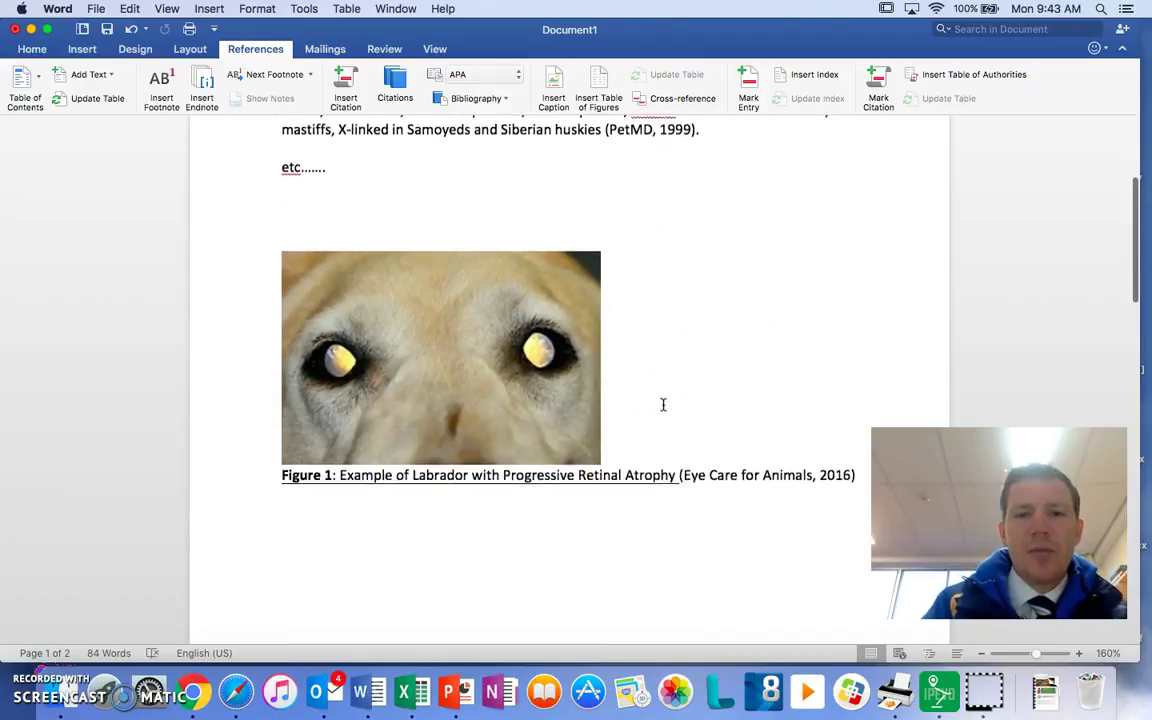
{"action": "scroll", "coordinate": [759, 424], "scroll_direction": "up", "scroll_amount": 3}
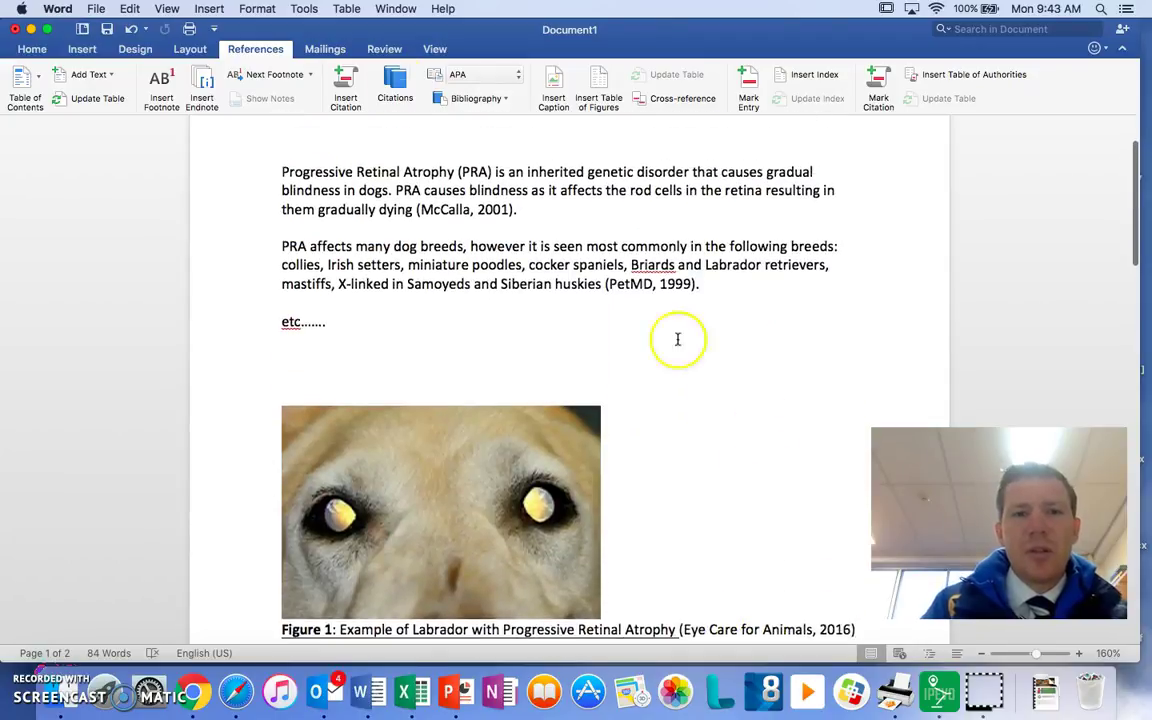
{"action": "left_click", "coordinate": [394, 88]}
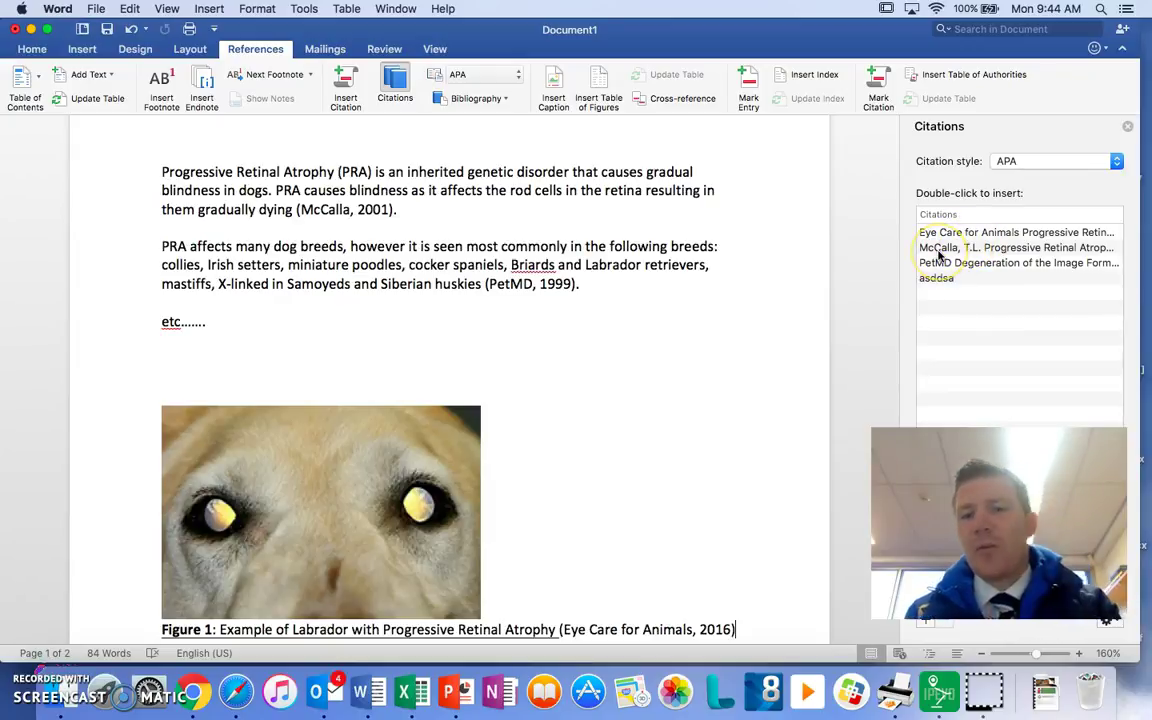
Place the insertion point at the top of the blank second page
{"action": "scroll", "coordinate": [720, 432], "scroll_direction": "down", "scroll_amount": 5}
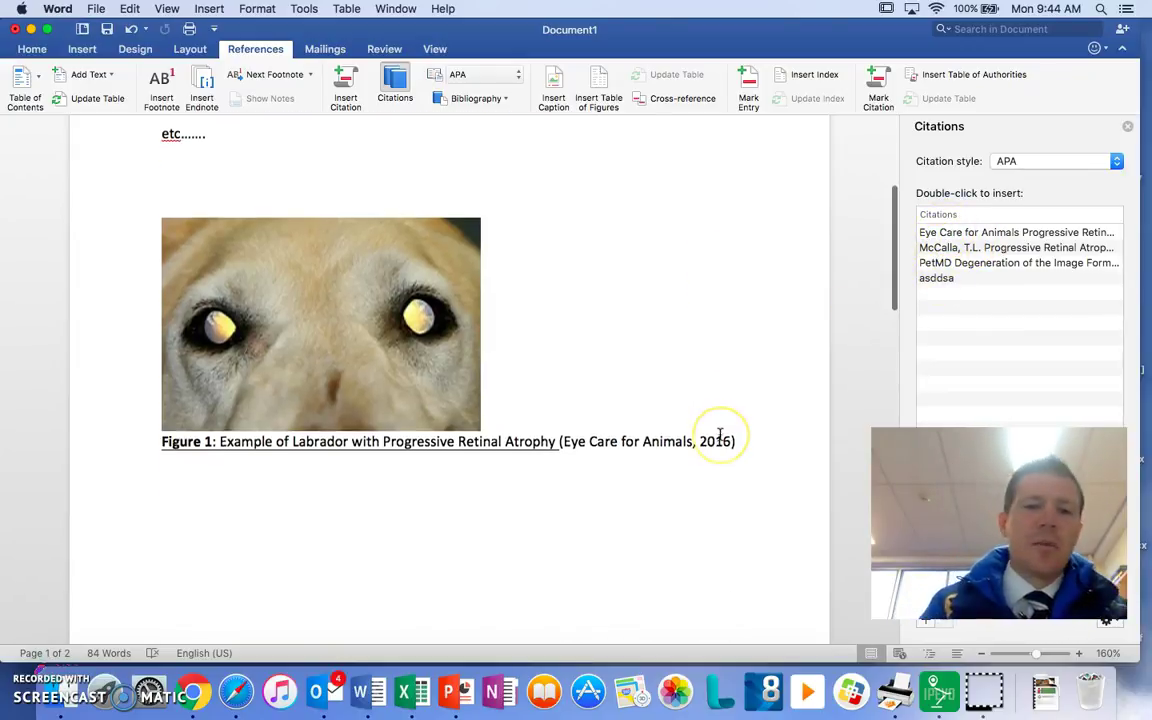
{"action": "scroll", "coordinate": [720, 432], "scroll_direction": "down", "scroll_amount": 5}
{"action": "left_click", "coordinate": [381, 360]}
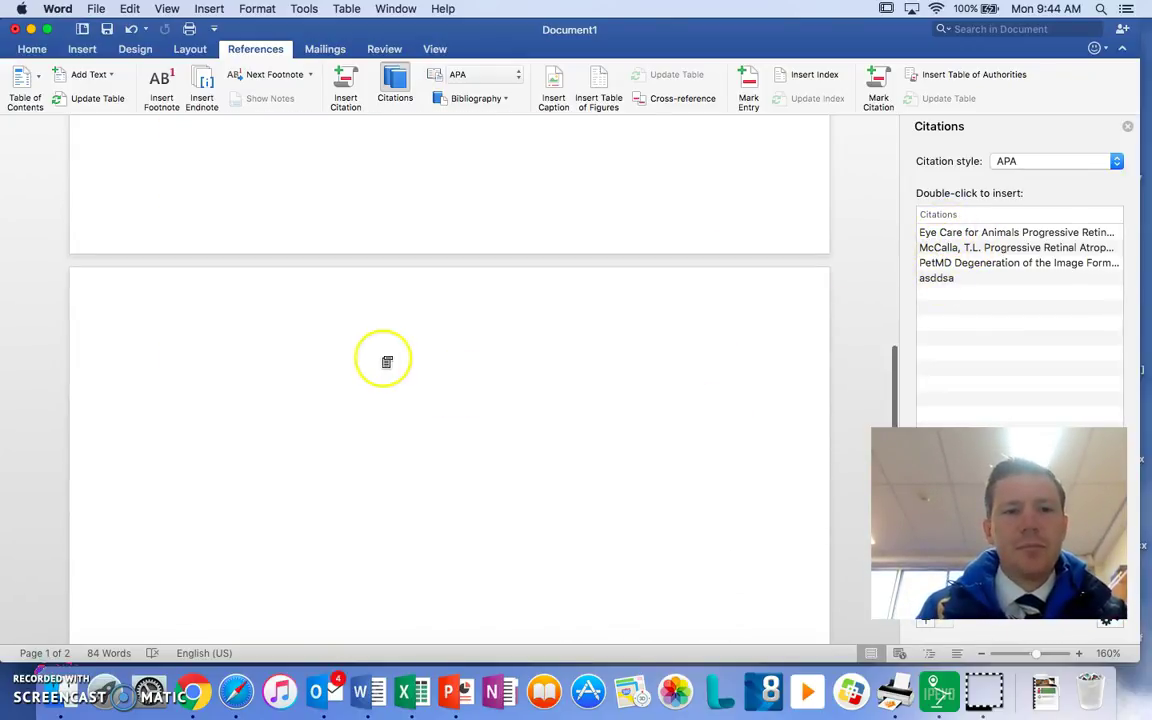
{"action": "left_click", "coordinate": [293, 358]}
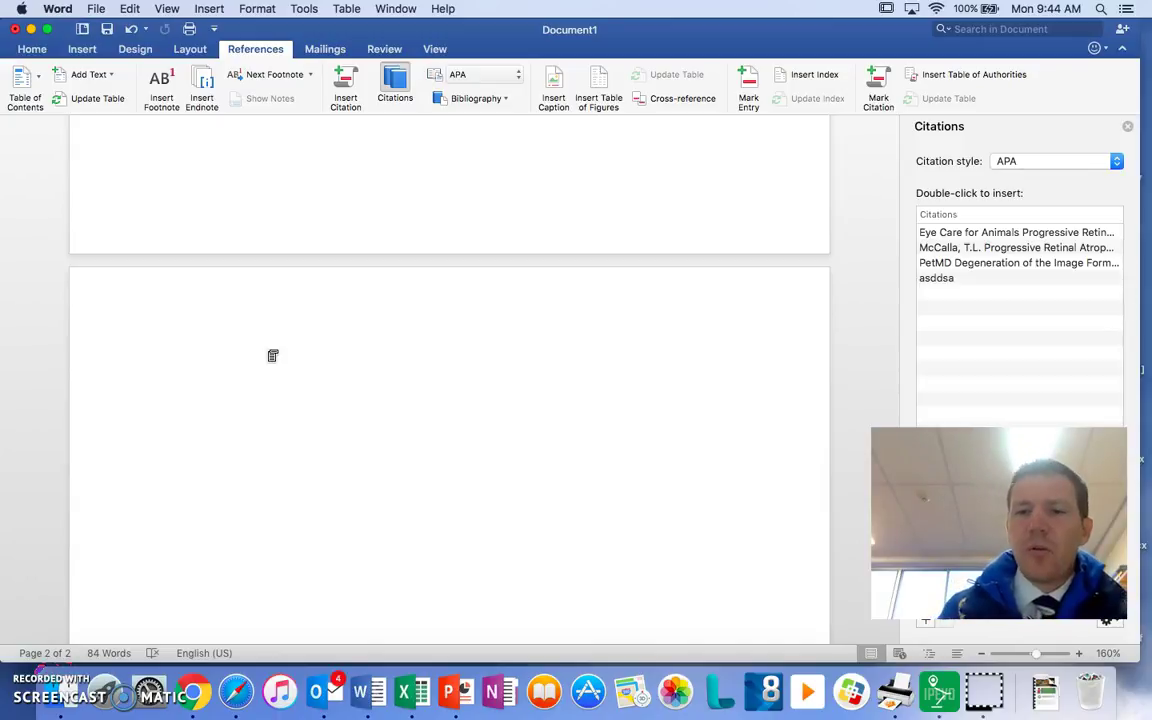
Keep APA as the citation style and insert the built-in Bibliography layout on page 2
{"action": "left_click", "coordinate": [504, 100]}
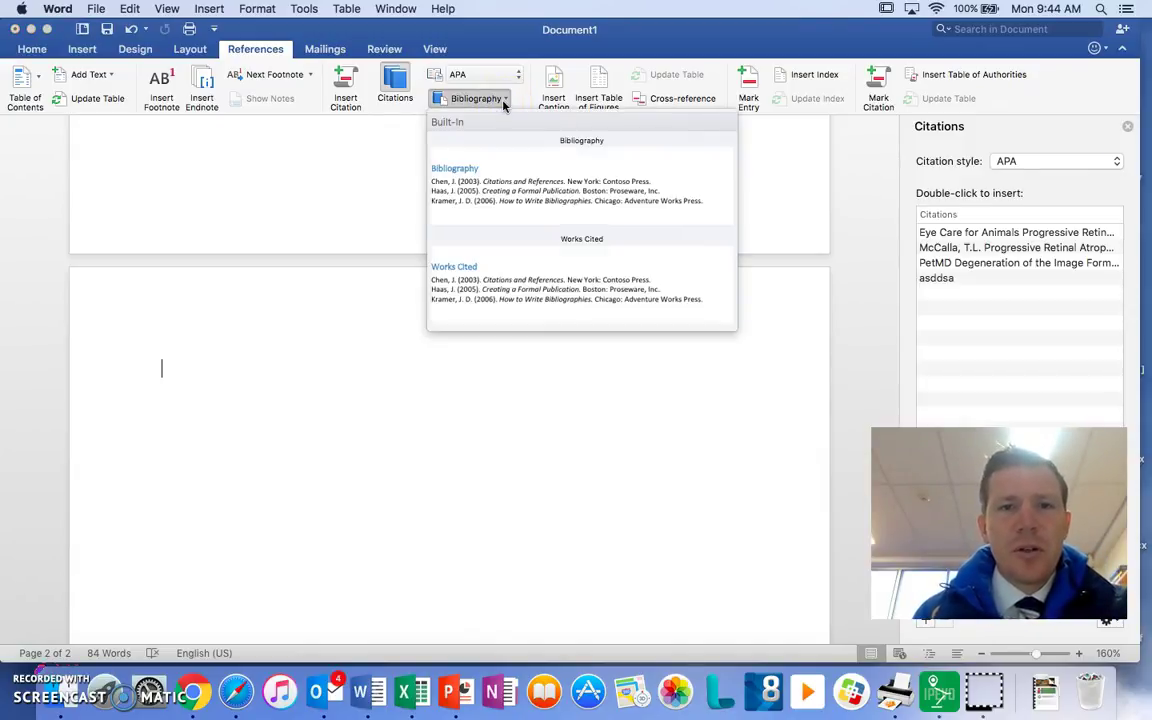
{"action": "left_click", "coordinate": [521, 86]}
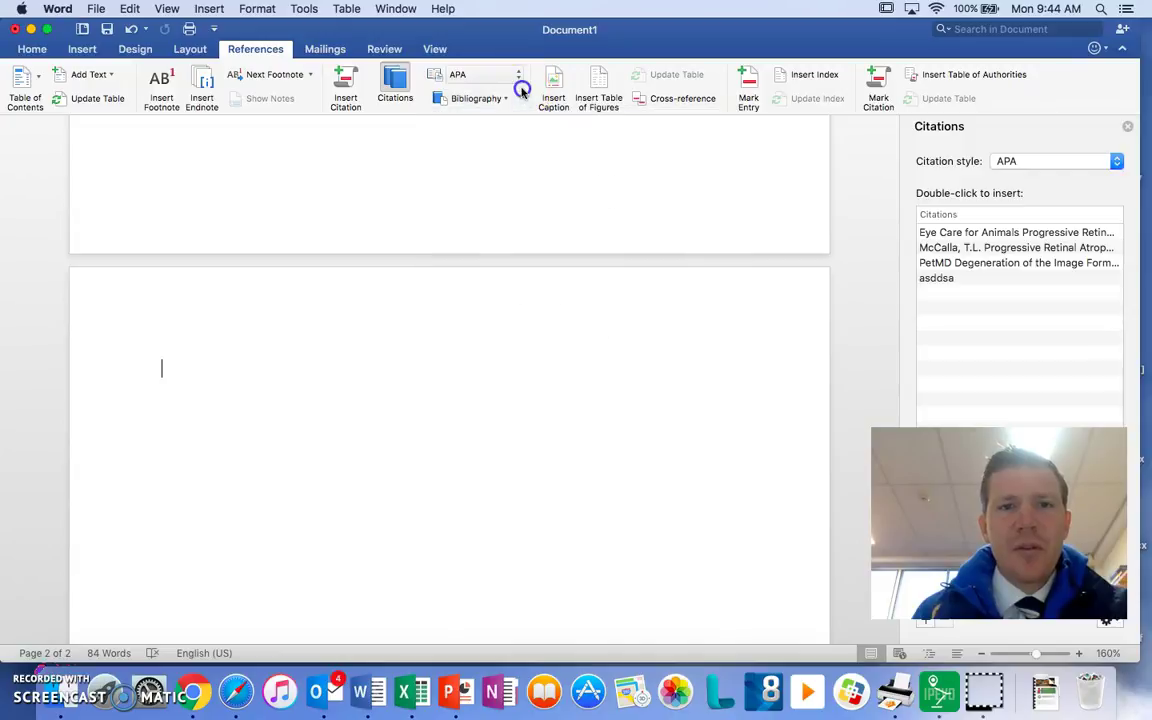
{"action": "left_click", "coordinate": [518, 77]}
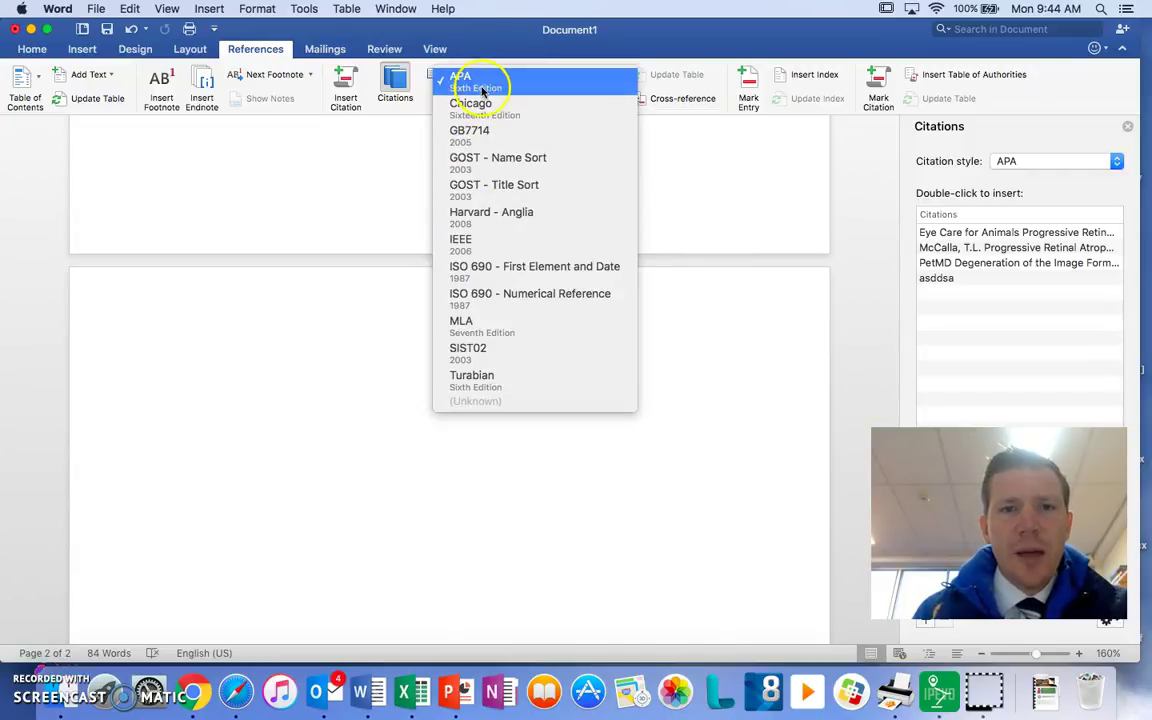
{"action": "left_click", "coordinate": [480, 88]}
{"action": "left_click", "coordinate": [490, 100]}
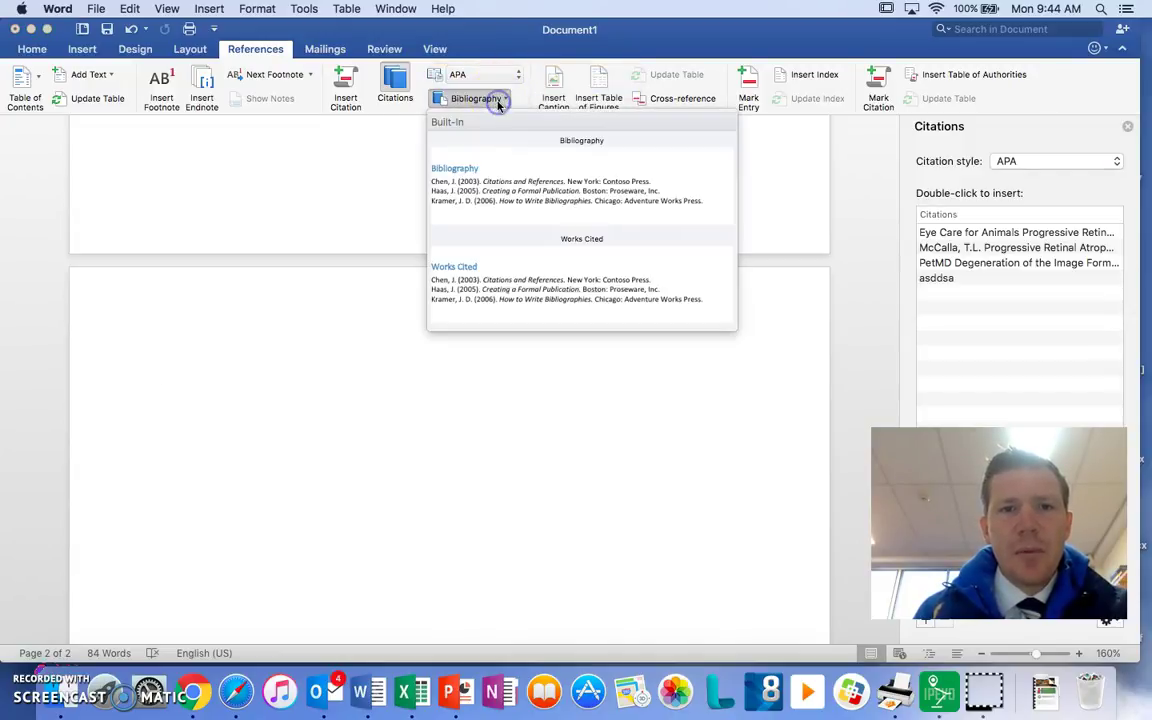
{"action": "left_click", "coordinate": [490, 175]}
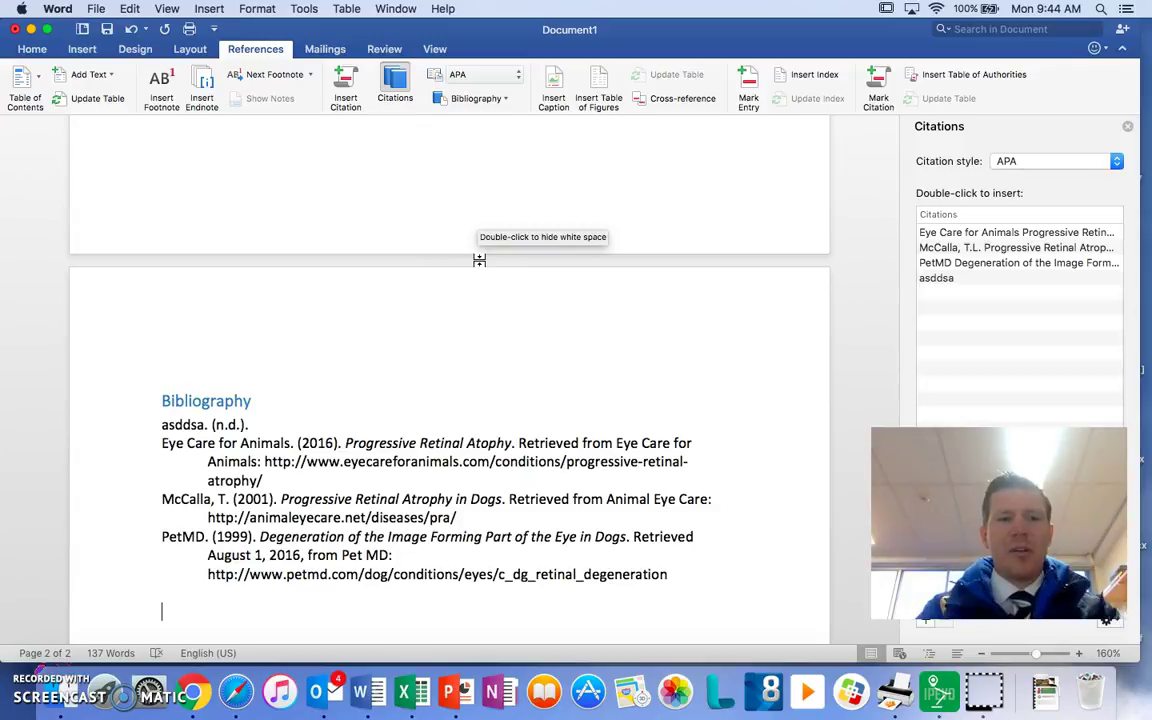
Delete the asddsa placeholder source from the Citations pane source list
{"action": "left_click", "coordinate": [178, 424]}
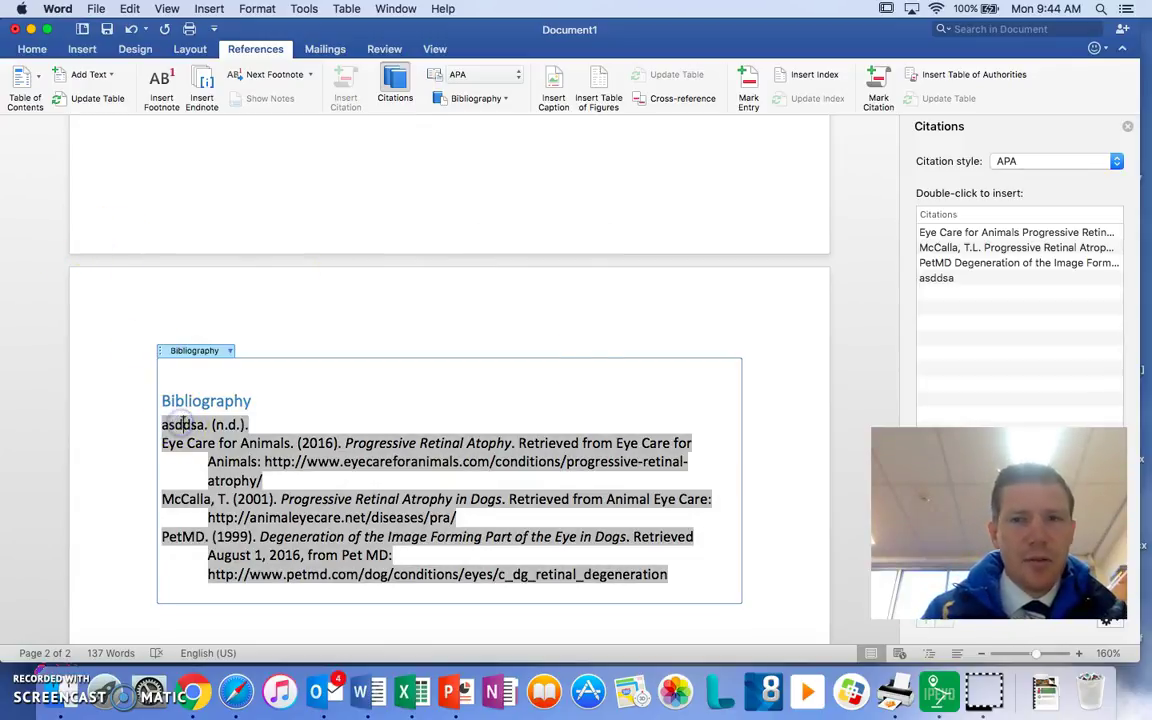
{"action": "left_click", "coordinate": [944, 280]}
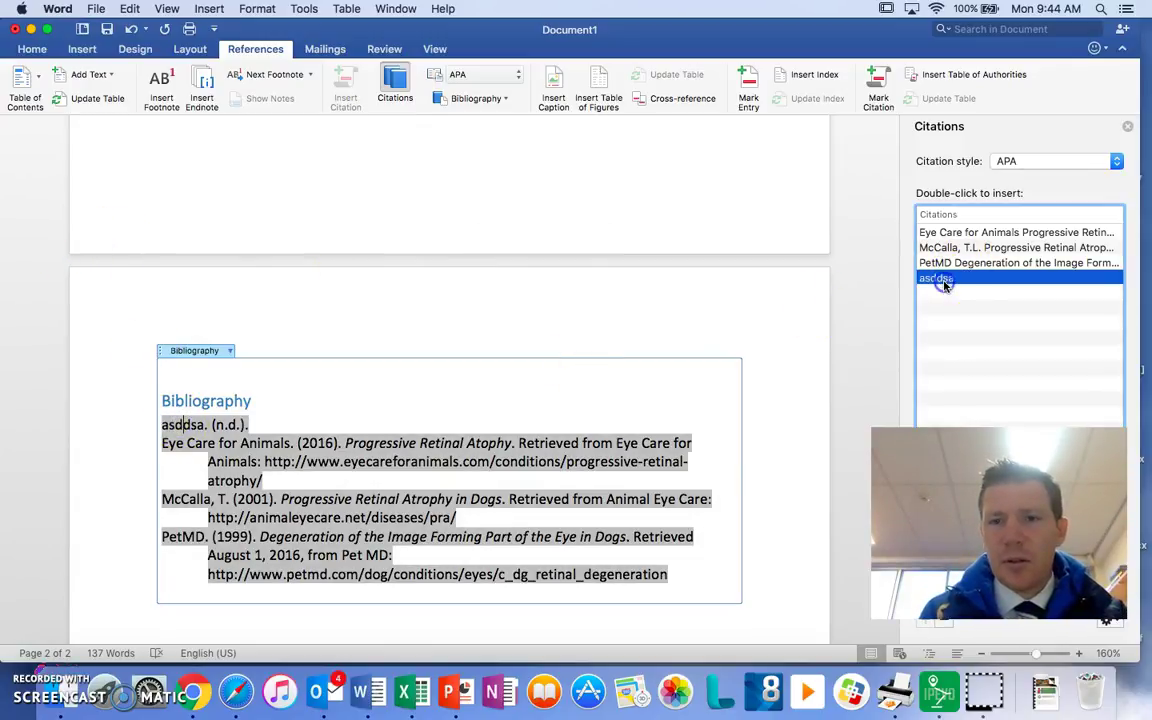
{"action": "left_click", "coordinate": [246, 426]}
{"action": "left_click", "coordinate": [938, 280]}
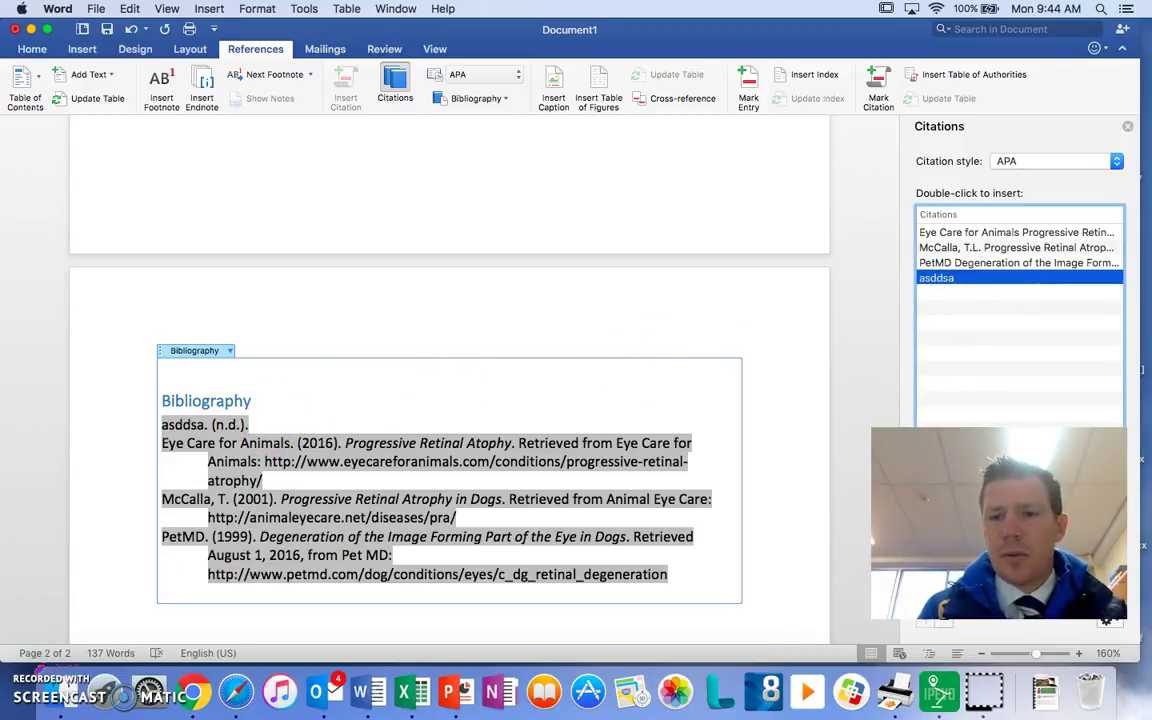
{"action": "left_click", "coordinate": [945, 628]}
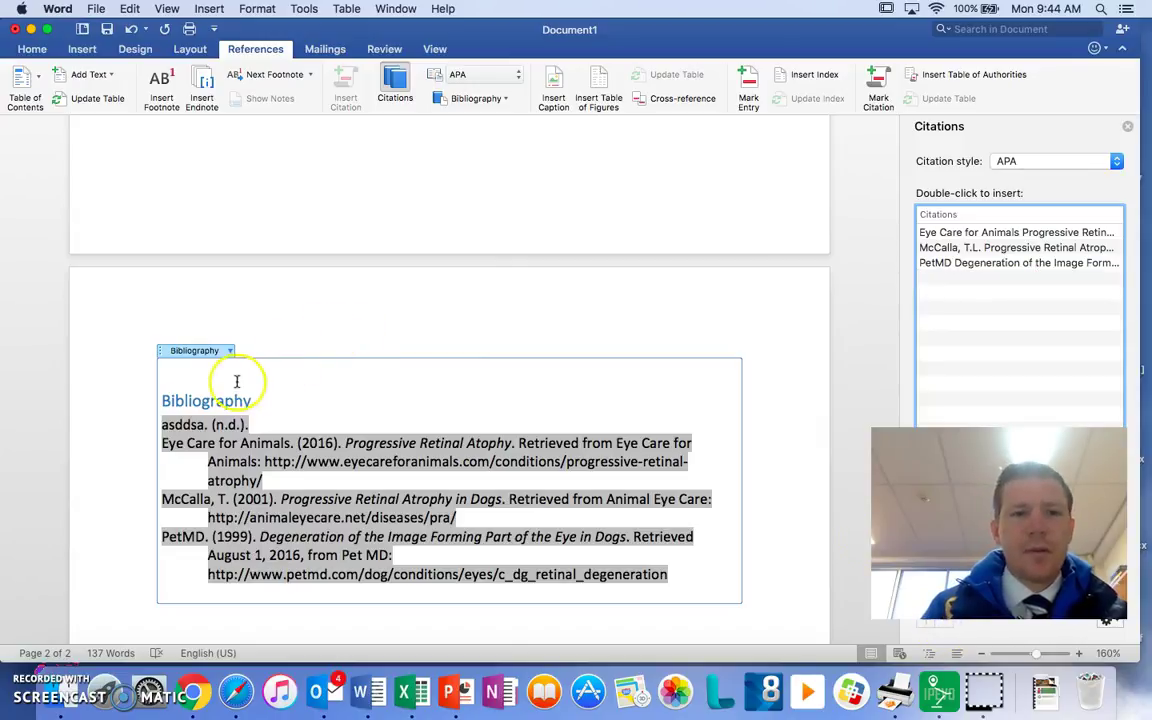
Insert another standard Bibliography and select its newly added text
{"action": "left_click", "coordinate": [475, 98]}
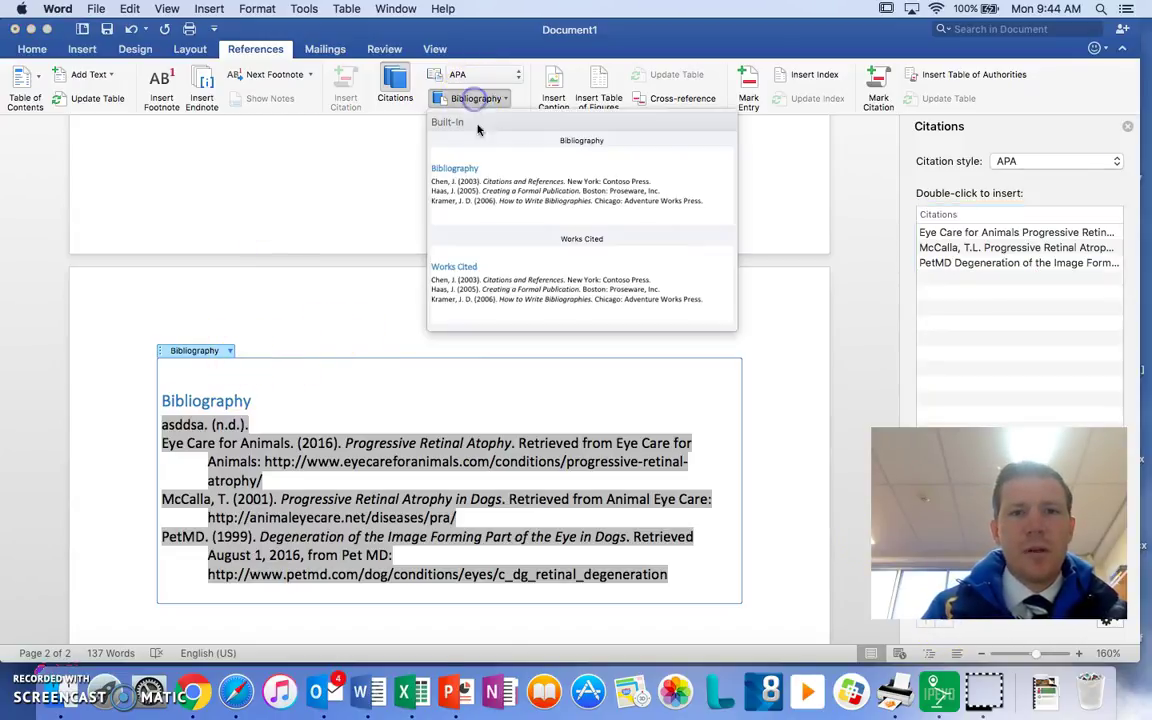
{"action": "left_click", "coordinate": [465, 166]}
{"action": "scroll", "coordinate": [455, 258], "scroll_direction": "up", "scroll_amount": 5}
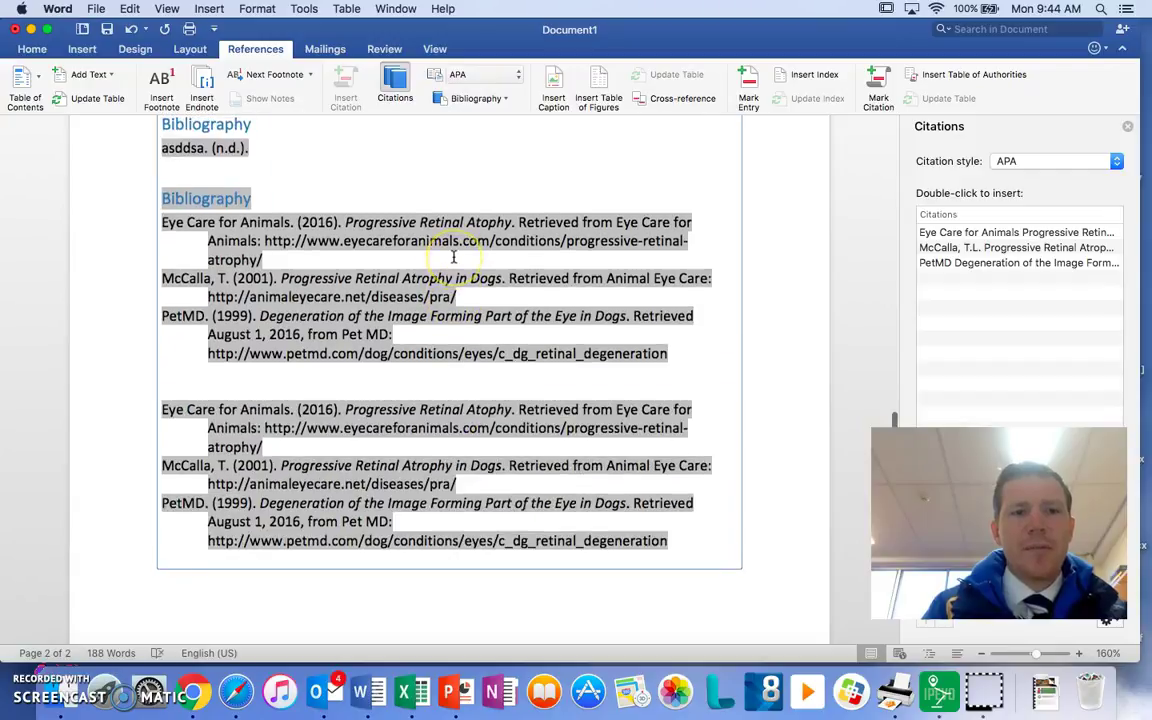
{"action": "mouse_move", "coordinate": [569, 285]}
{"action": "left_mouse_down"}
{"action": "mouse_move", "coordinate": [245, 440]}
{"action": "mouse_move", "coordinate": [221, 329]}
{"action": "left_mouse_up"}
{"action": "scroll", "coordinate": [221, 329], "scroll_direction": "down", "scroll_amount": 5}
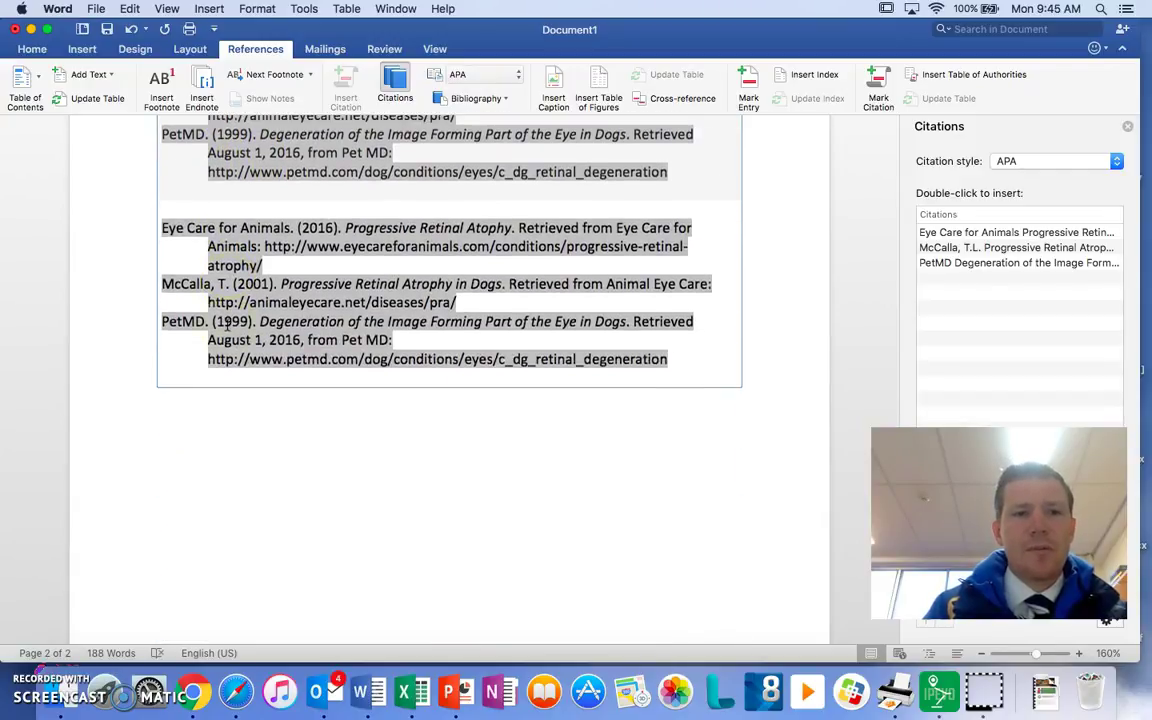
{"action": "scroll", "coordinate": [216, 321], "scroll_direction": "up", "scroll_amount": 5}
{"action": "scroll", "coordinate": [227, 317], "scroll_direction": "down", "scroll_amount": 1}
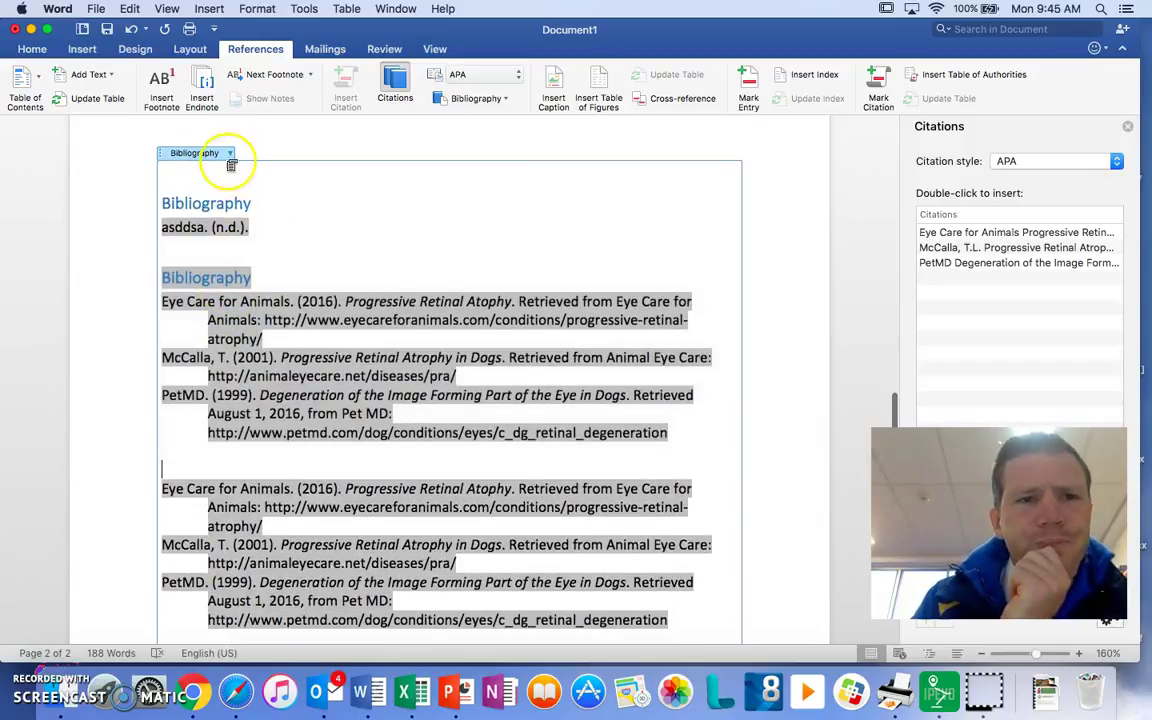
Look through the bibliography field's right-click and update options without changing anything
{"action": "right_click", "coordinate": [230, 156]}
{"action": "left_click", "coordinate": [279, 137]}
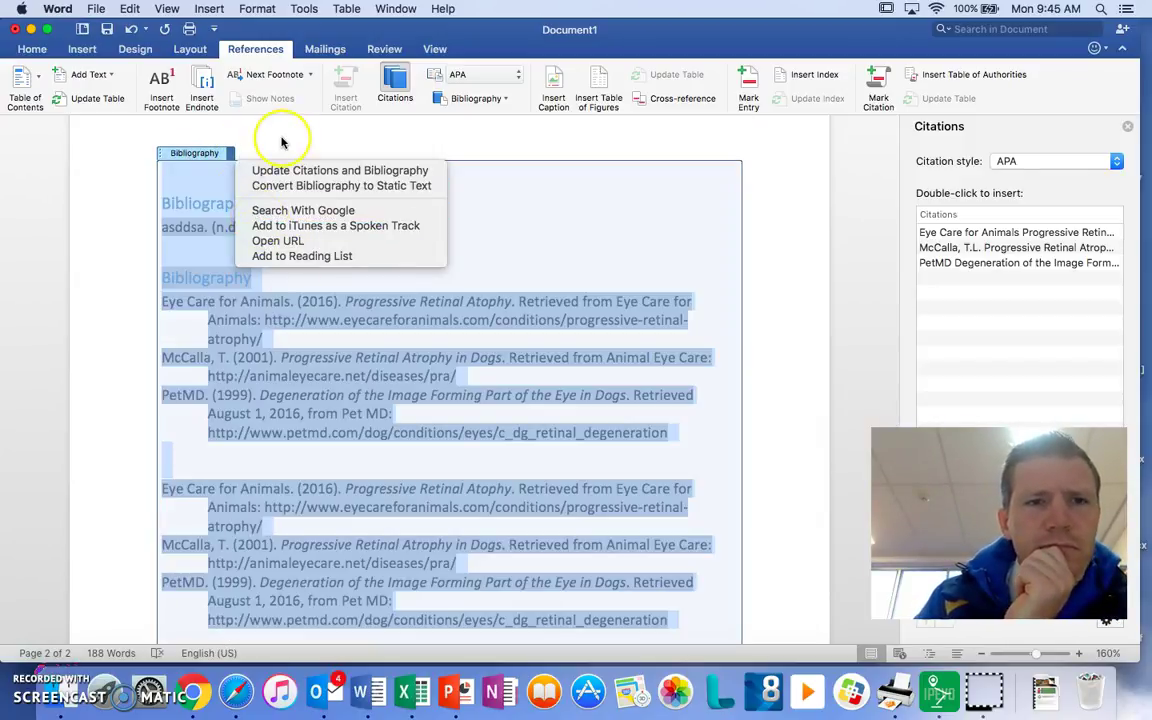
{"action": "left_click", "coordinate": [226, 152]}
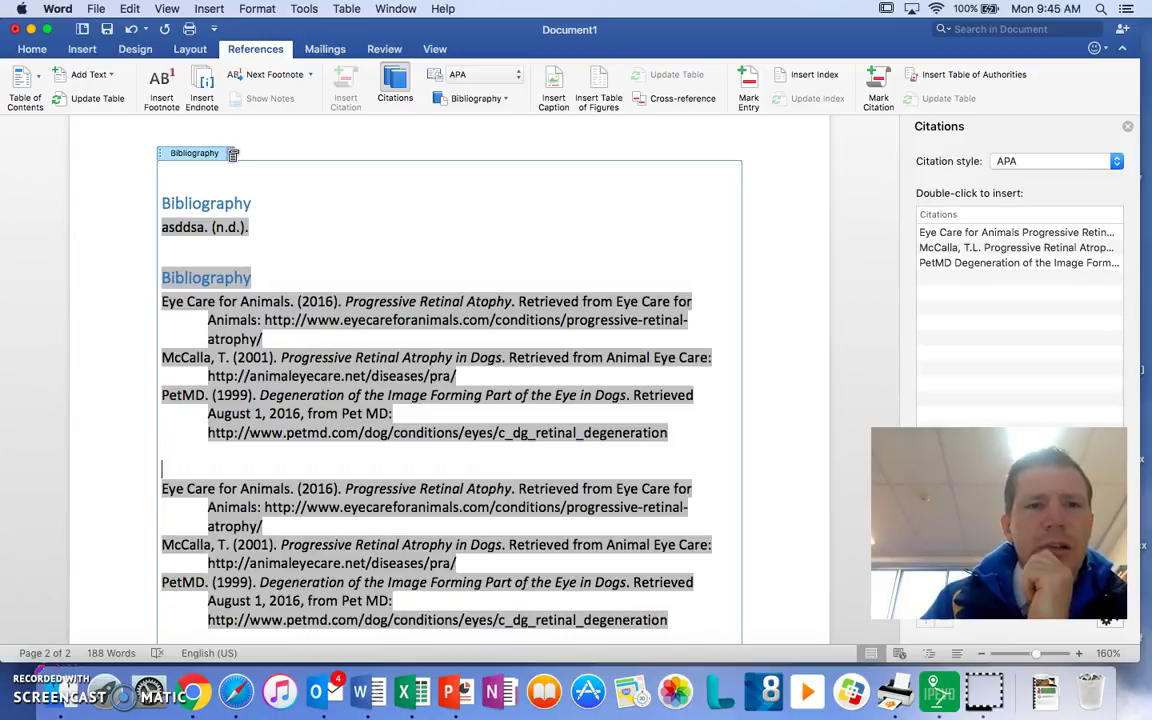
{"action": "left_click", "coordinate": [232, 154]}
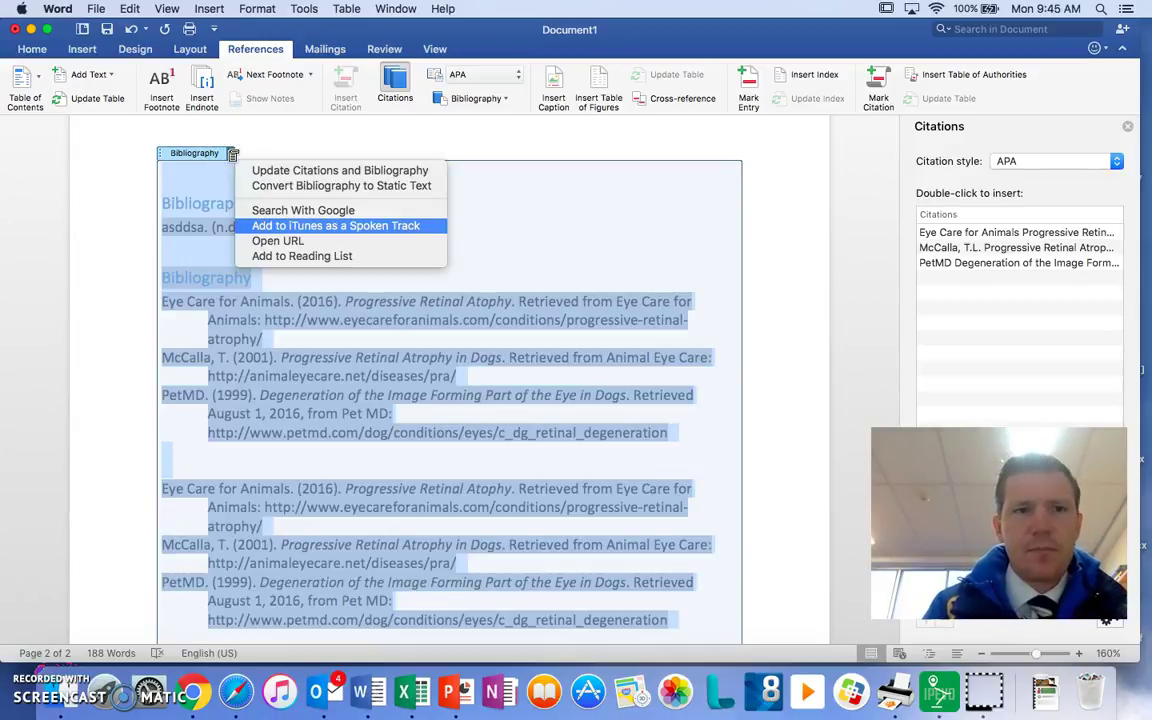
{"action": "left_click", "coordinate": [257, 147]}
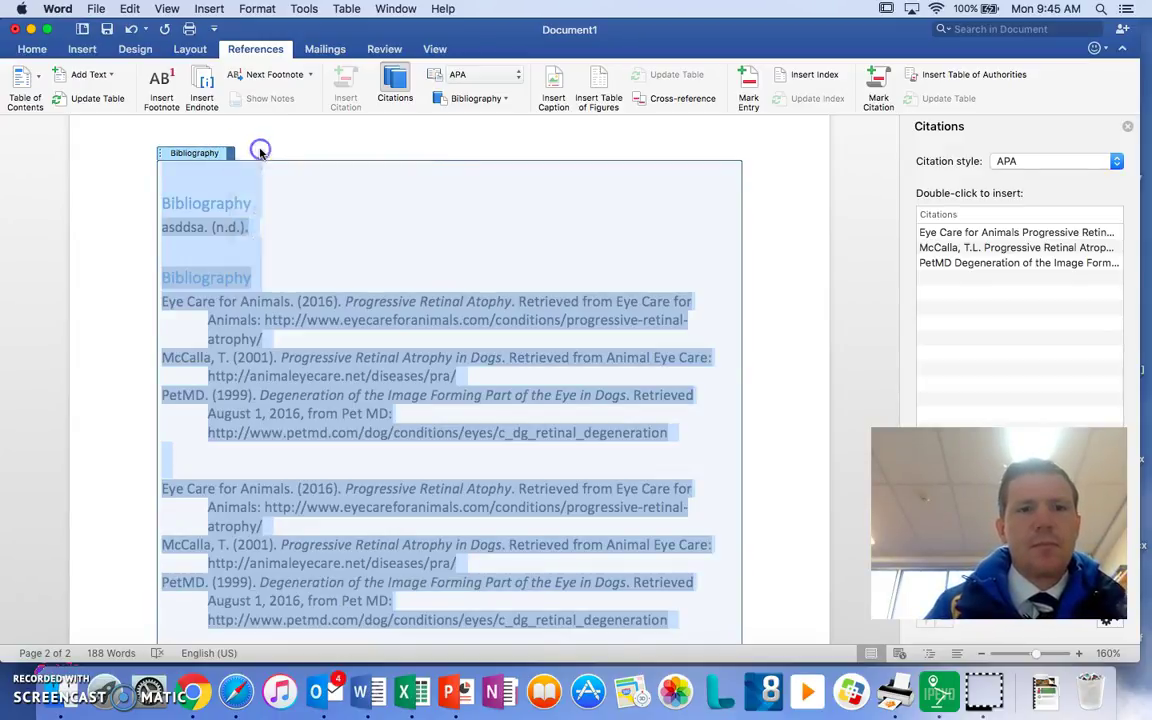
{"action": "left_click", "coordinate": [218, 148]}
{"action": "right_click", "coordinate": [224, 157]}
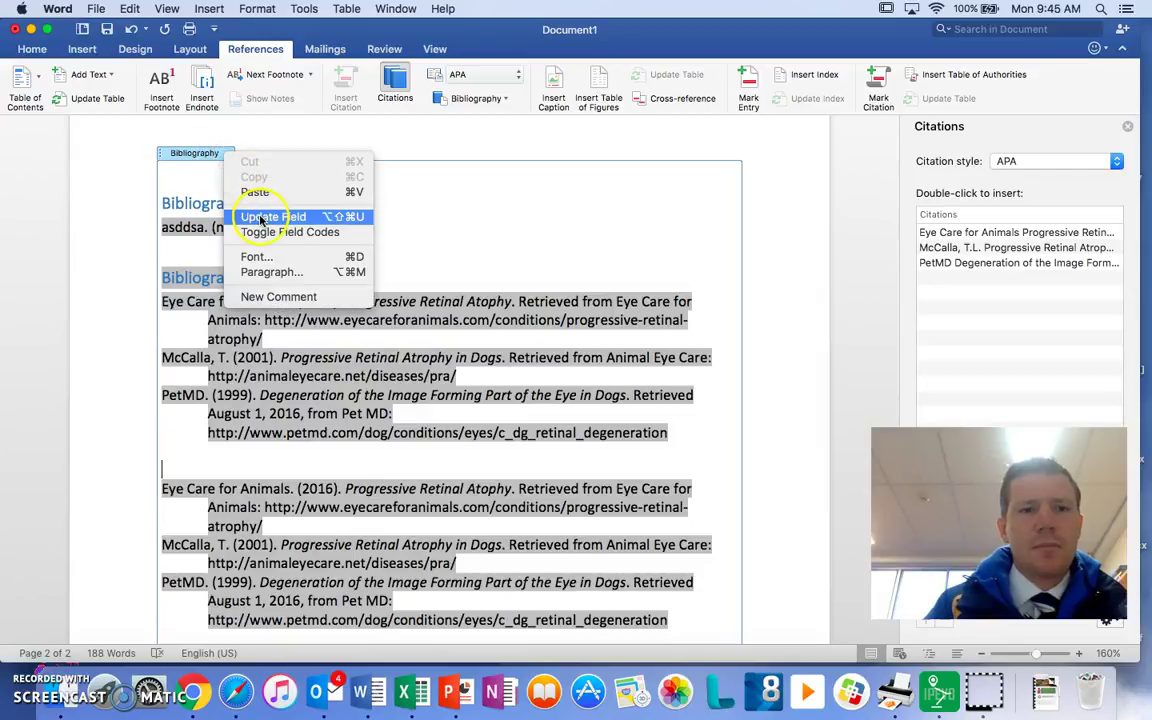
{"action": "left_click", "coordinate": [442, 368]}
{"action": "scroll", "coordinate": [453, 372], "scroll_direction": "down", "scroll_amount": 2}
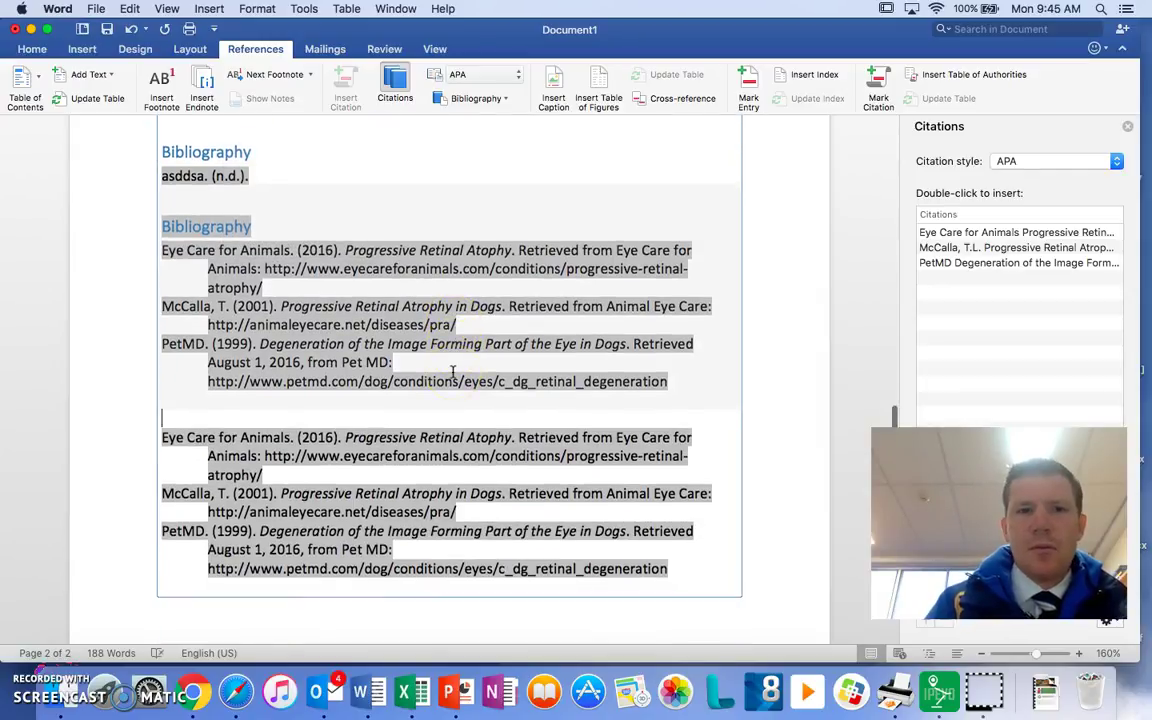
{"action": "left_click", "coordinate": [568, 610]}
Delete all the duplicated bibliography text and add a page break for a blank page 2
{"action": "key", "text": "super+a"}
{"action": "scroll", "coordinate": [422, 368], "scroll_direction": "up", "scroll_amount": 4}
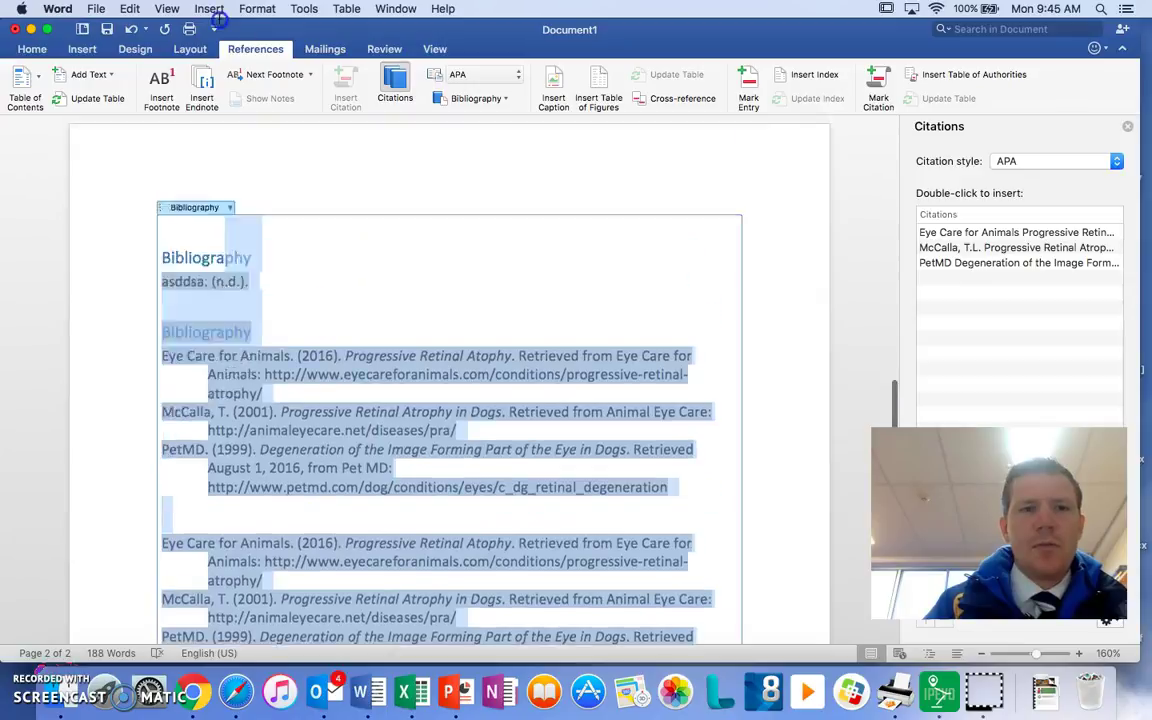
{"action": "scroll", "coordinate": [211, 553], "scroll_direction": "up", "scroll_amount": 5}
{"action": "scroll", "coordinate": [200, 500], "scroll_direction": "down", "scroll_amount": 7}
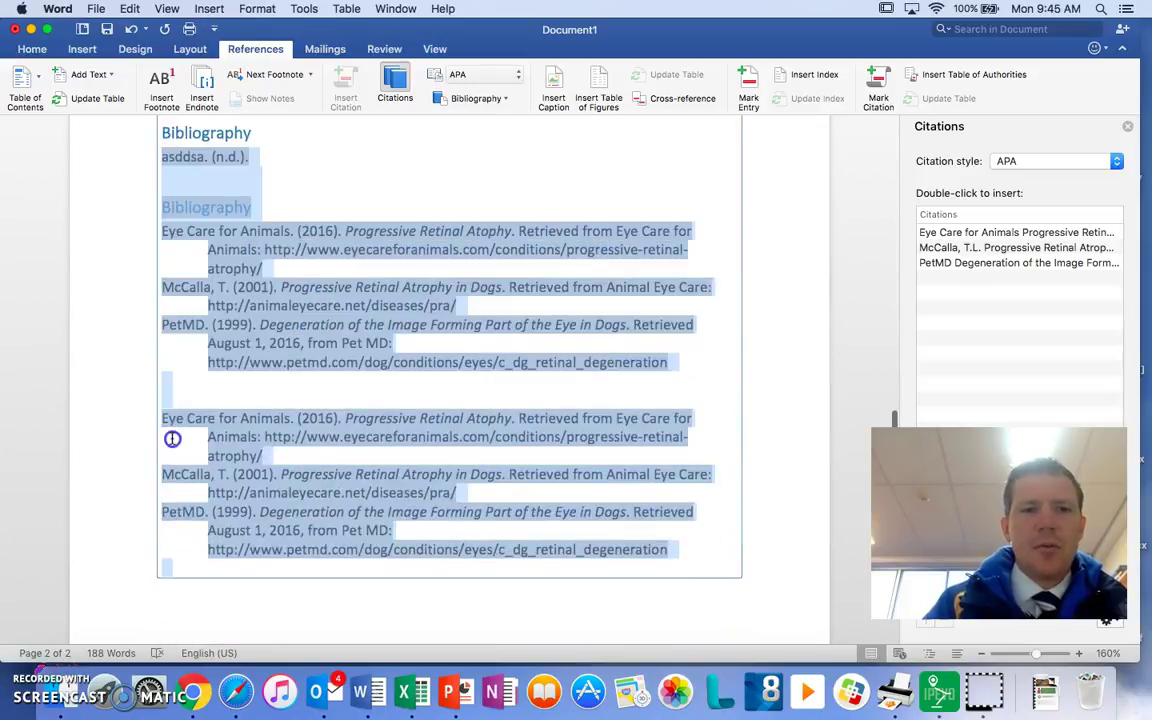
{"action": "scroll", "coordinate": [160, 400], "scroll_direction": "up", "scroll_amount": 4}
{"action": "key", "text": "Delete"}
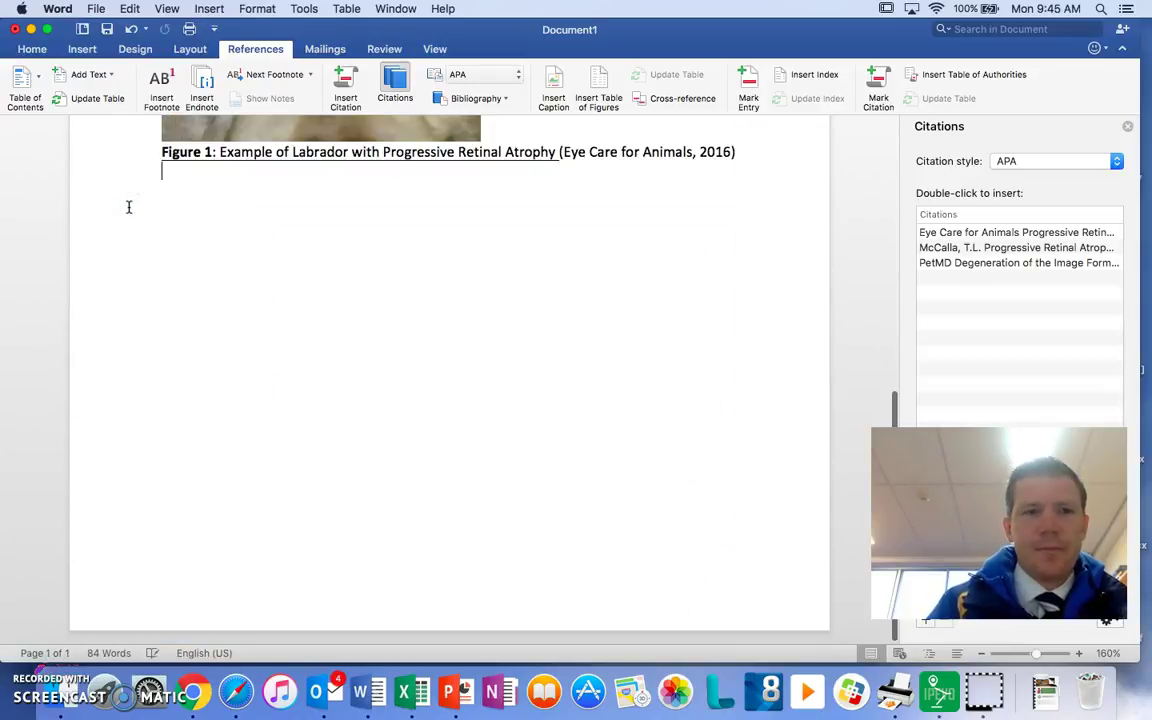
{"action": "key", "text": "super+Return"}
{"action": "scroll", "coordinate": [128, 207], "scroll_direction": "down", "scroll_amount": 5}
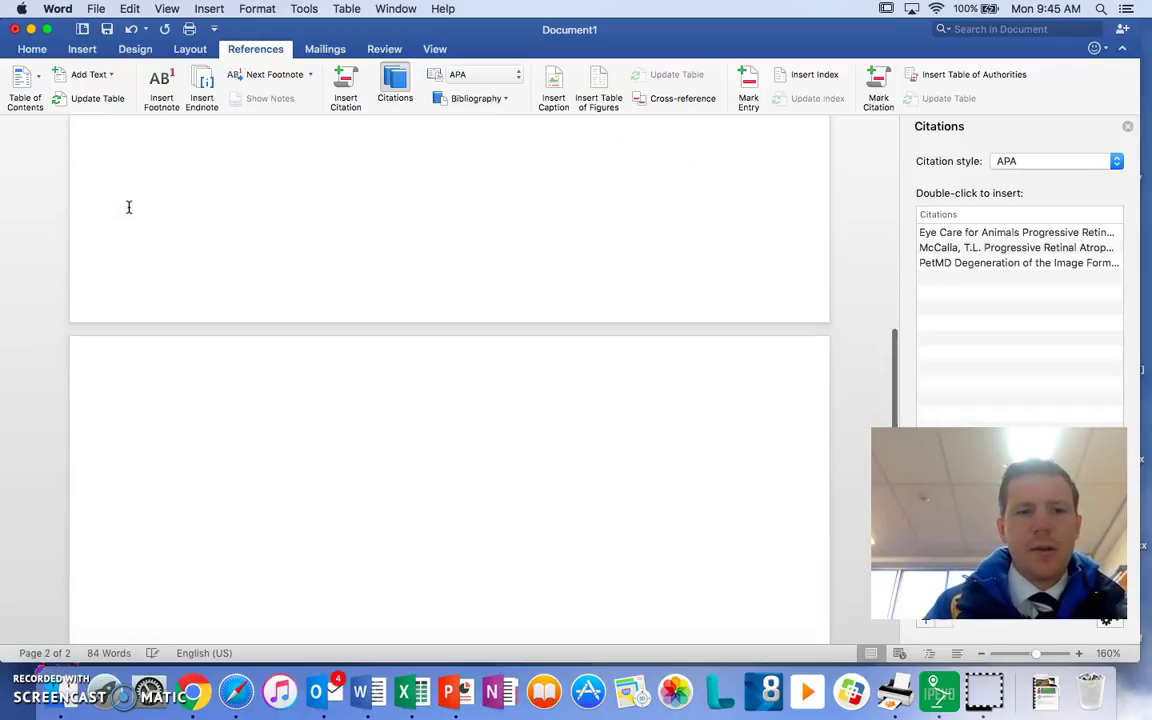
{"action": "left_click", "coordinate": [273, 130]}
Insert the standard APA Bibliography of the three sources on page 2
{"action": "left_click", "coordinate": [468, 98]}
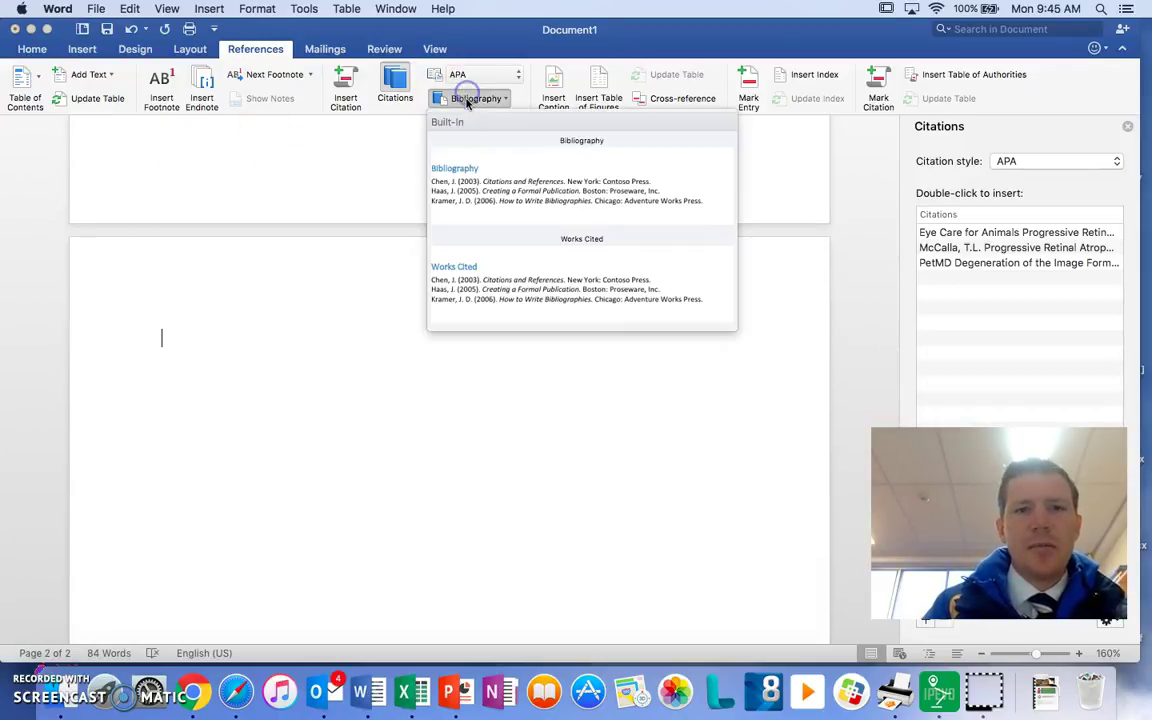
{"action": "left_click", "coordinate": [458, 164]}
{"action": "scroll", "coordinate": [420, 295], "scroll_direction": "down", "scroll_amount": 2}
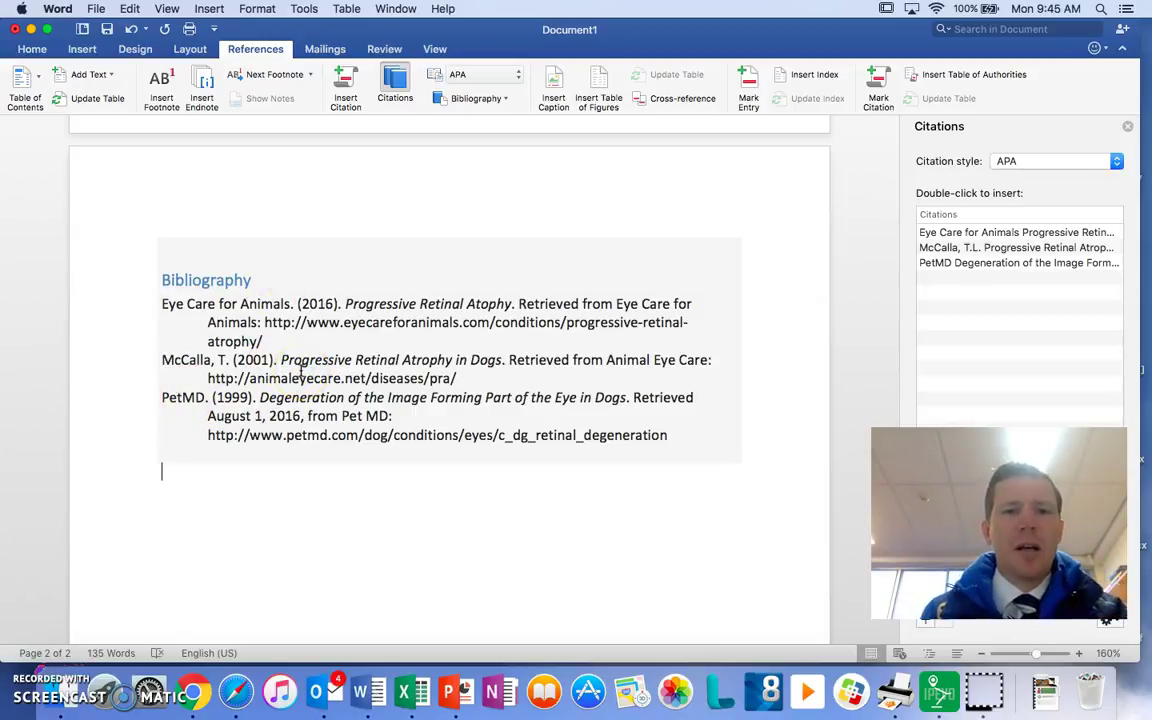
{"action": "scroll", "coordinate": [334, 244], "scroll_direction": "up", "scroll_amount": 15}
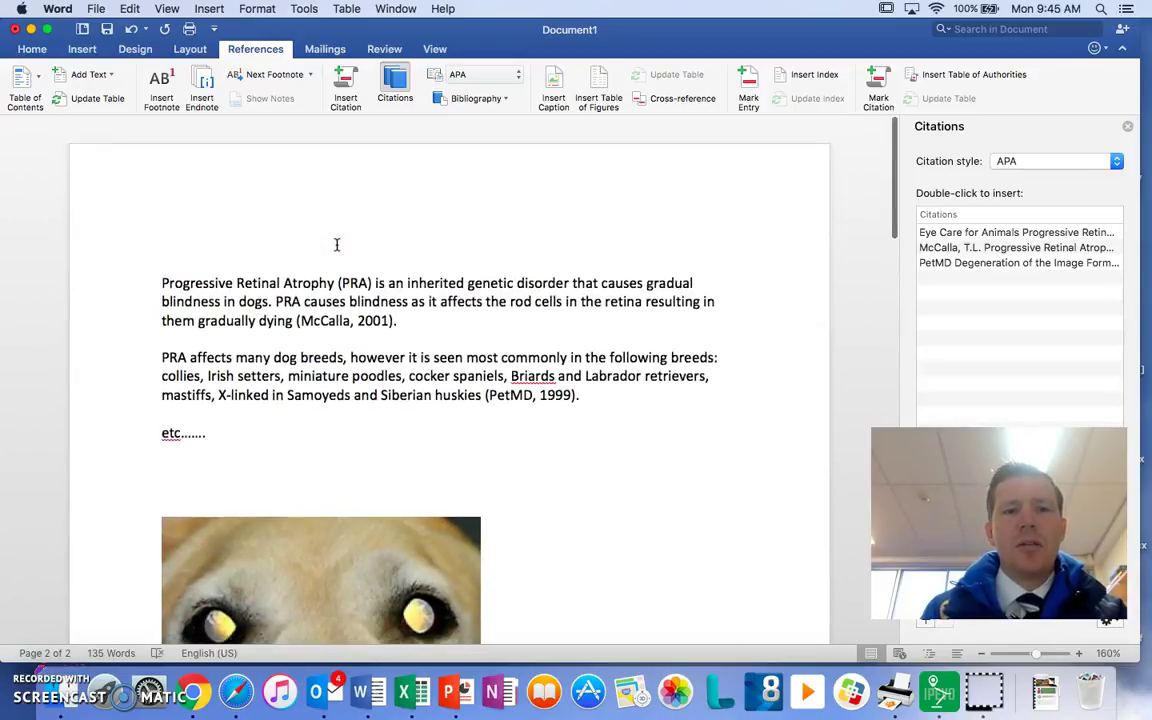
{"action": "scroll", "coordinate": [334, 270], "scroll_direction": "down", "scroll_amount": 1}
Check the (McCalla, 2001) and (PetMD, 1999) in-text citations against the bibliography
{"action": "left_click", "coordinate": [341, 308]}
{"action": "left_click", "coordinate": [519, 388]}
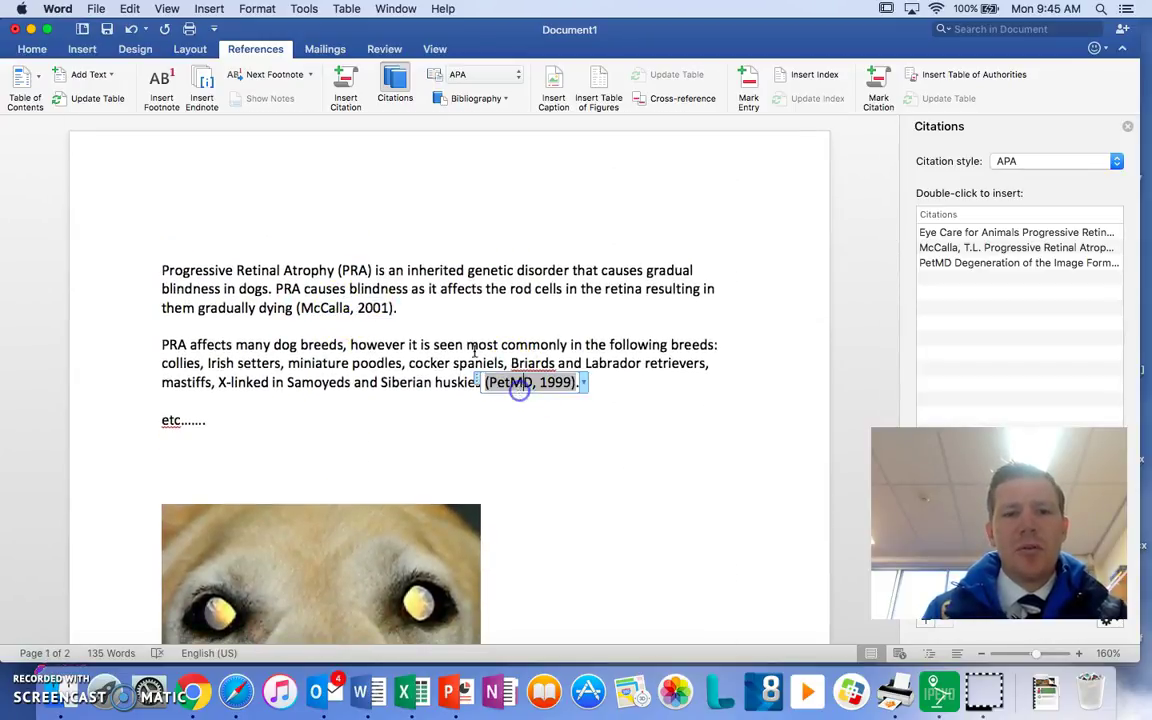
{"action": "left_click", "coordinate": [355, 307]}
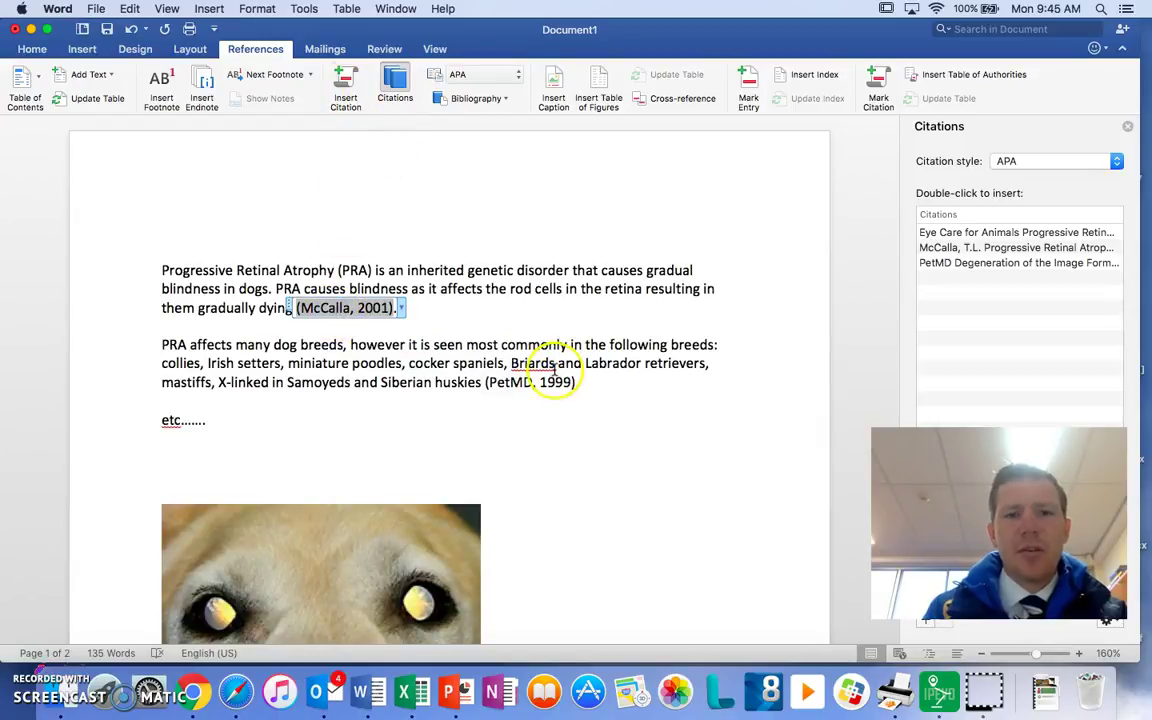
{"action": "scroll", "coordinate": [540, 453], "scroll_direction": "down", "scroll_amount": 15}
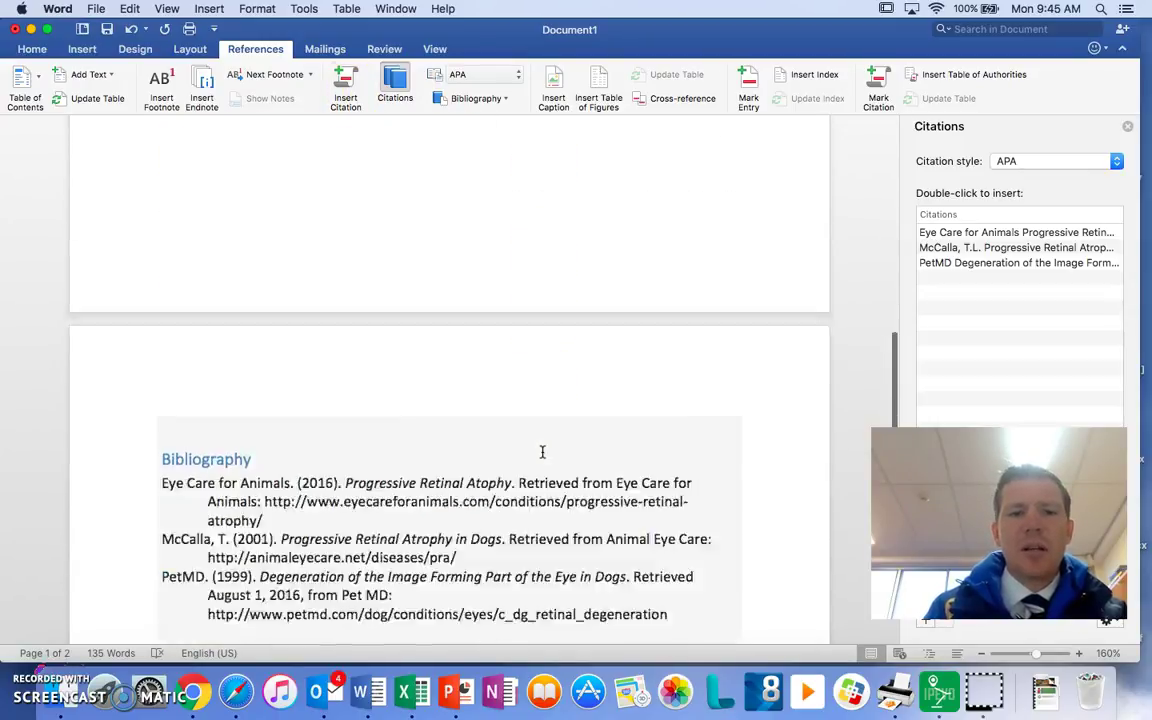
{"action": "left_click", "coordinate": [492, 99]}
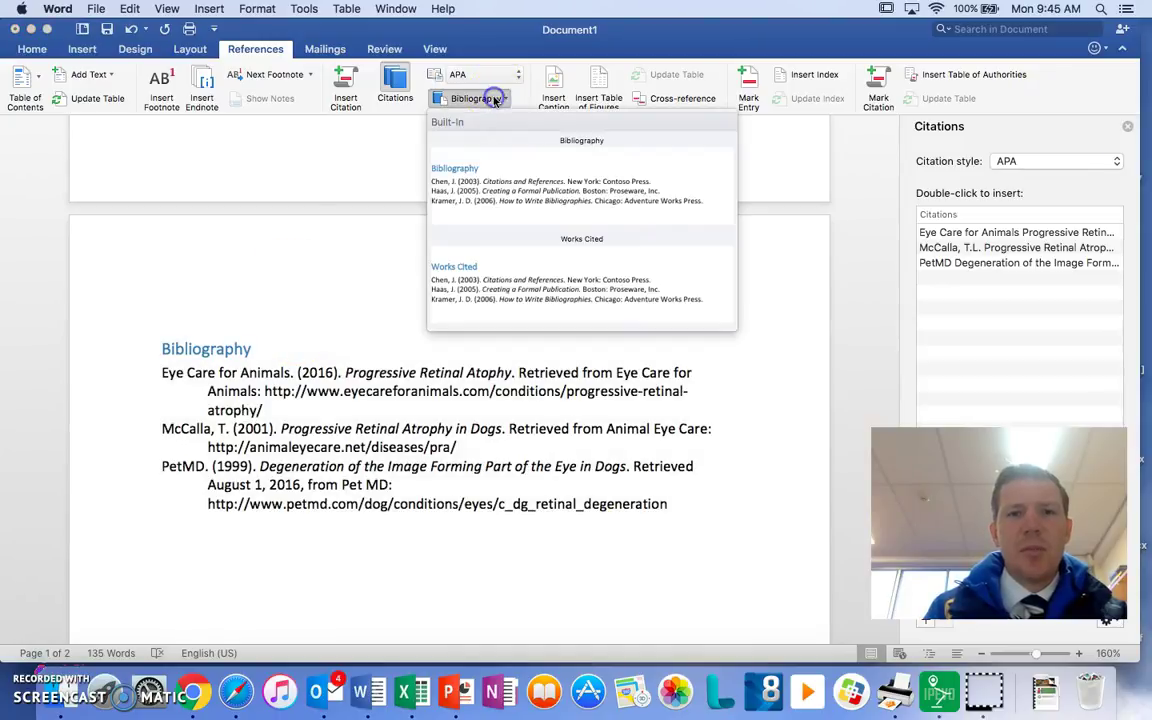
{"action": "left_click", "coordinate": [310, 397]}
{"action": "left_click", "coordinate": [235, 391]}
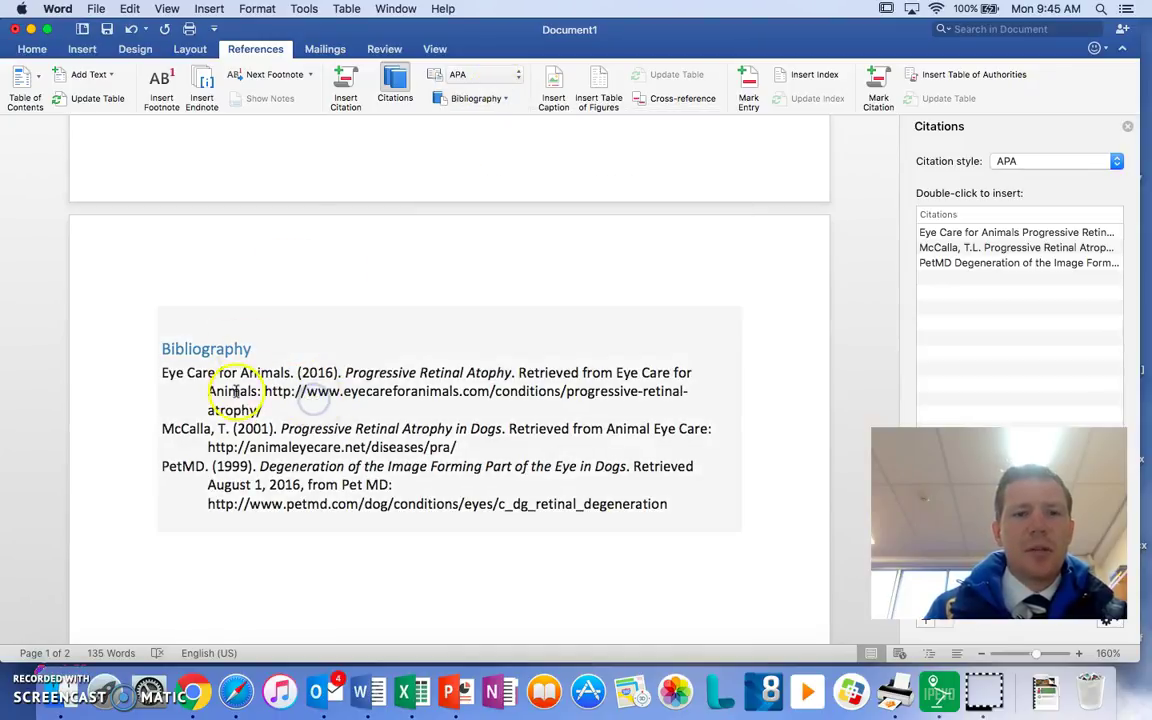